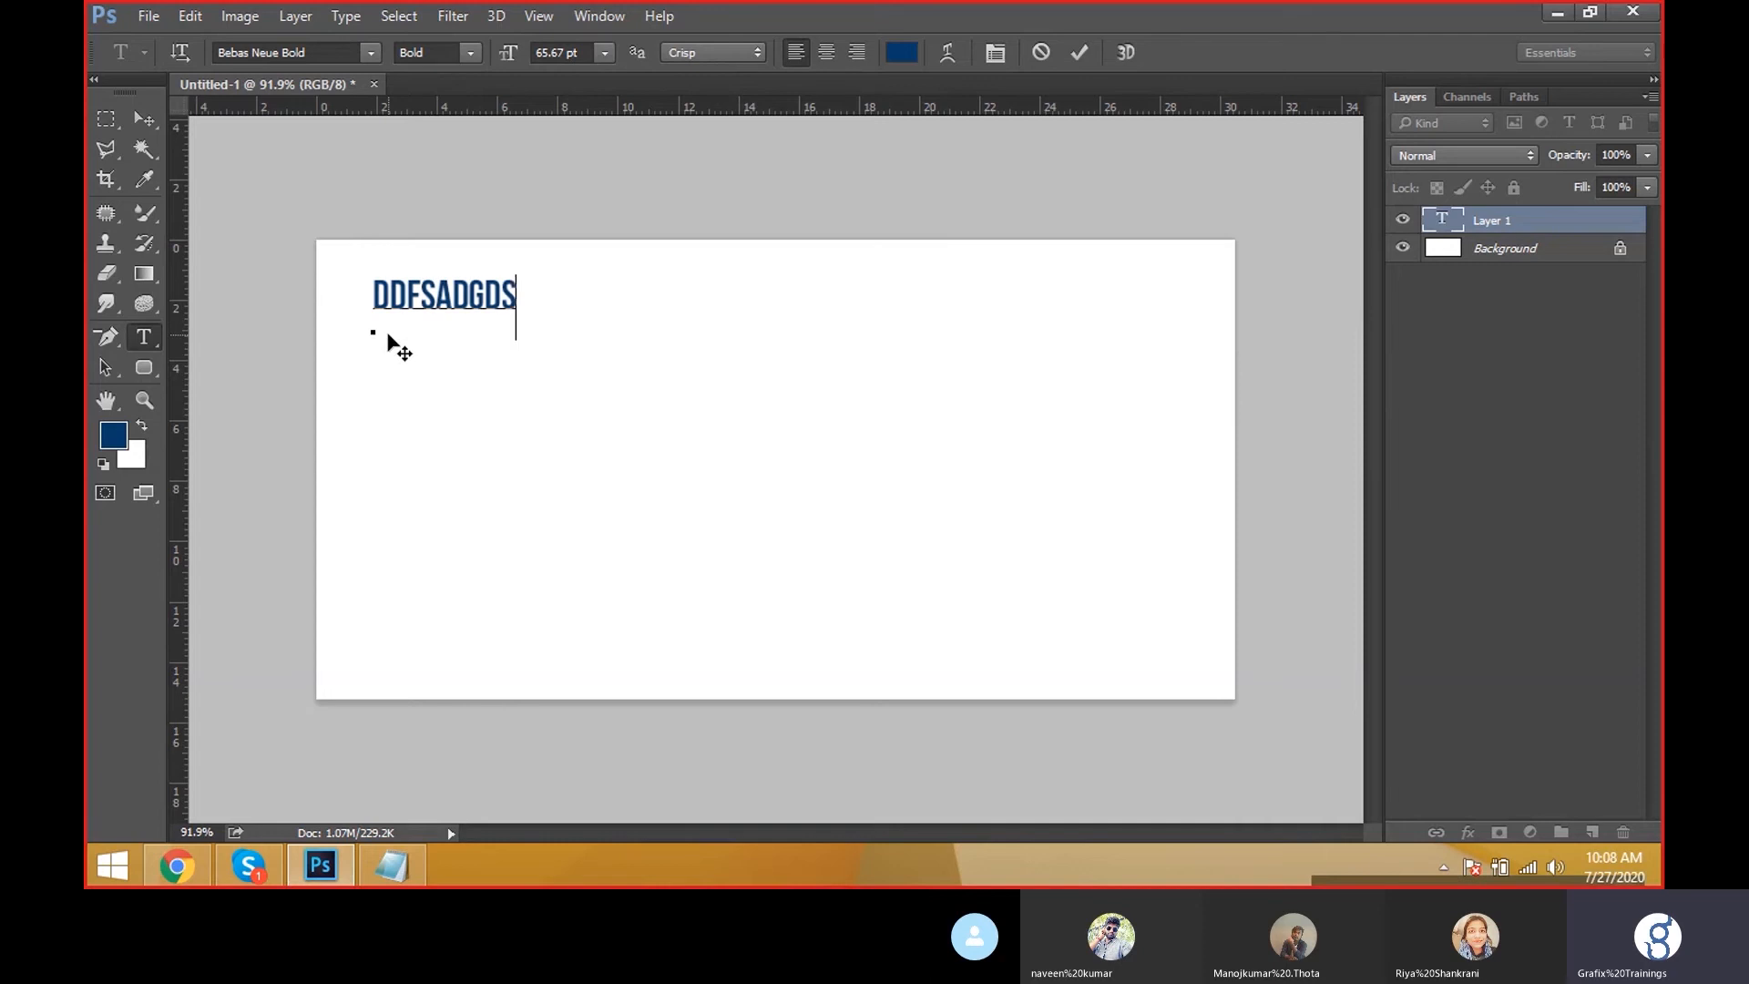
Extend the line of random sample text beyond the canvas's right edge and commit the text.
type("ASDFSADFASDFASDFSDFSDKFJSLKFKL")
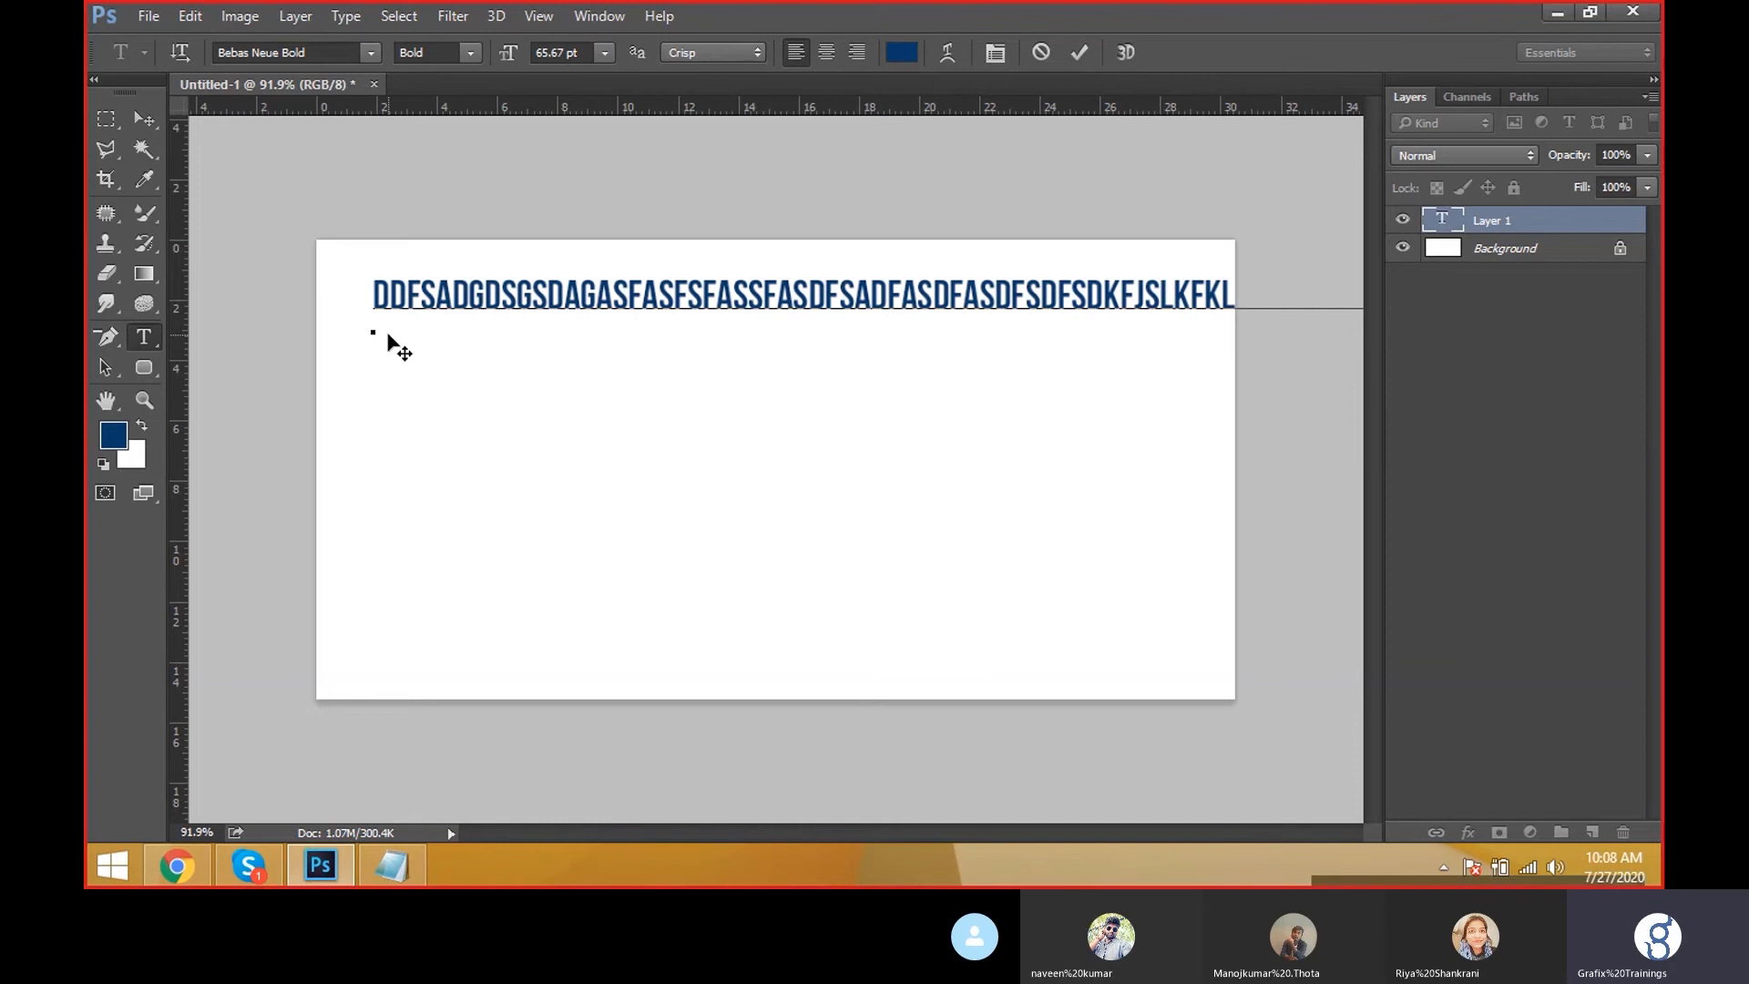
left_click(501, 314)
key("ctrl+Return")
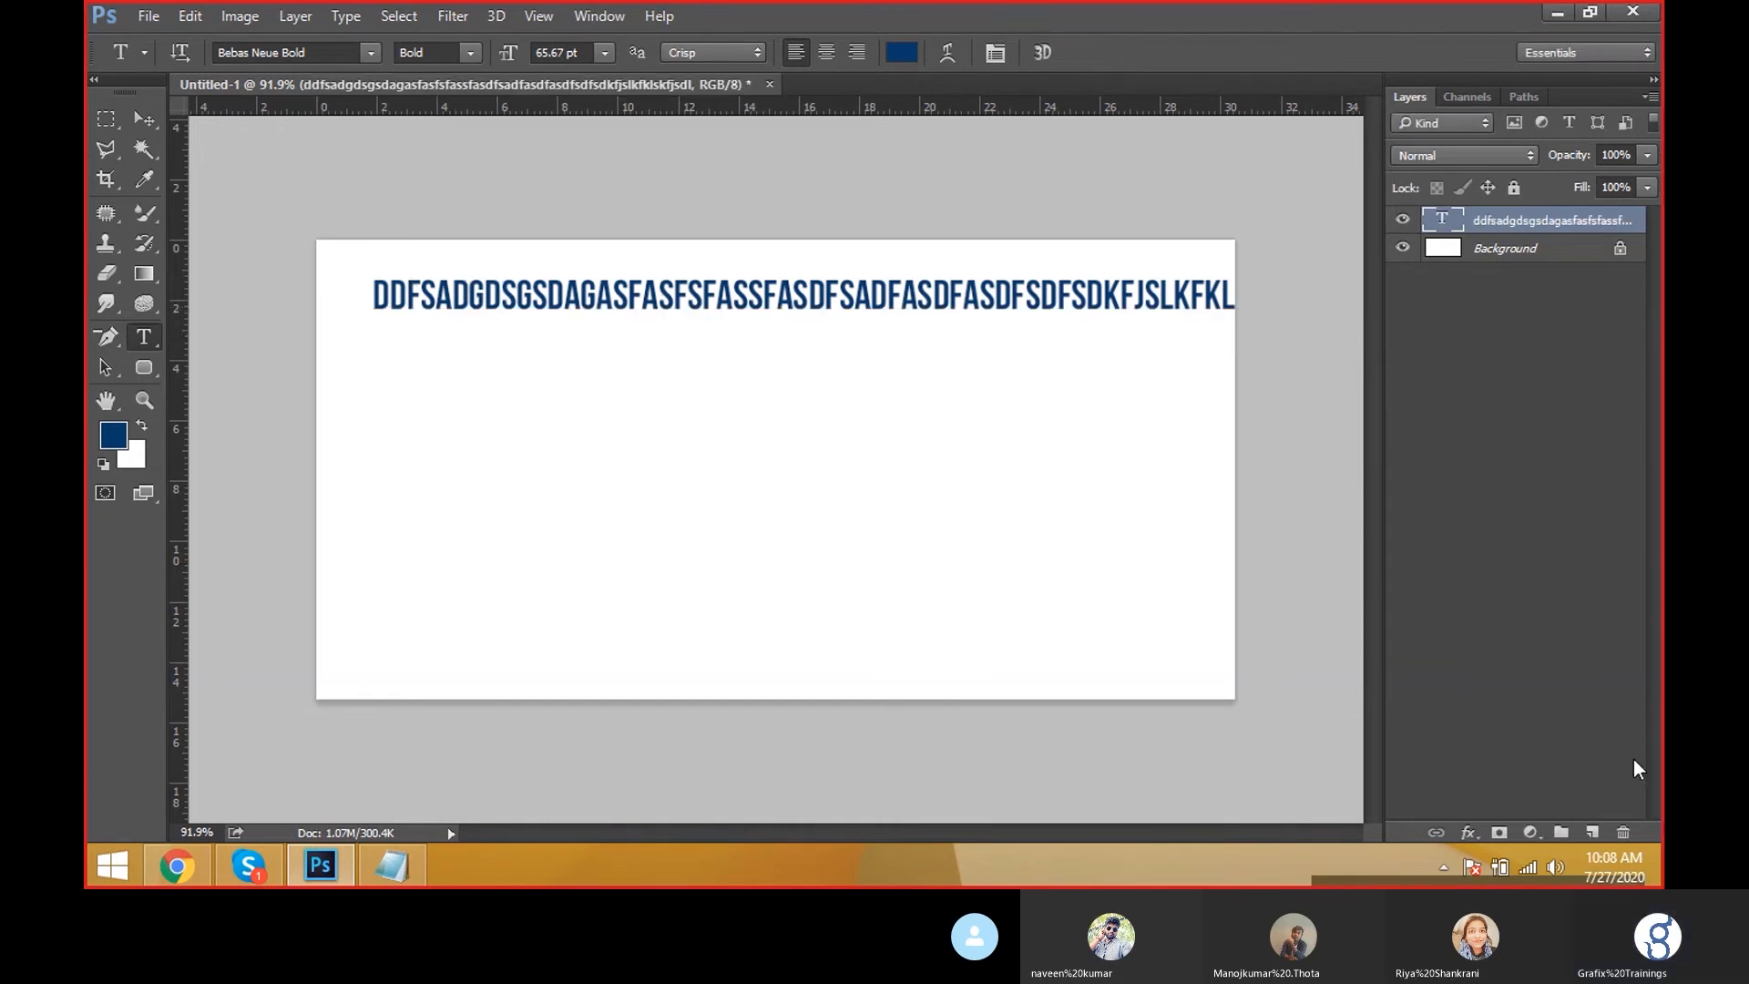
Delete the sample text layer and draw a large paragraph text box across the middle of the canvas.
left_click(1625, 833)
left_click(904, 362)
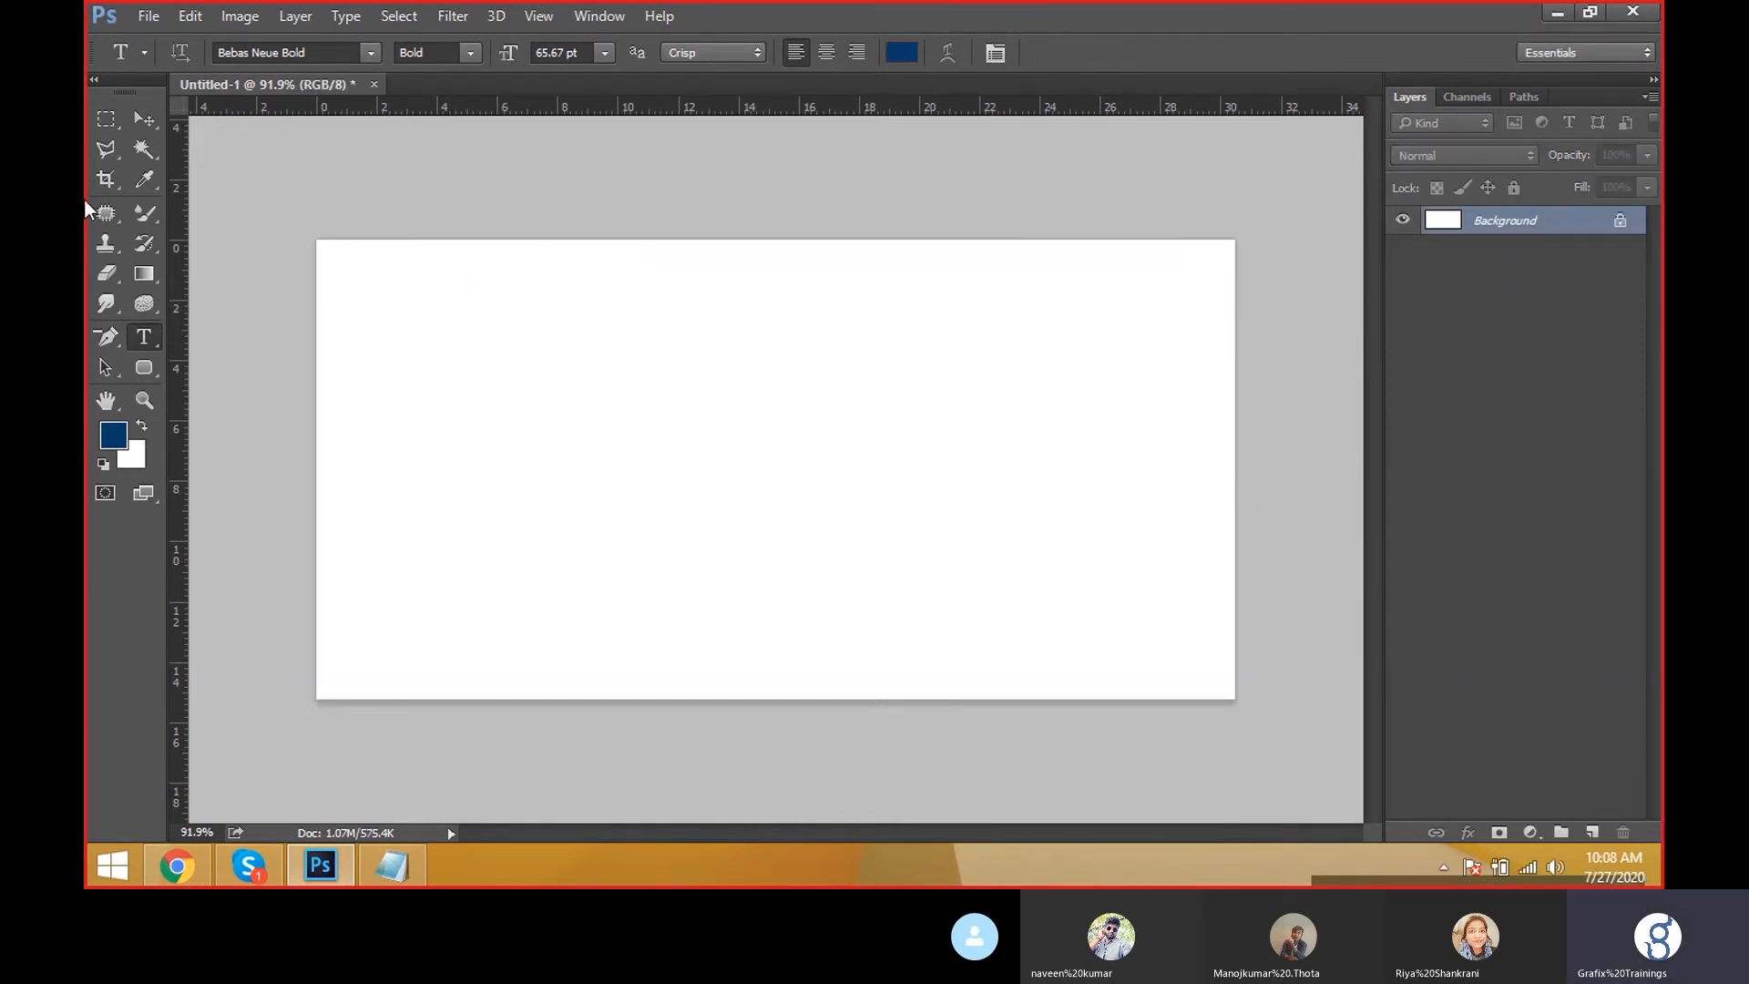
left_click_drag(429, 336, 1054, 575)
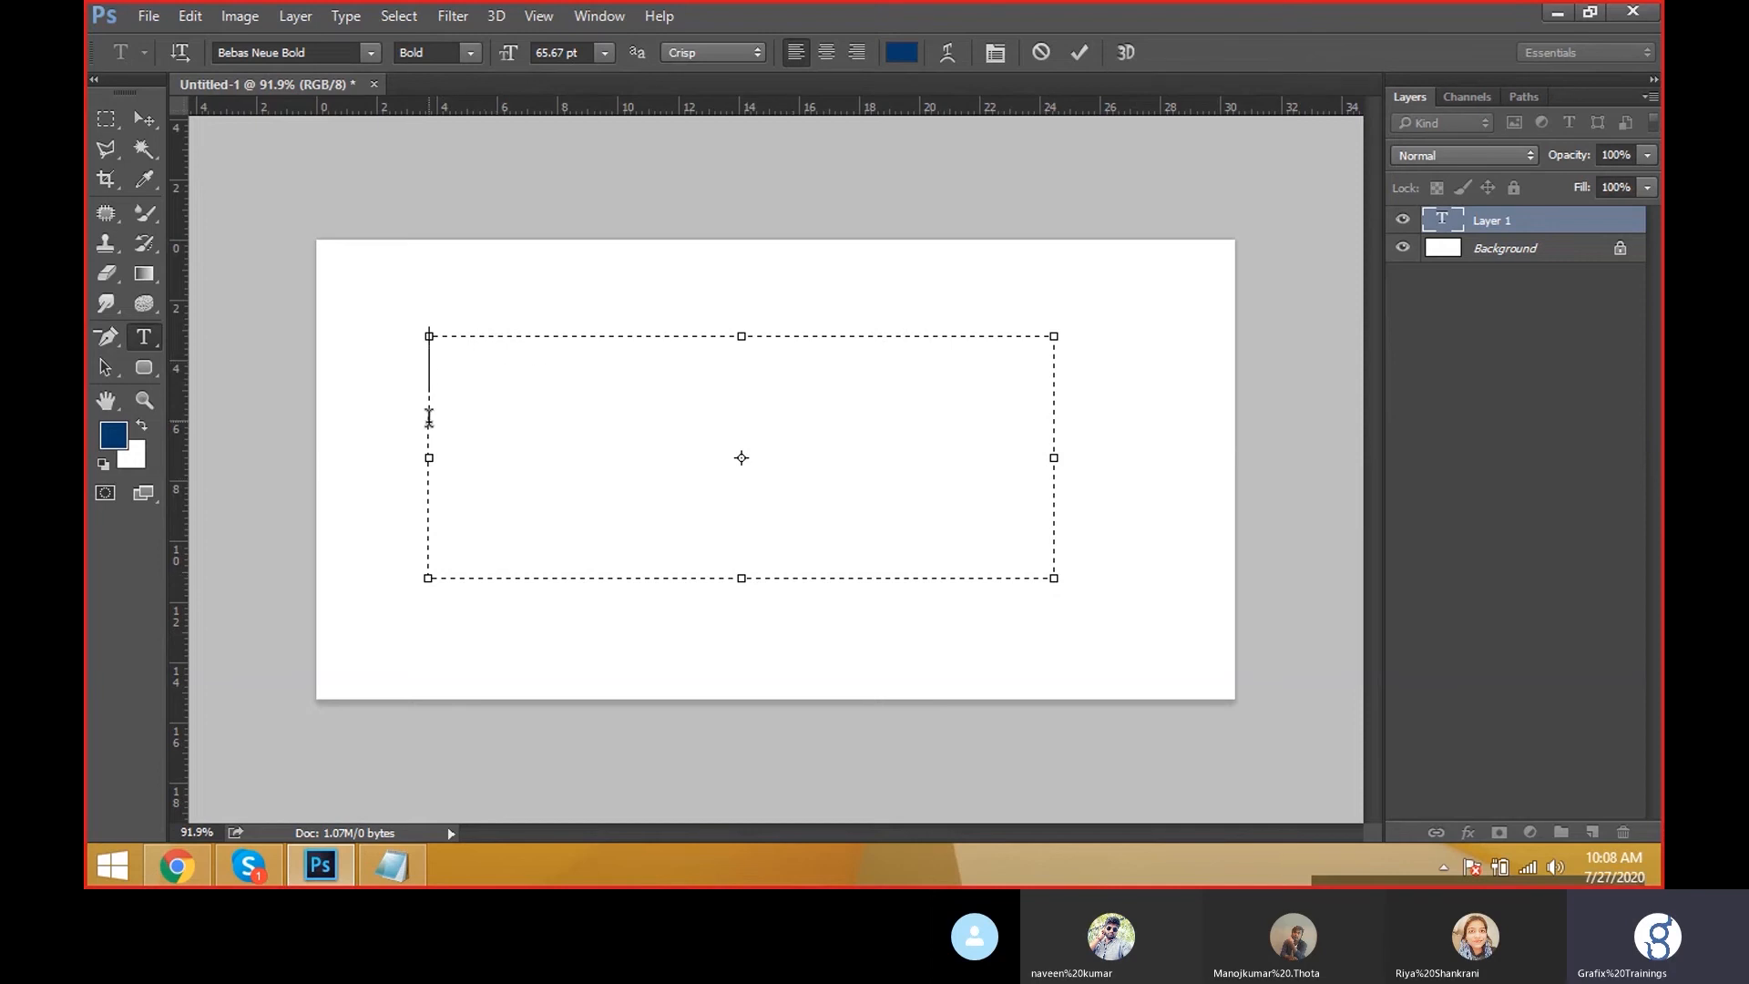
Switch to Chrome and copy the patient testimonial under "Our patients speak" on the Apollo Hospitals page.
key("alt+Tab")
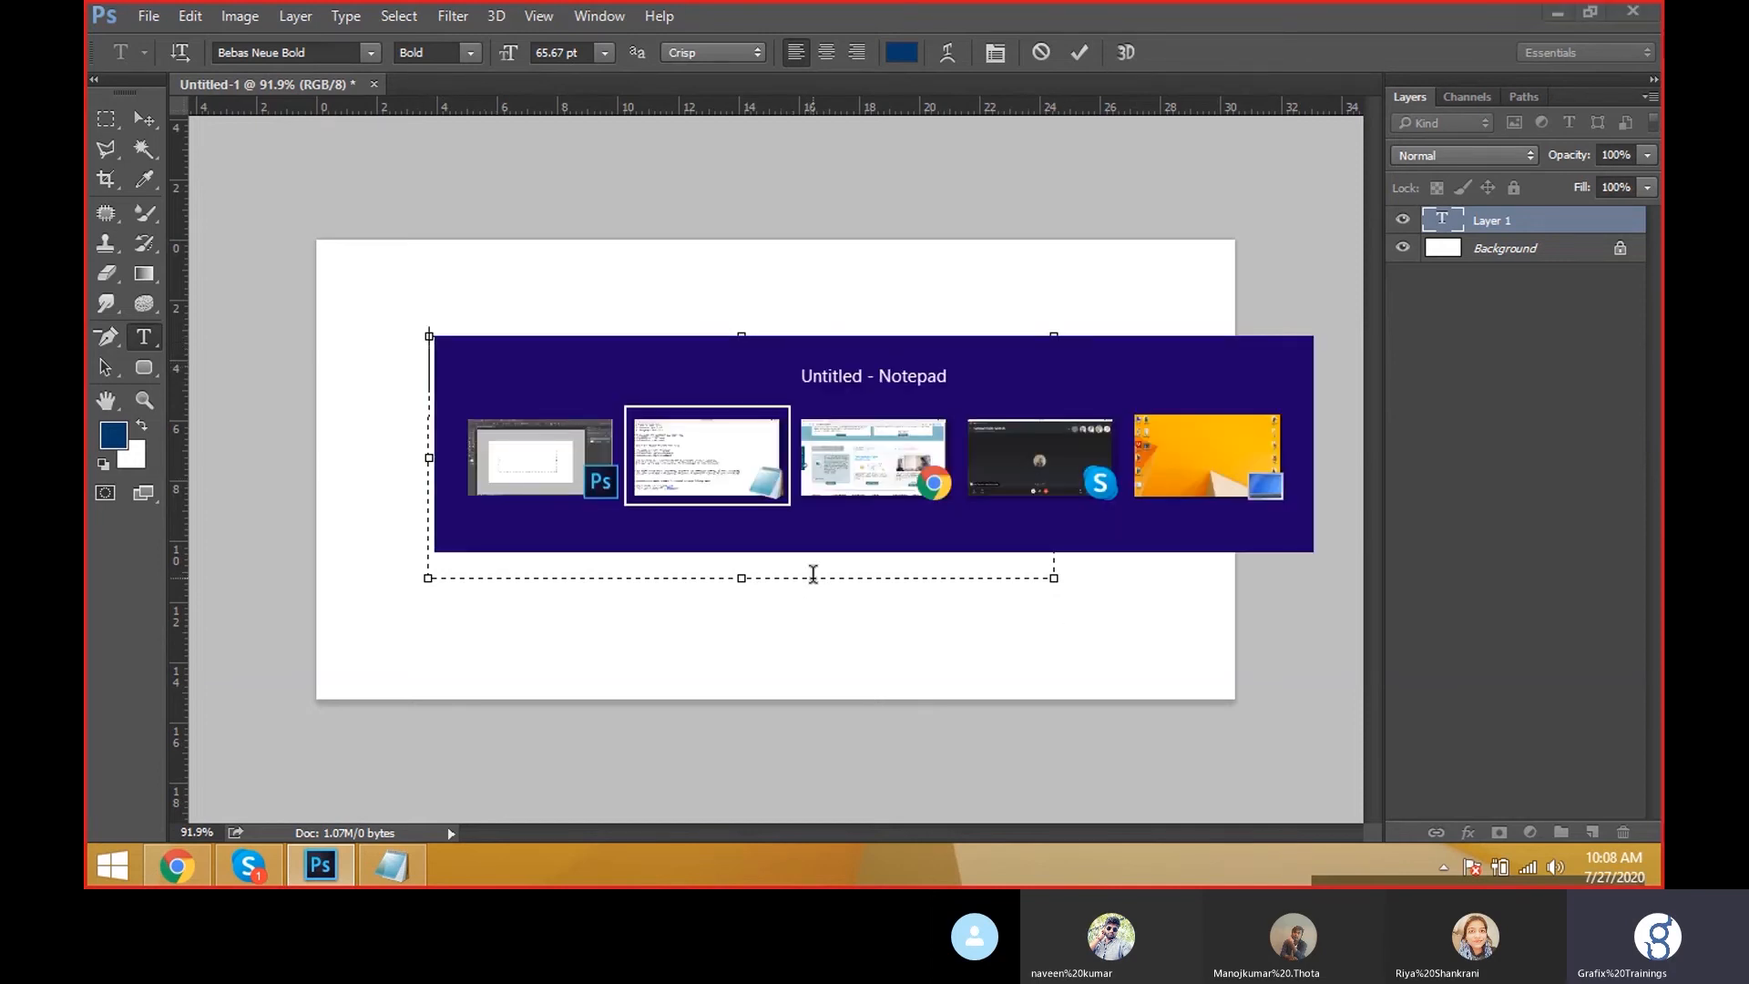
key("alt+Tab")
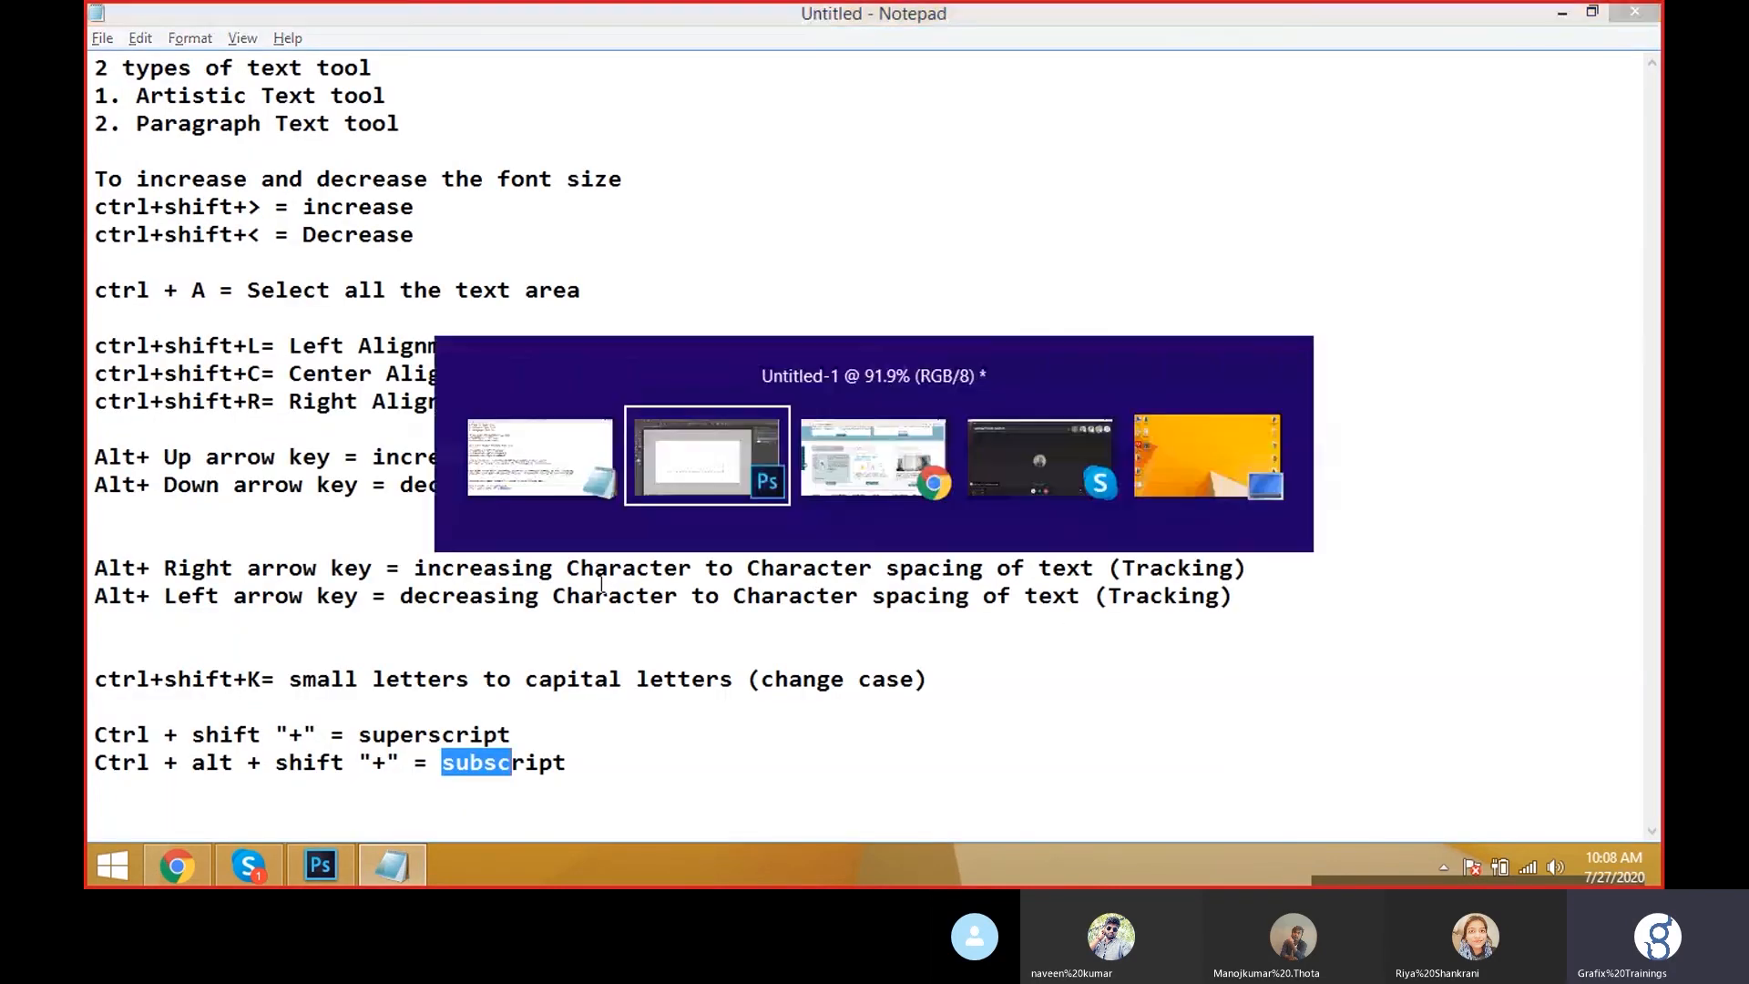
left_click_drag(450, 550, 341, 403)
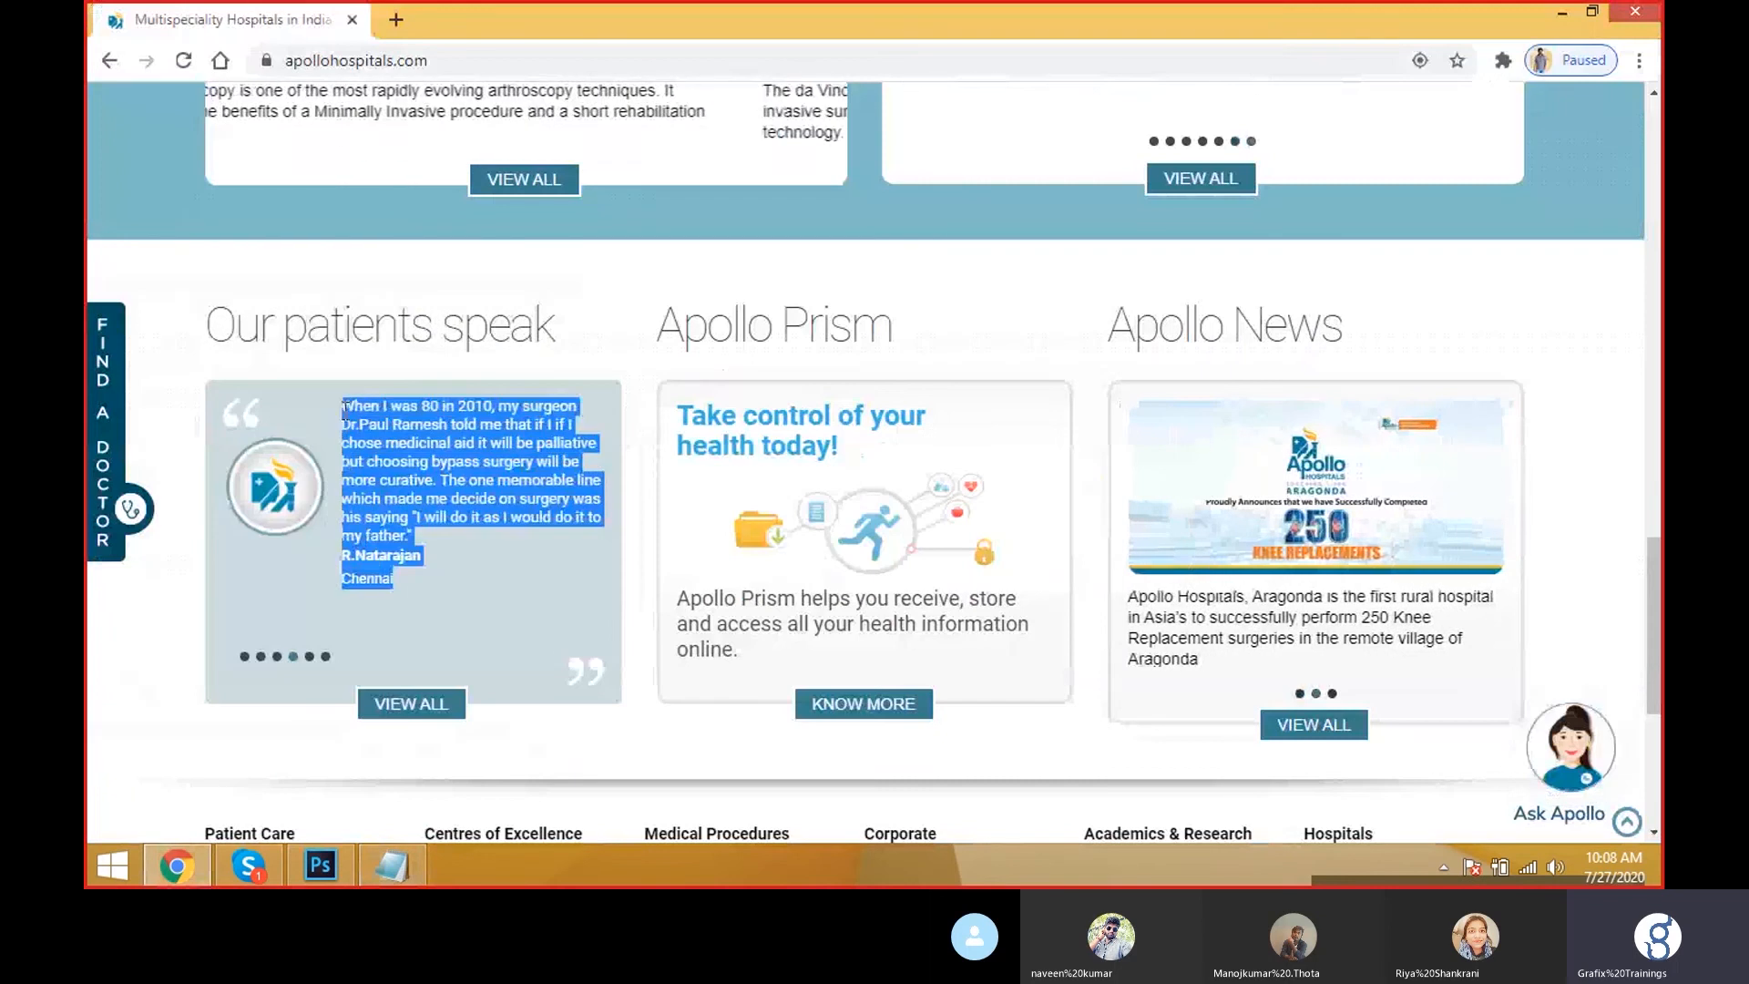
right_click(395, 420)
left_click(419, 437)
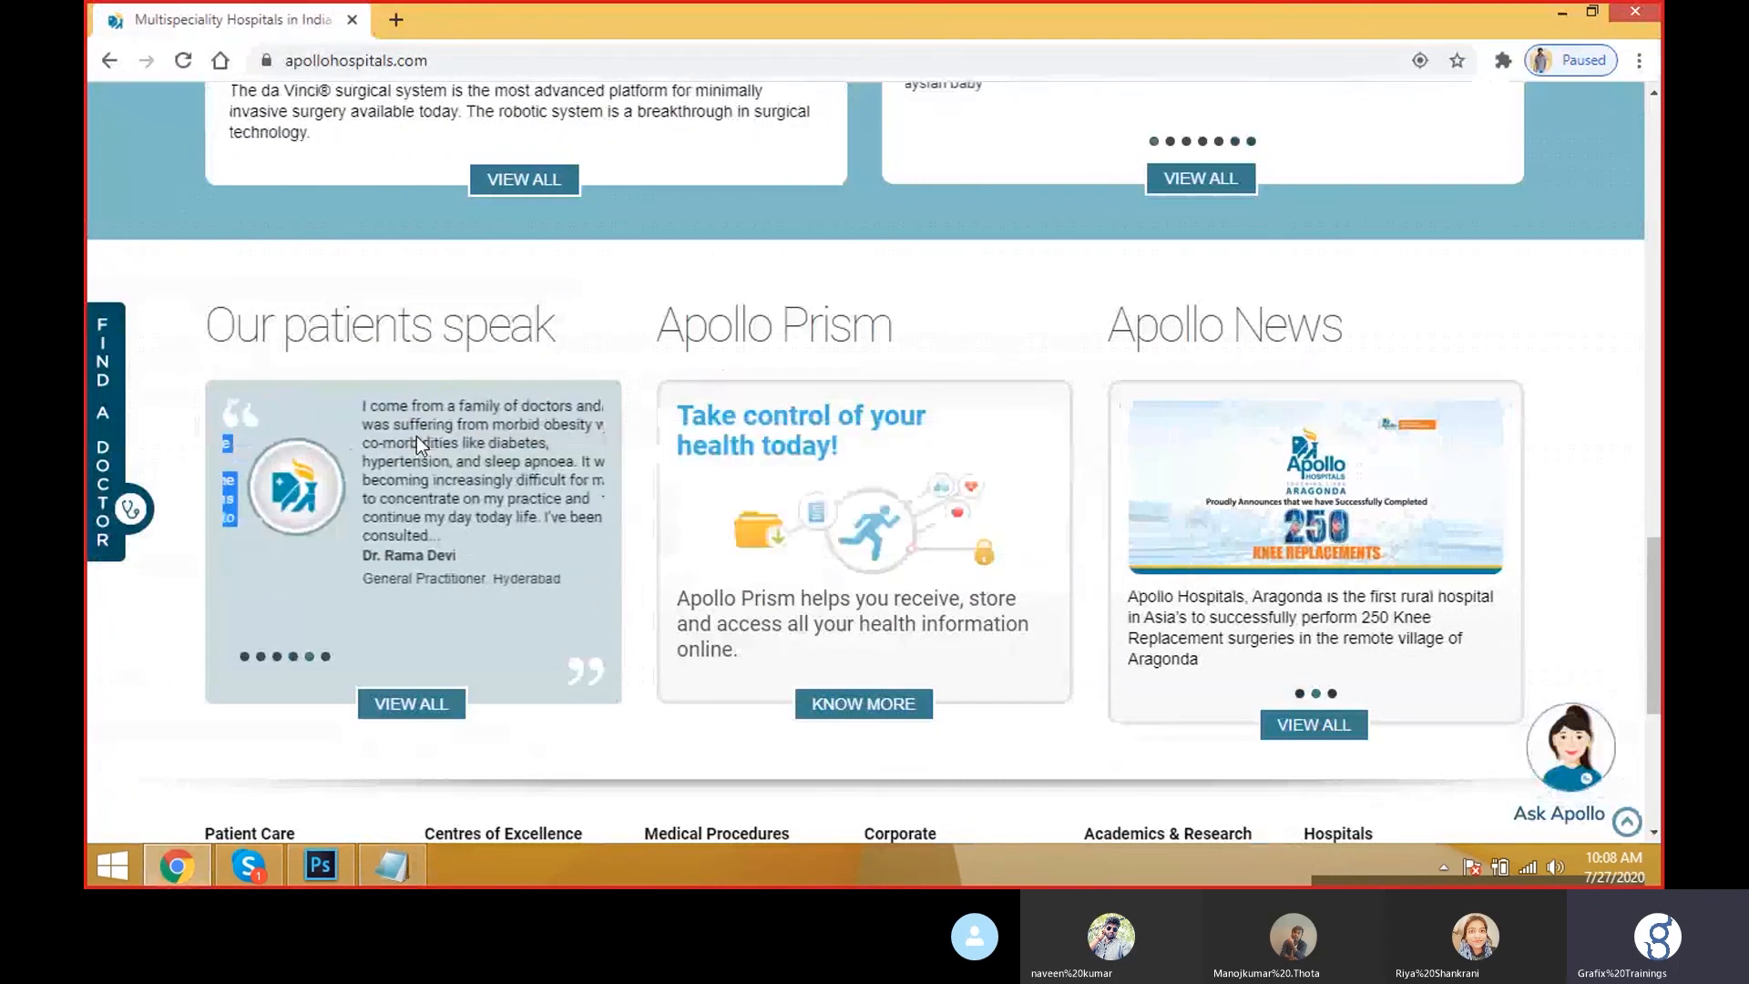
Return to Photoshop and paste the copied testimonial into the empty paragraph text box.
key("alt+Tab")
key("alt+Tab")
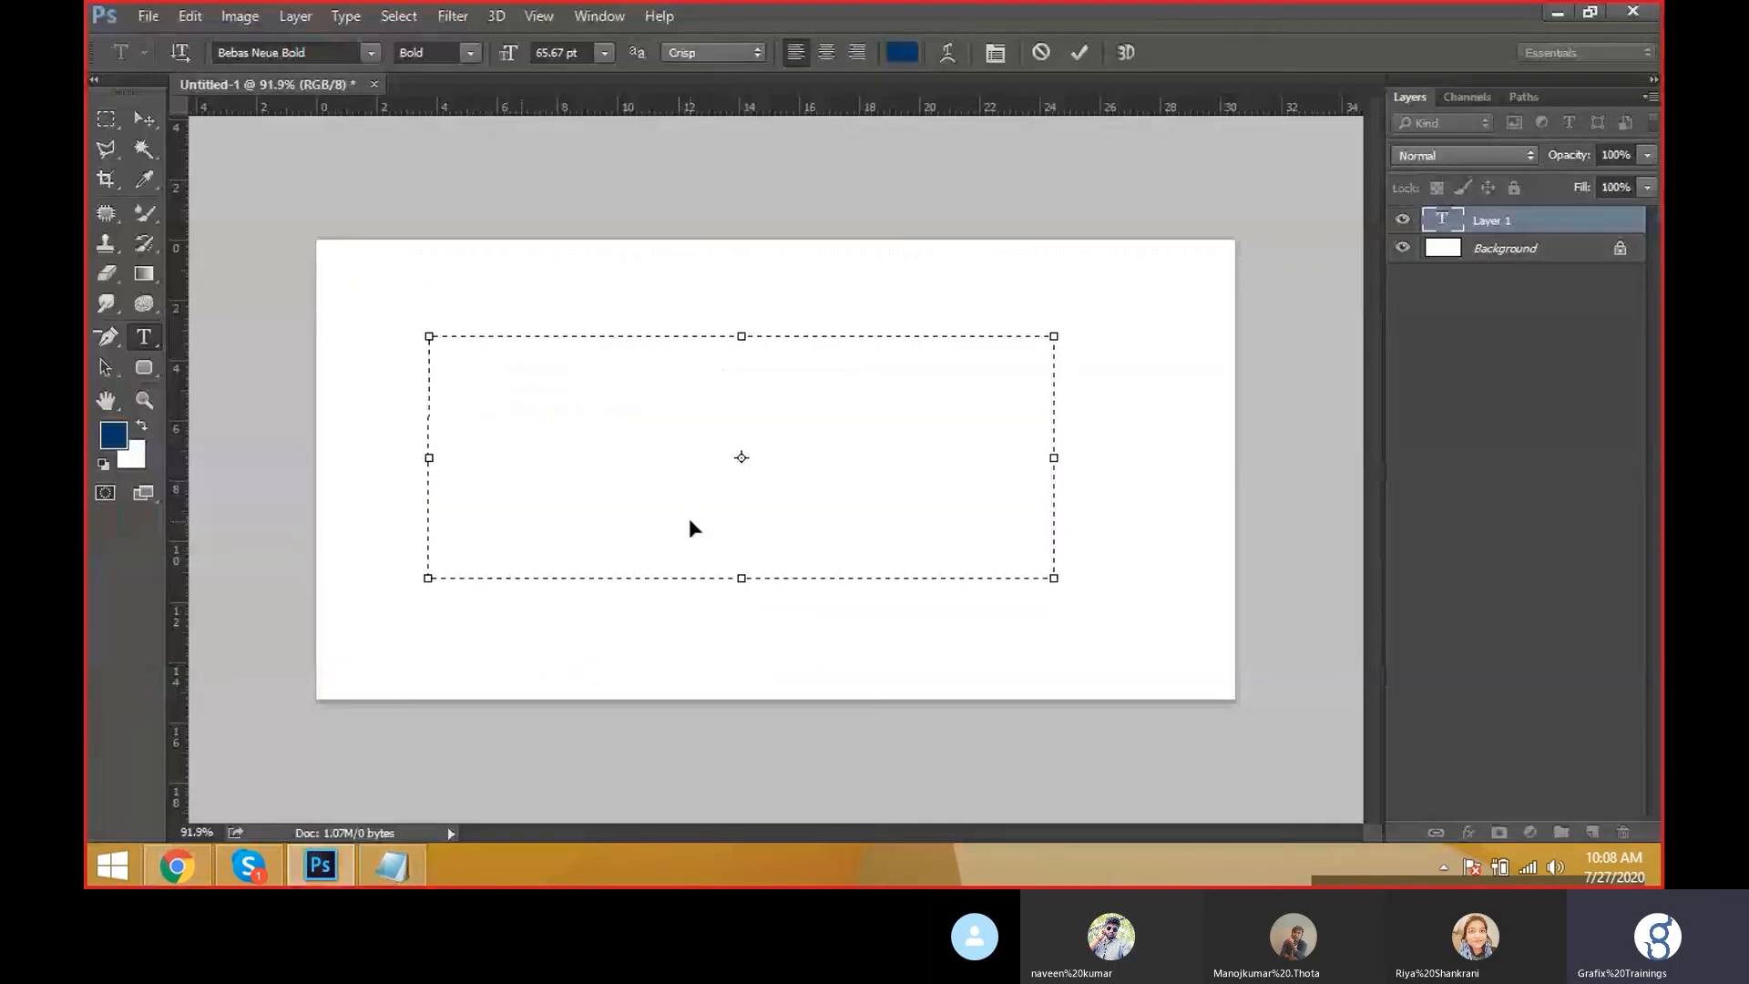
key("ctrl+v")
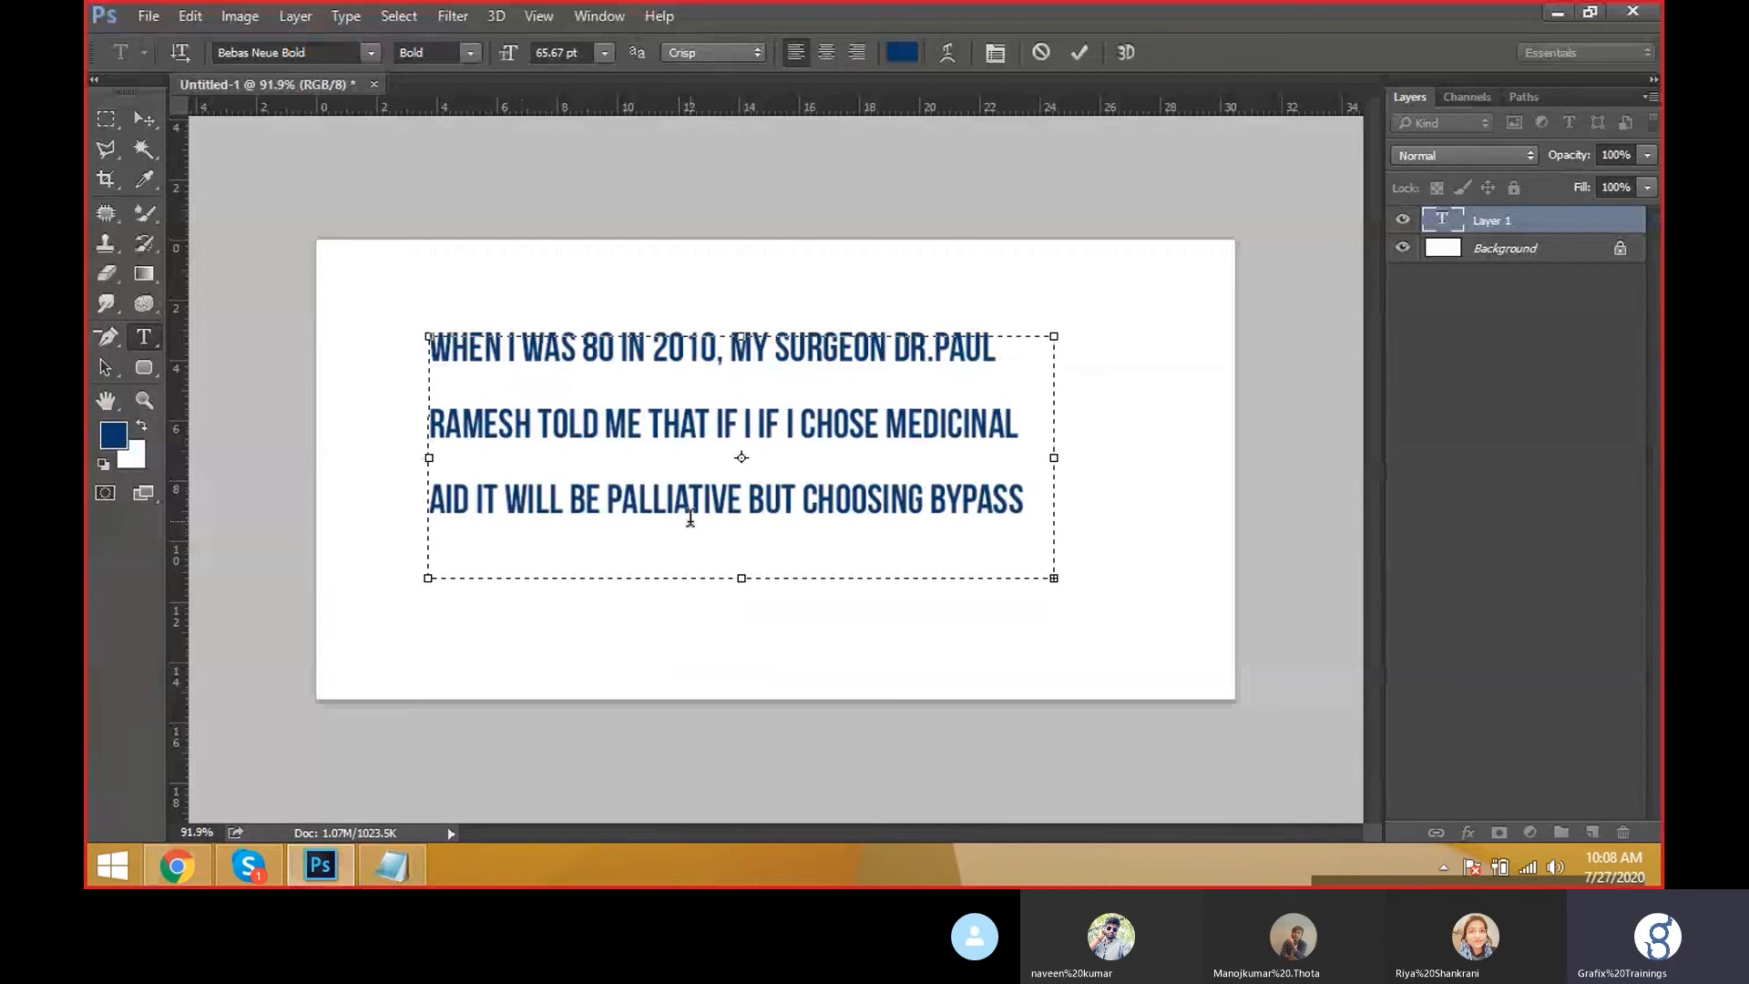
Select all of the pasted testimonial and change its font to Roboto Medium.
key("ctrl+a")
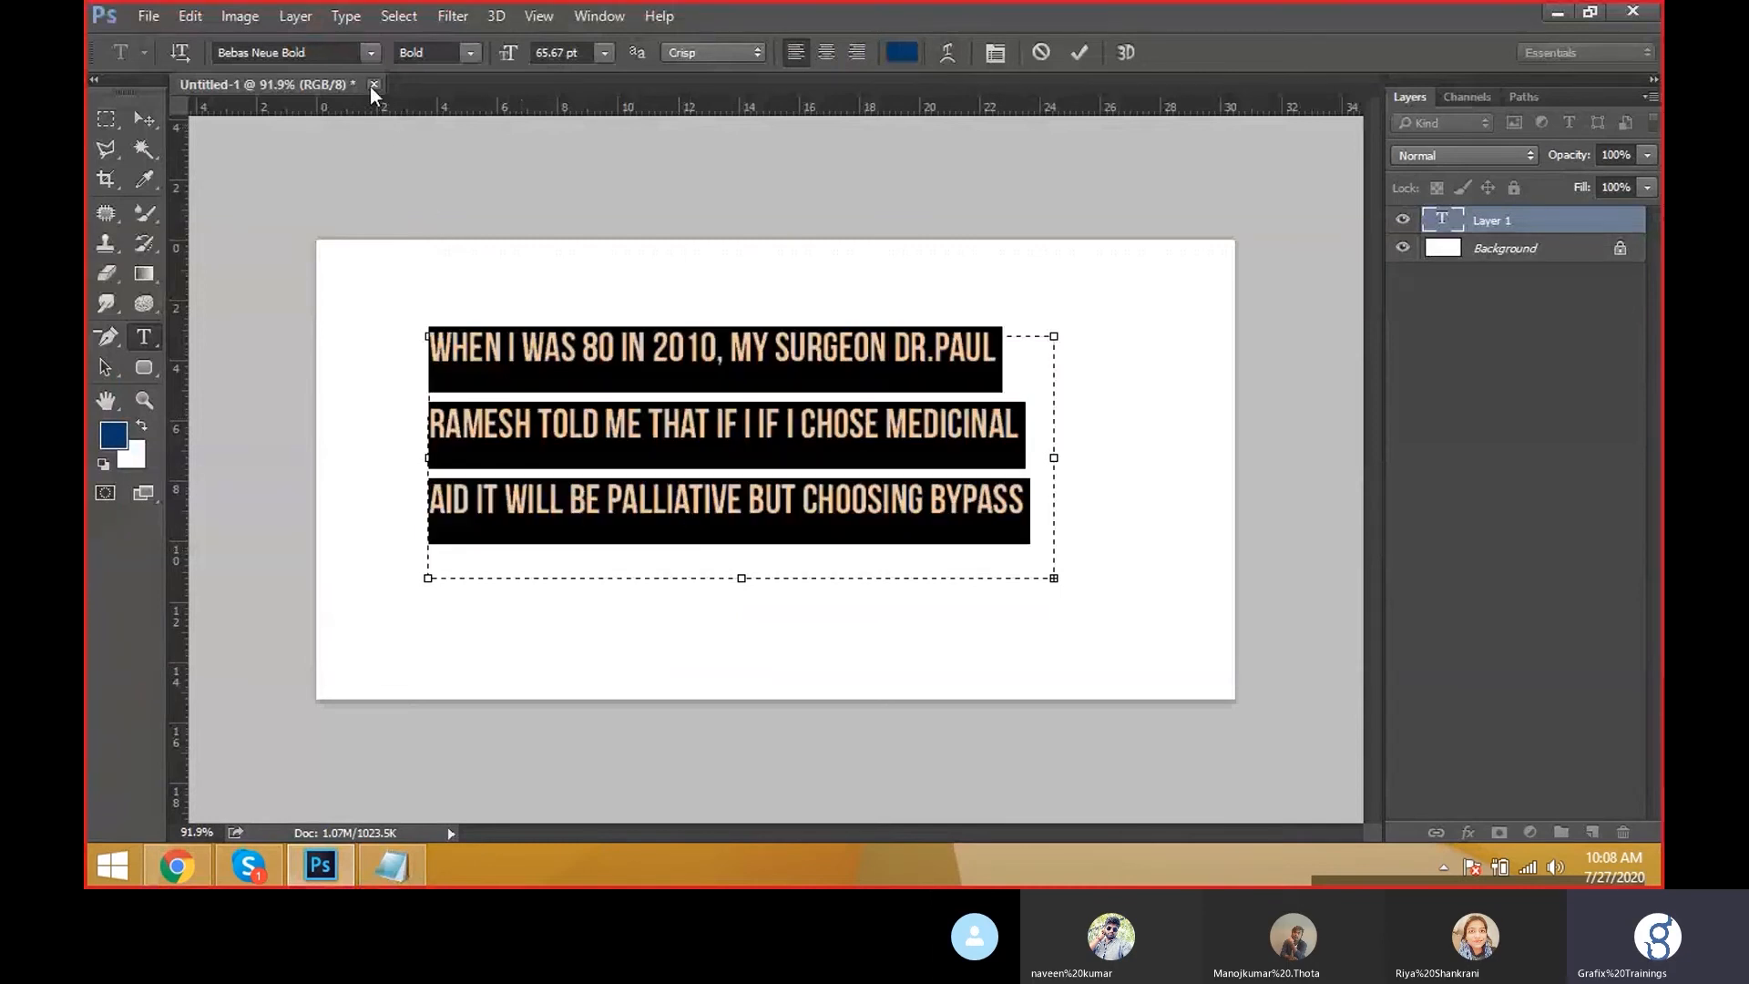
left_click(337, 54)
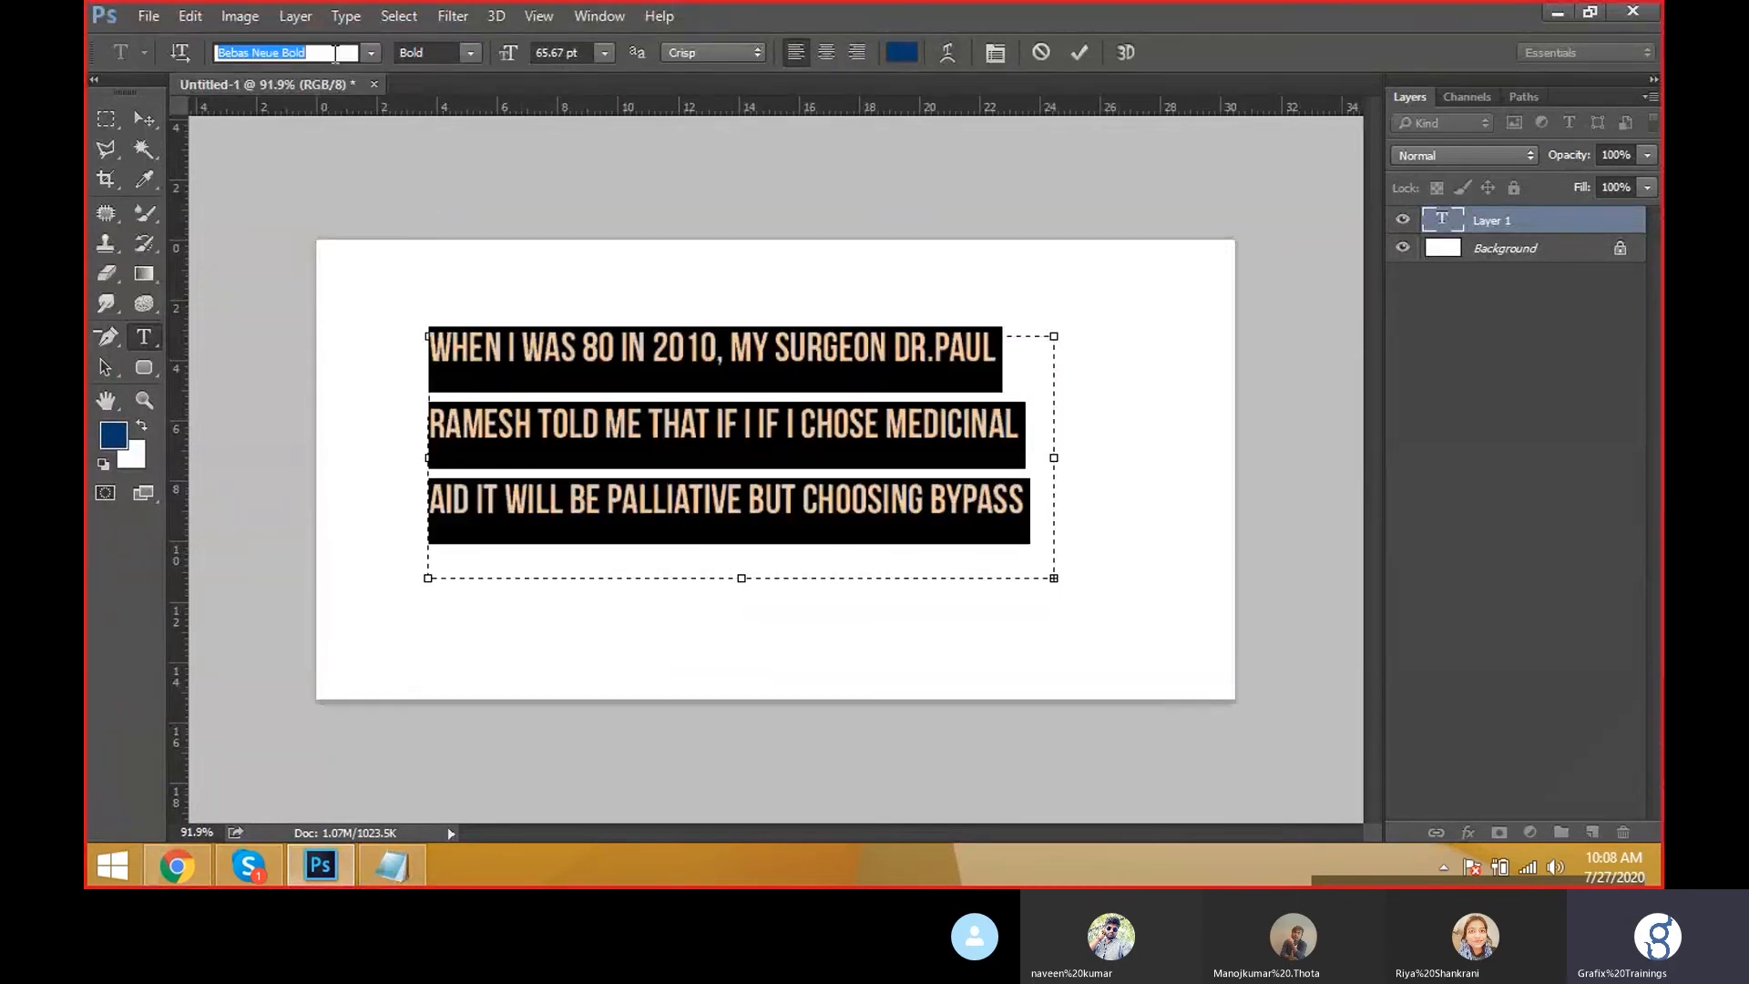
type("robo")
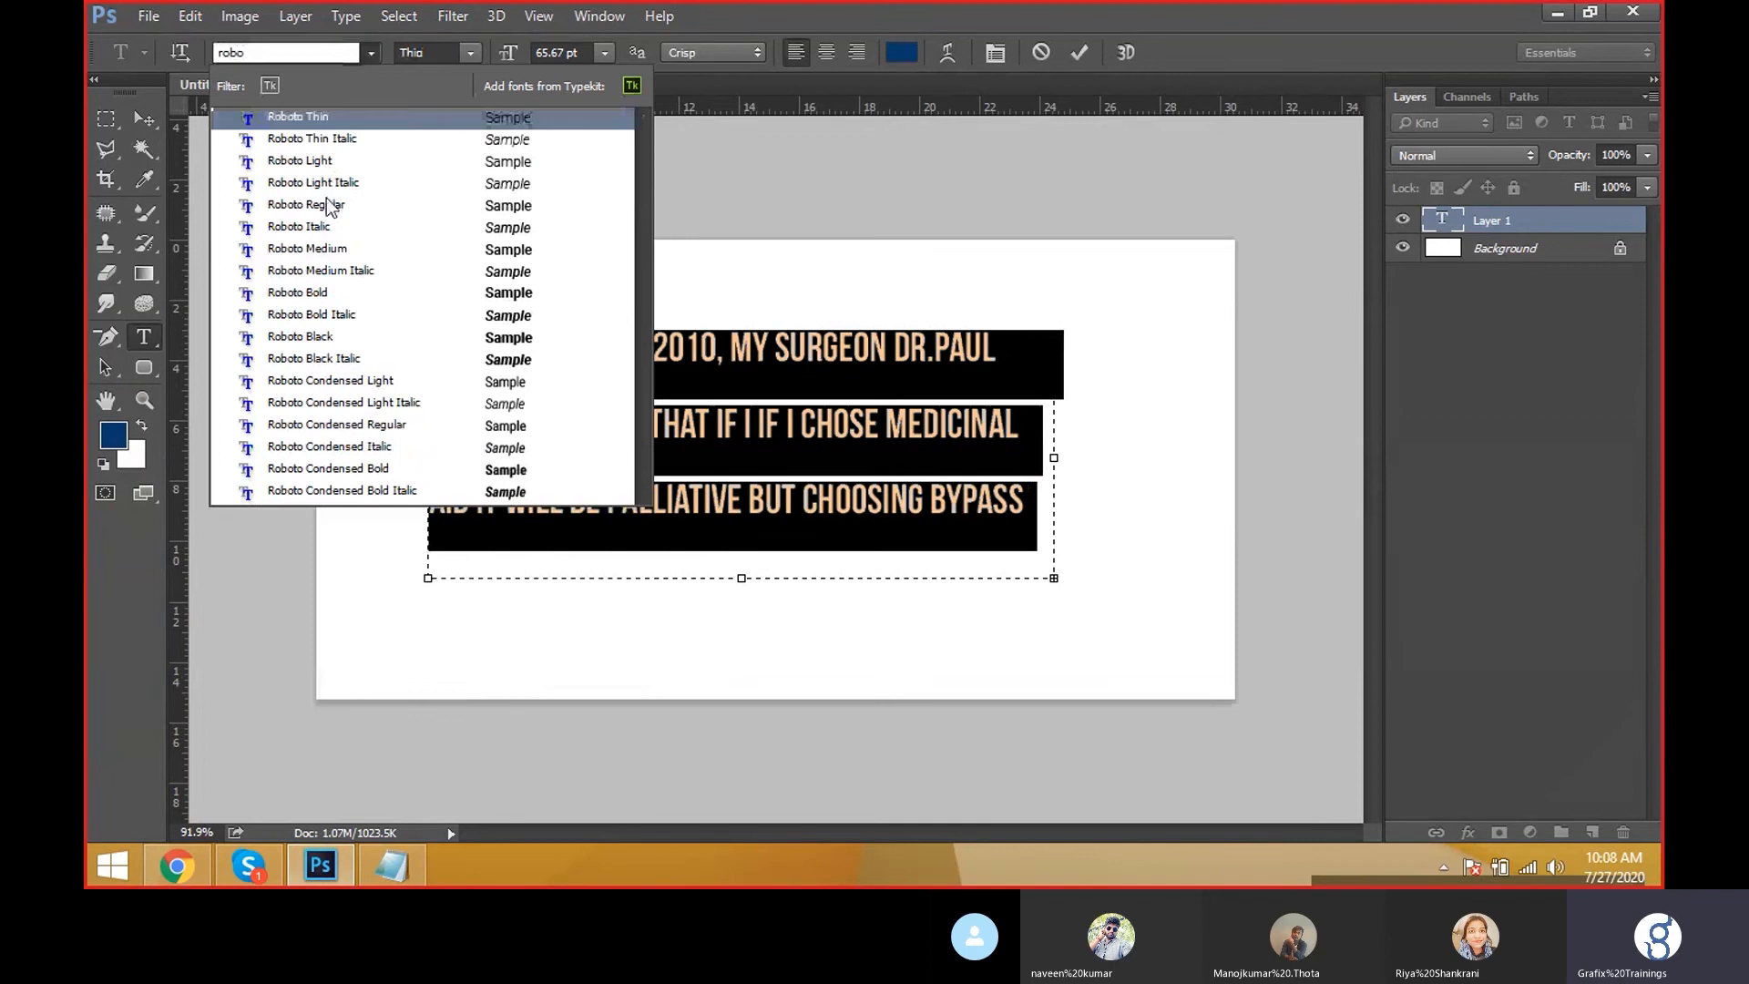
left_click(336, 247)
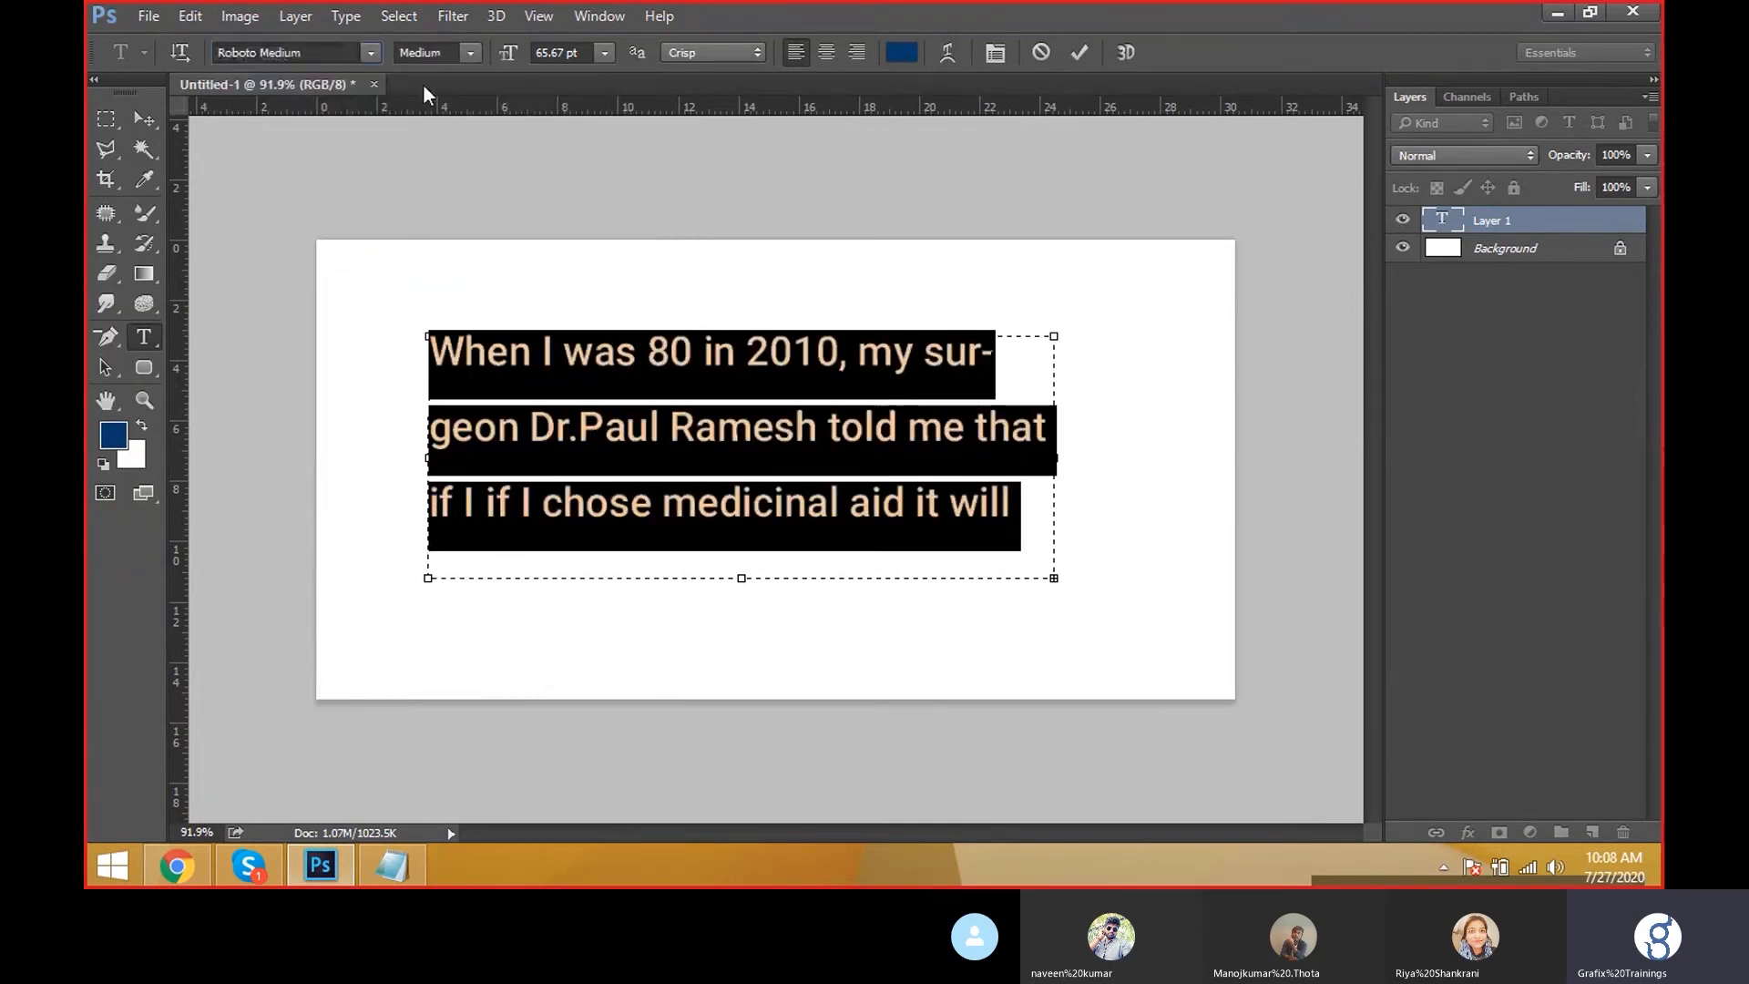
Set the font size of the selected testimonial text to 30 pt.
left_click(576, 55)
double_click(576, 55)
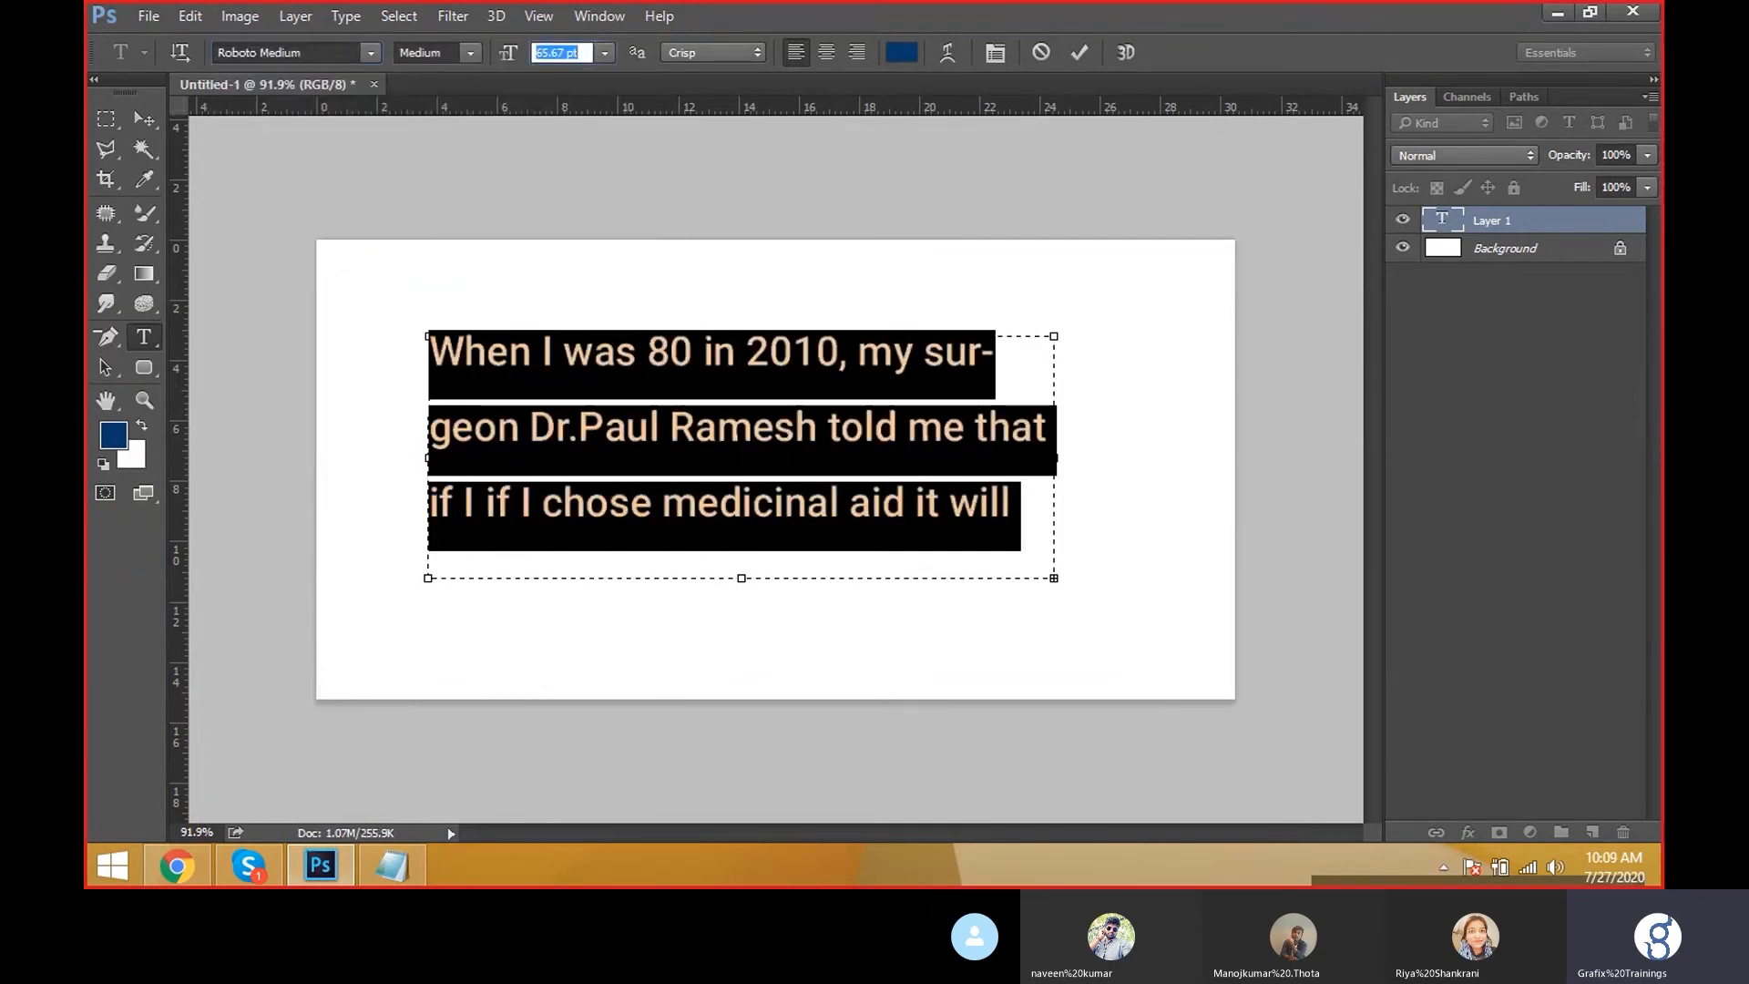
type("30")
key("Return")
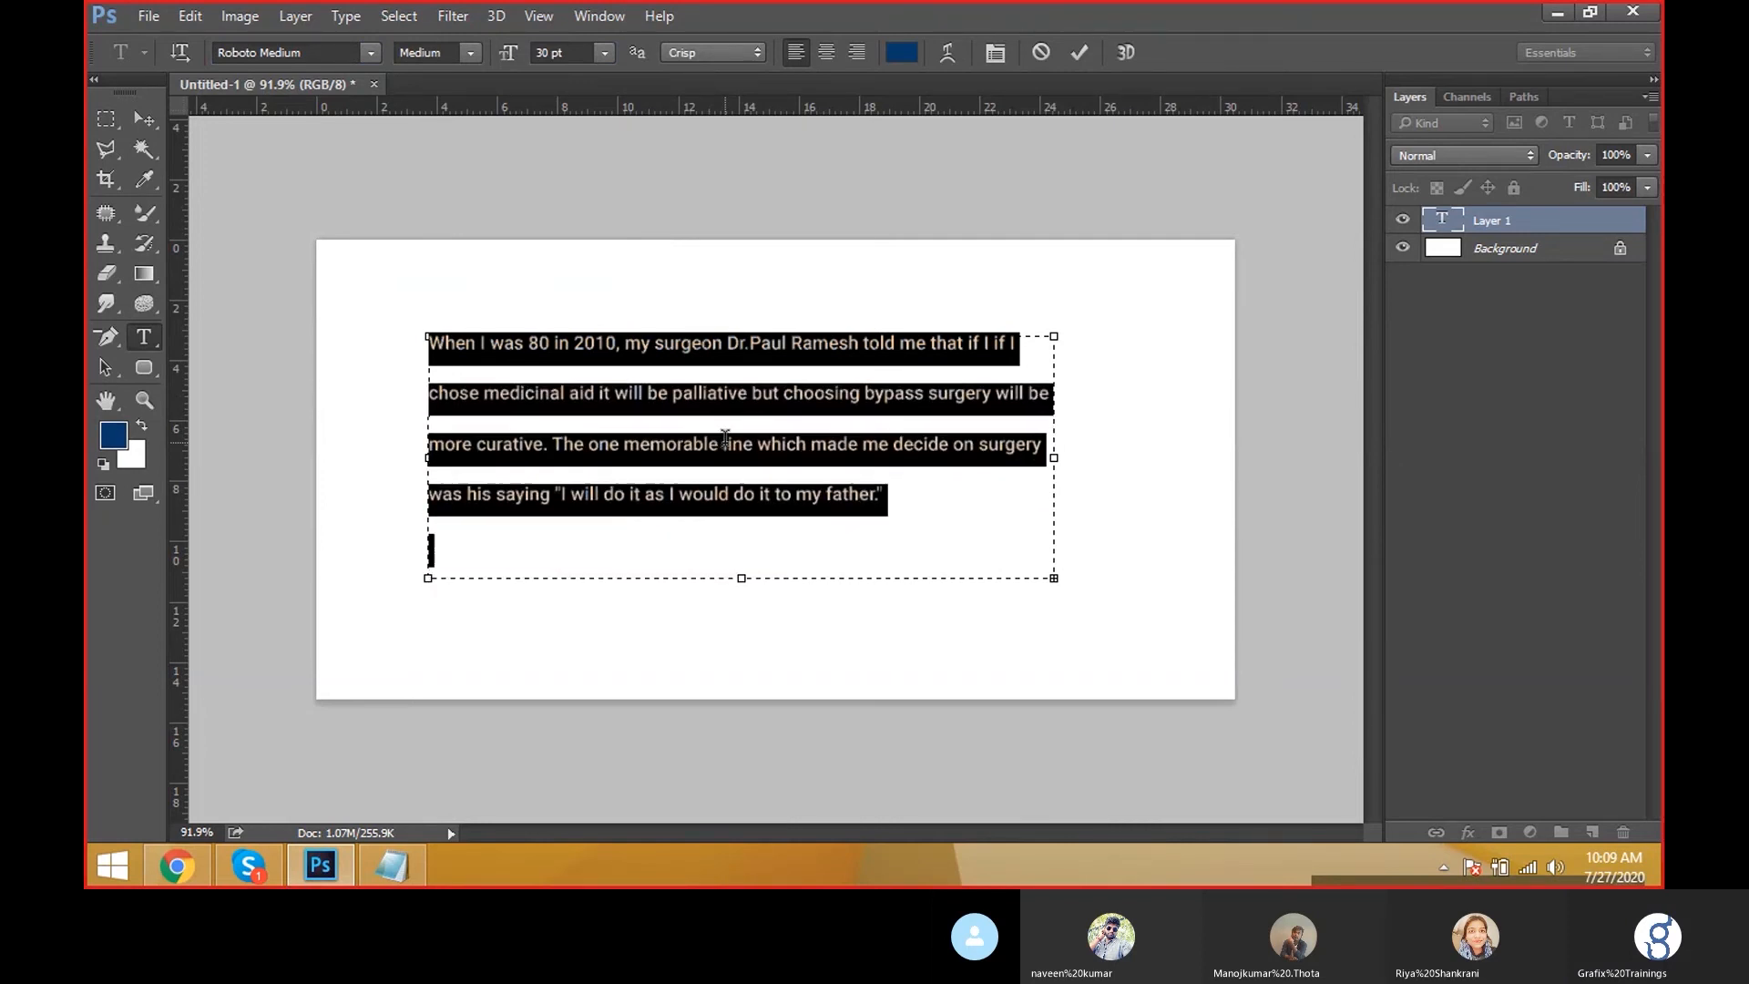
Tighten the leading of the selected testimonial text to 30.38 pt.
key("alt+Up")
key("alt+Up")
key("alt+Up")
key("alt+Up")
key("alt+Up")
key("alt+Up")
key("alt+Up")
key("alt+Up")
key("alt+Up")
key("alt+Up")
key("alt+Up")
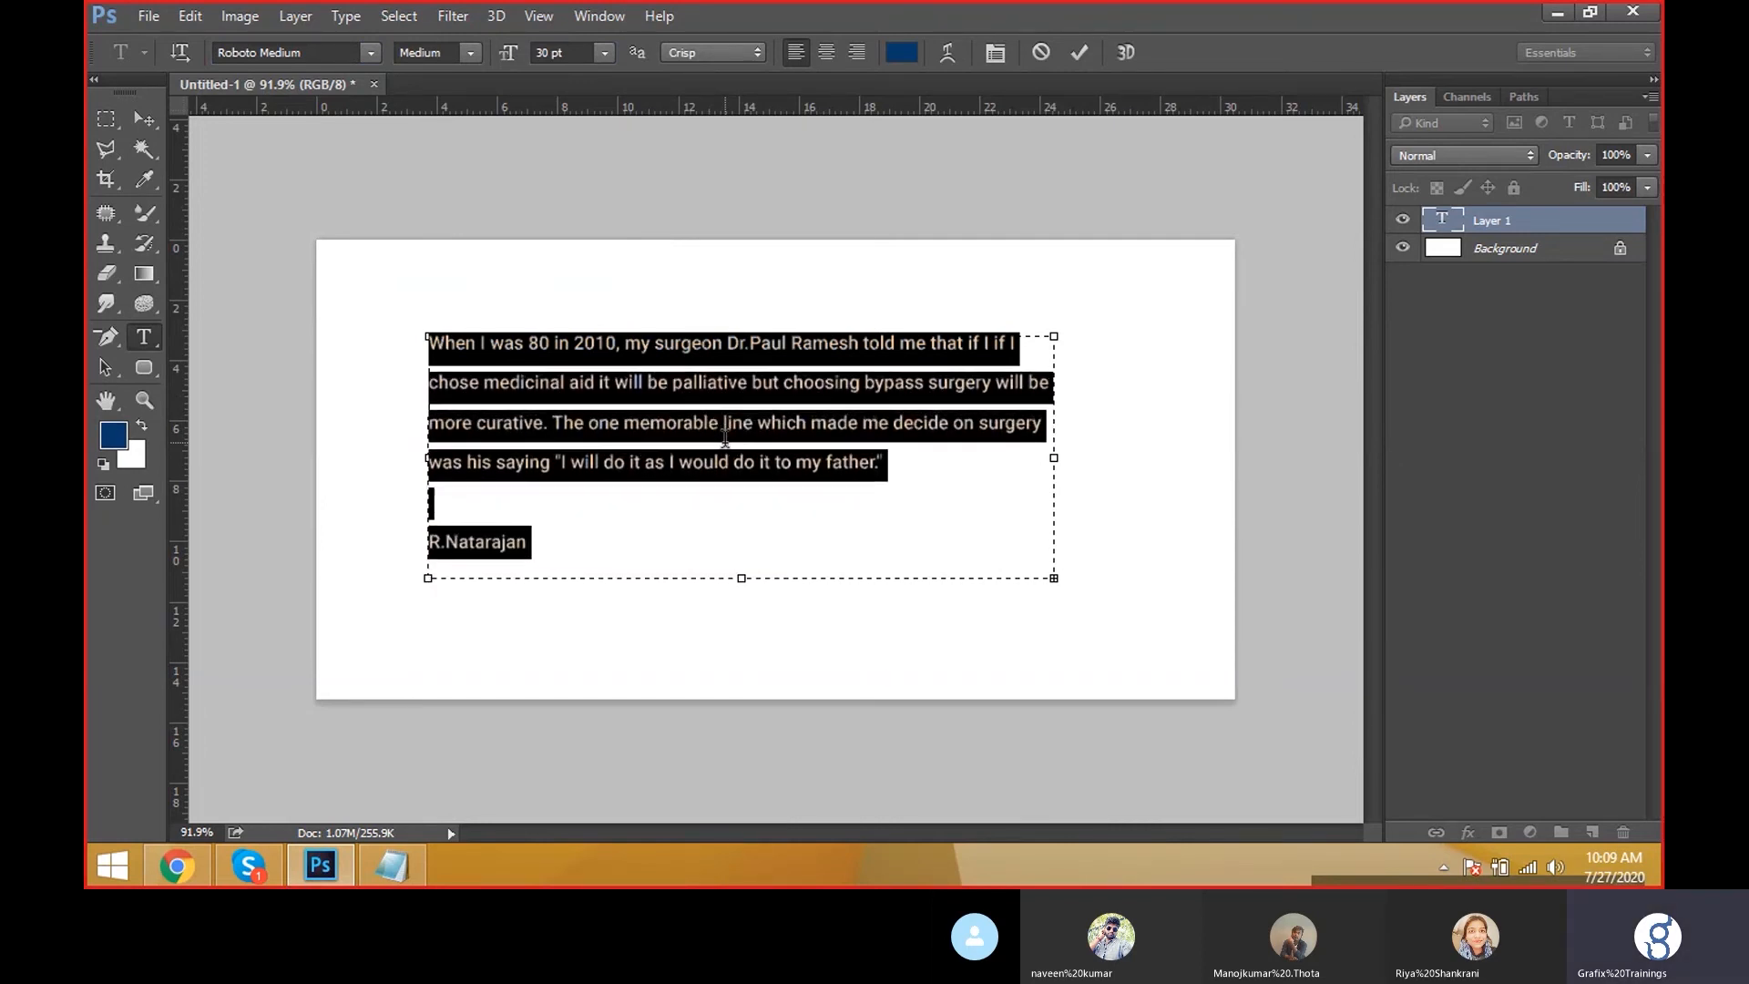
key("alt+Up")
key("alt+Up")
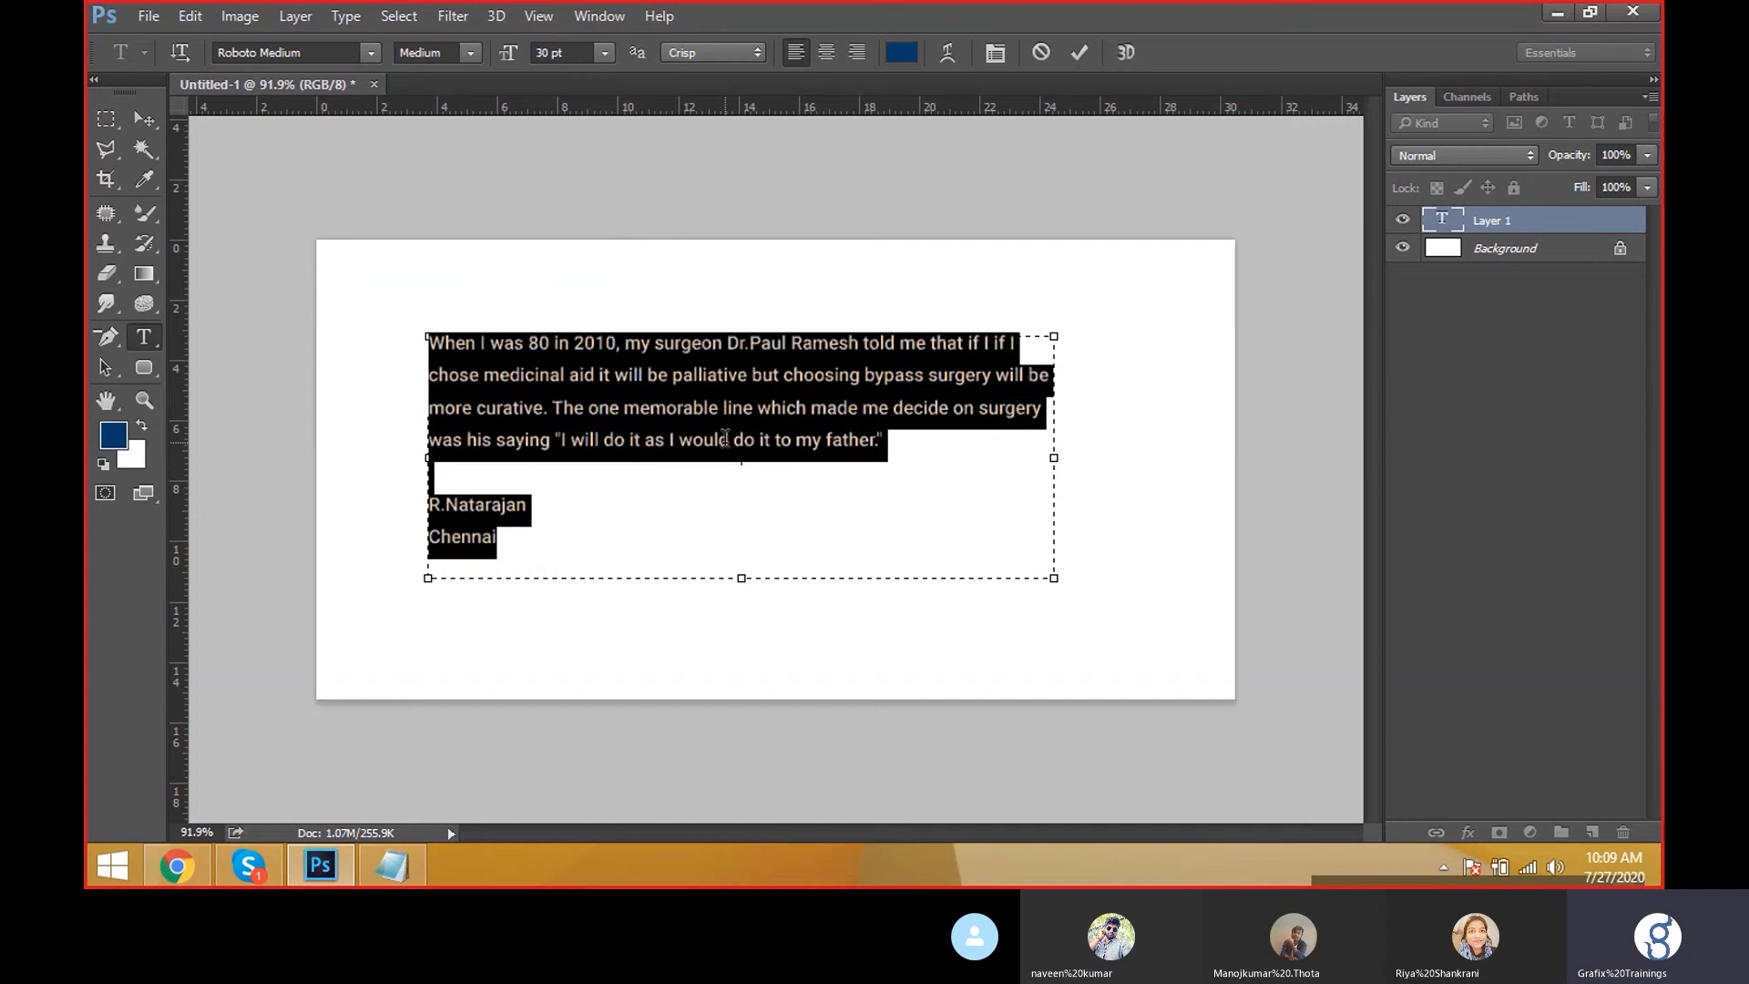
Open the character settings and set the selected text's font style to Regular.
left_click(1005, 54)
left_click(1389, 510)
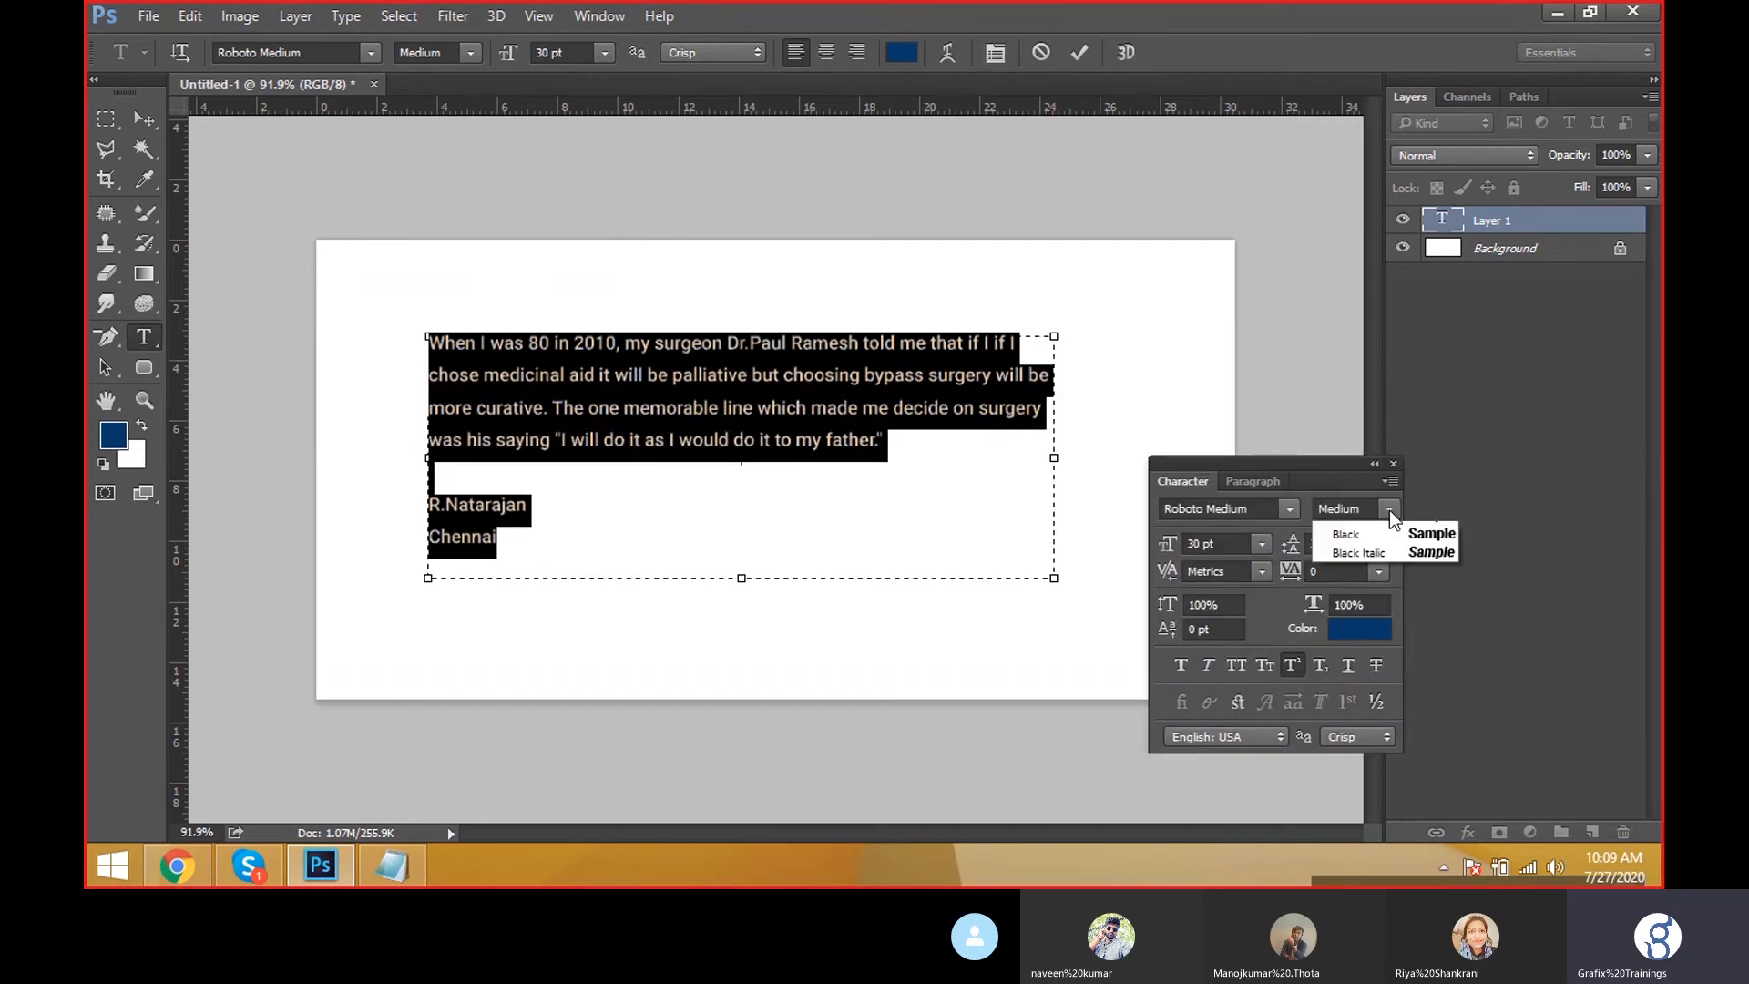
left_click(1366, 605)
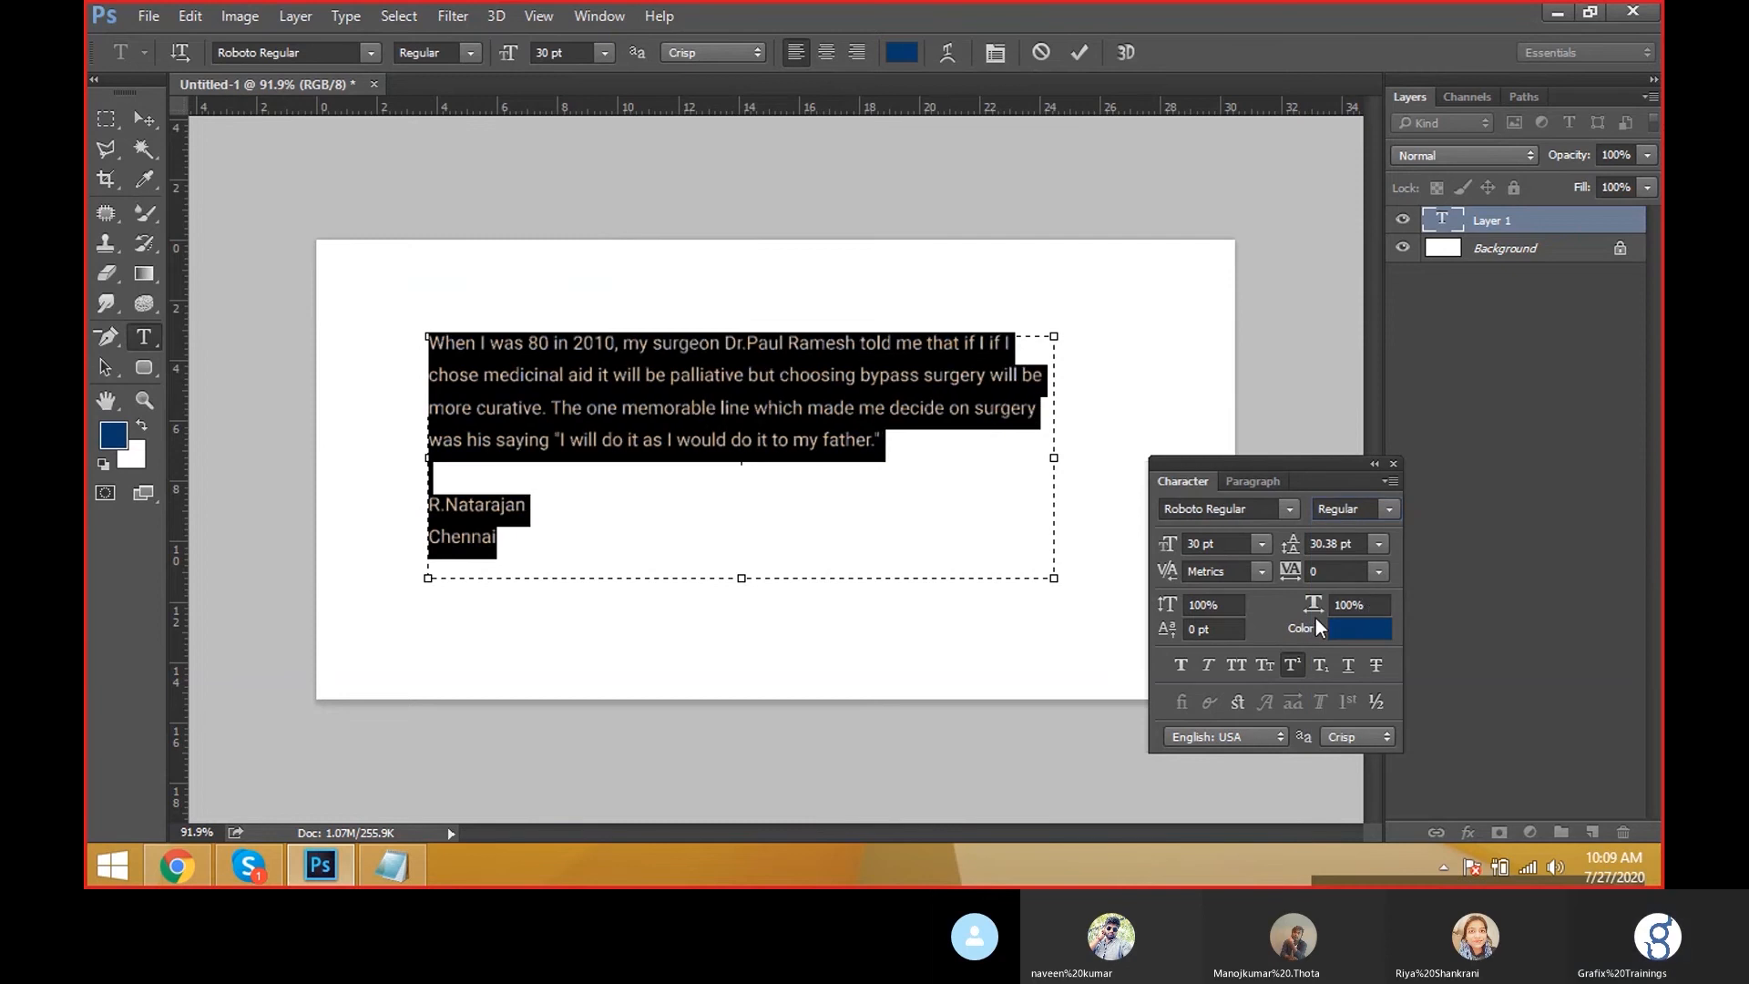
Set the testimonial's leading to Auto and extend the text box downward to fit the last line.
left_click(1379, 544)
left_click(1345, 161)
left_click(674, 412)
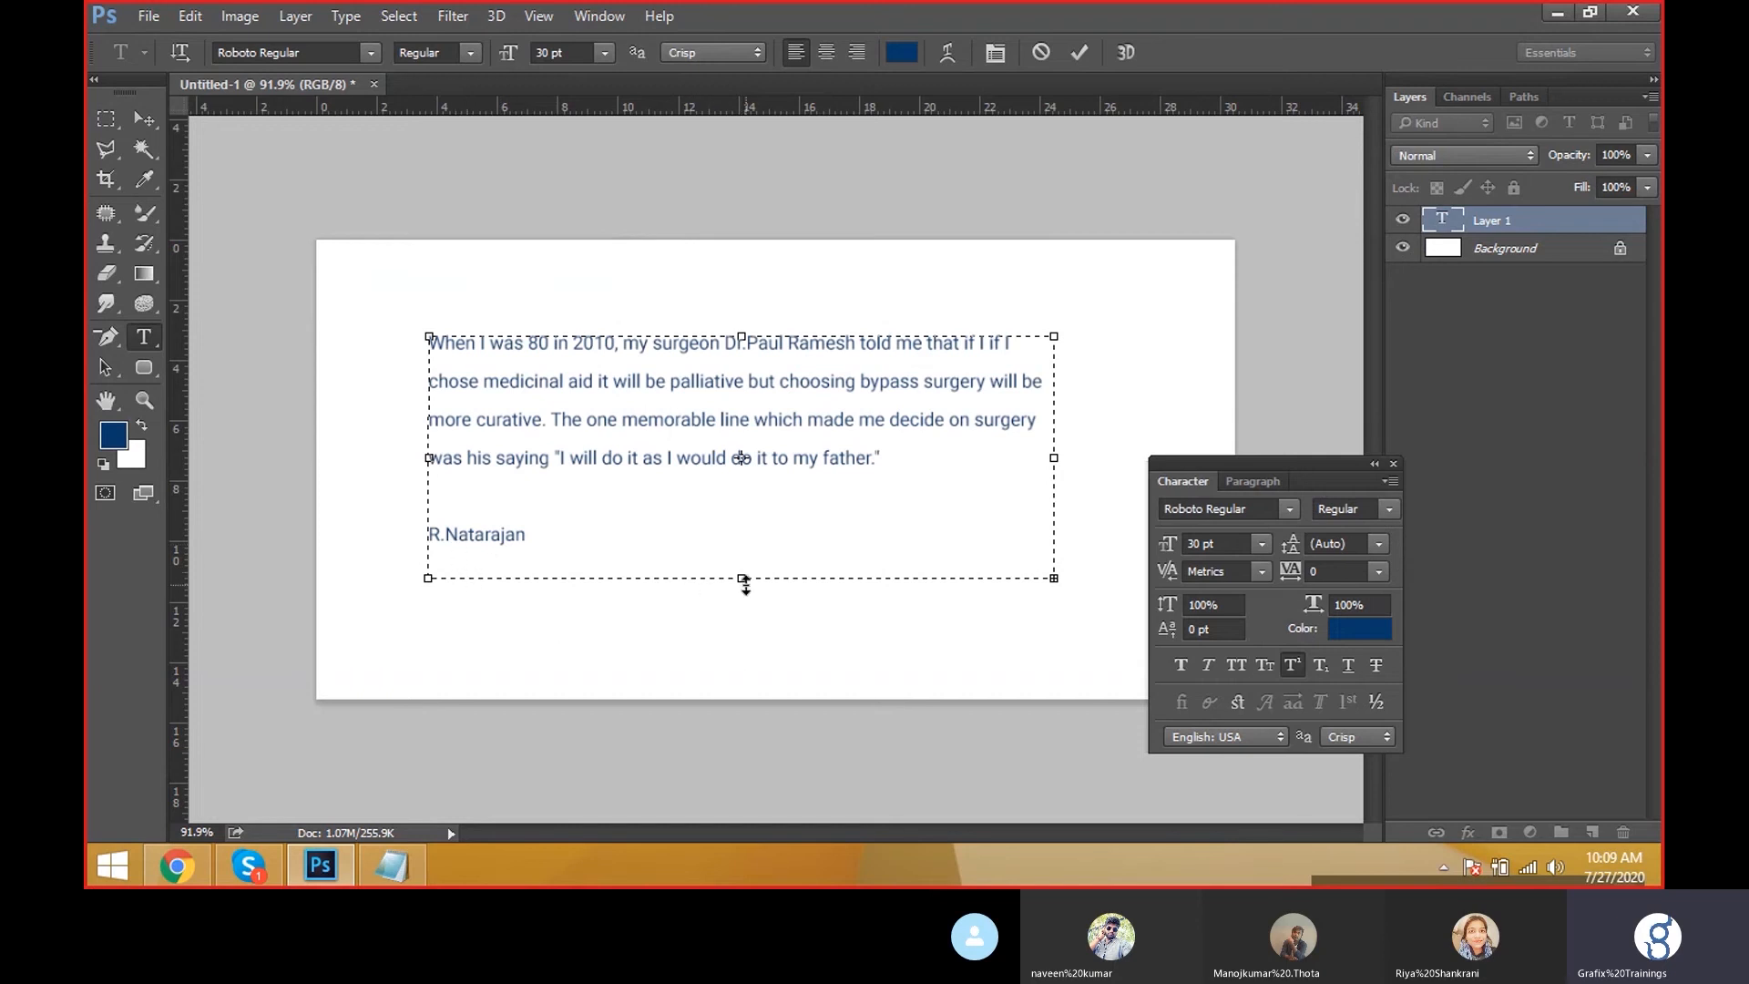
left_click_drag(745, 586, 719, 653)
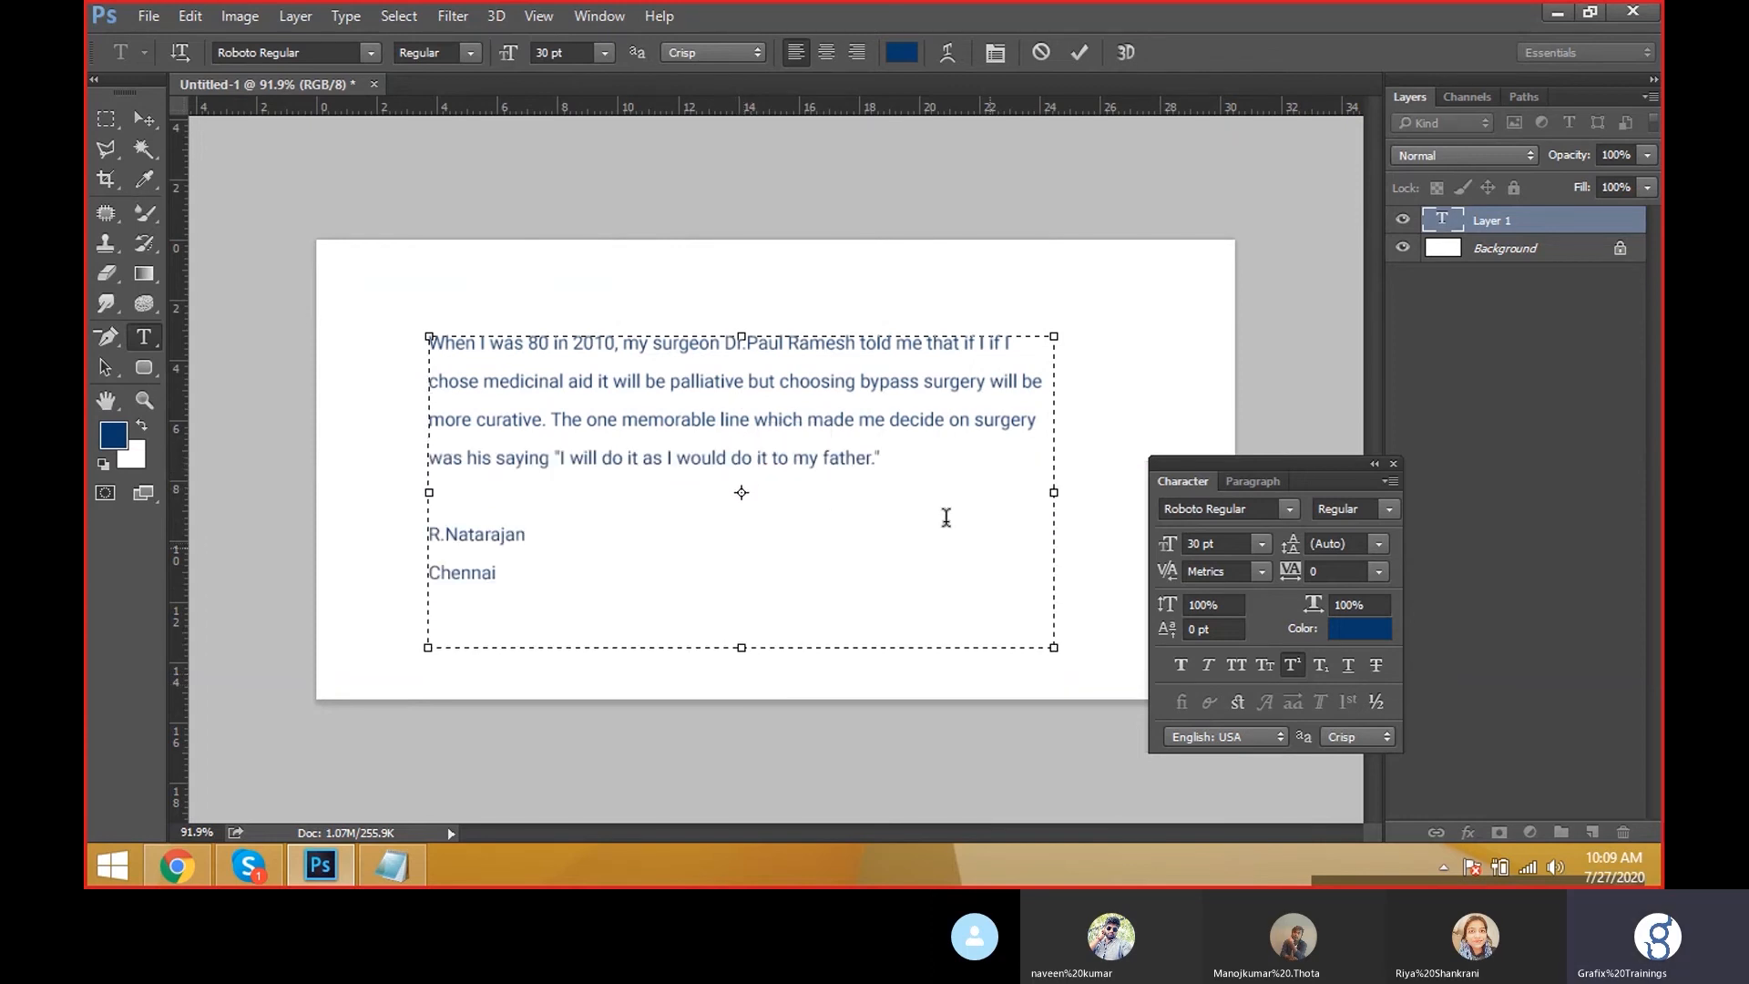
Change the color of all the testimonial text to black.
key("ctrl+a")
left_click(1359, 628)
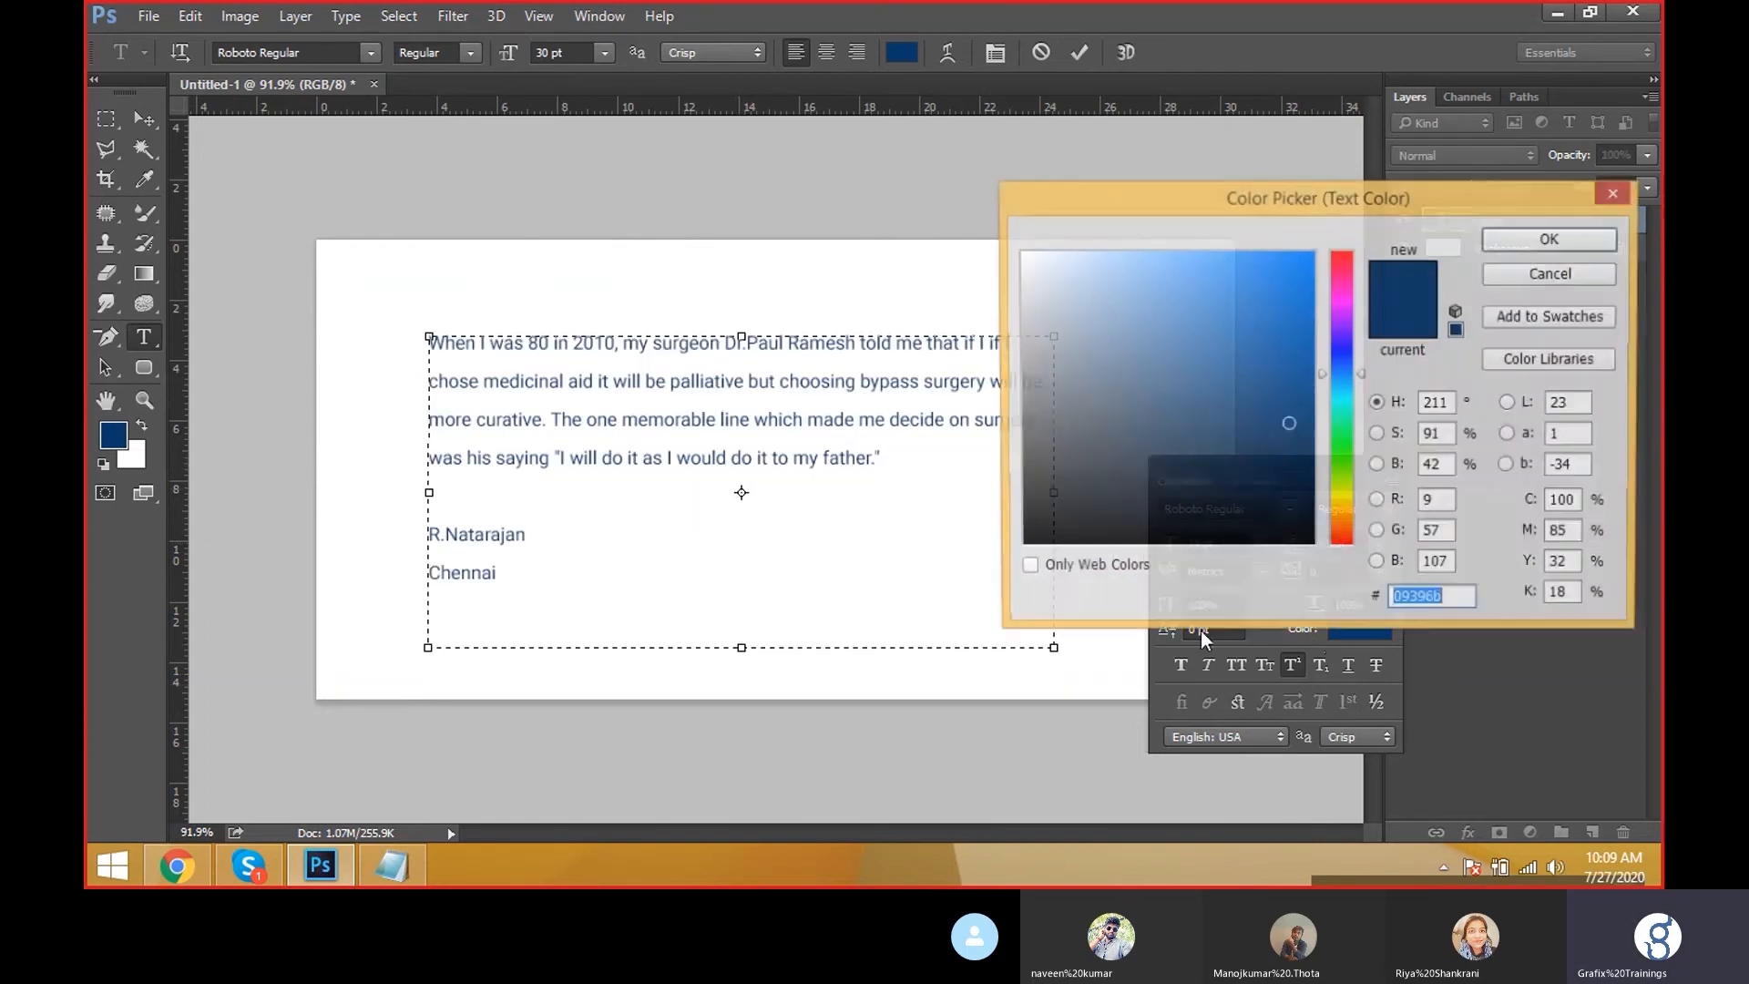
mouse_move(1184, 455)
left_mouse_down()
mouse_move(926, 529)
mouse_move(1018, 547)
left_mouse_up()
left_click(1511, 240)
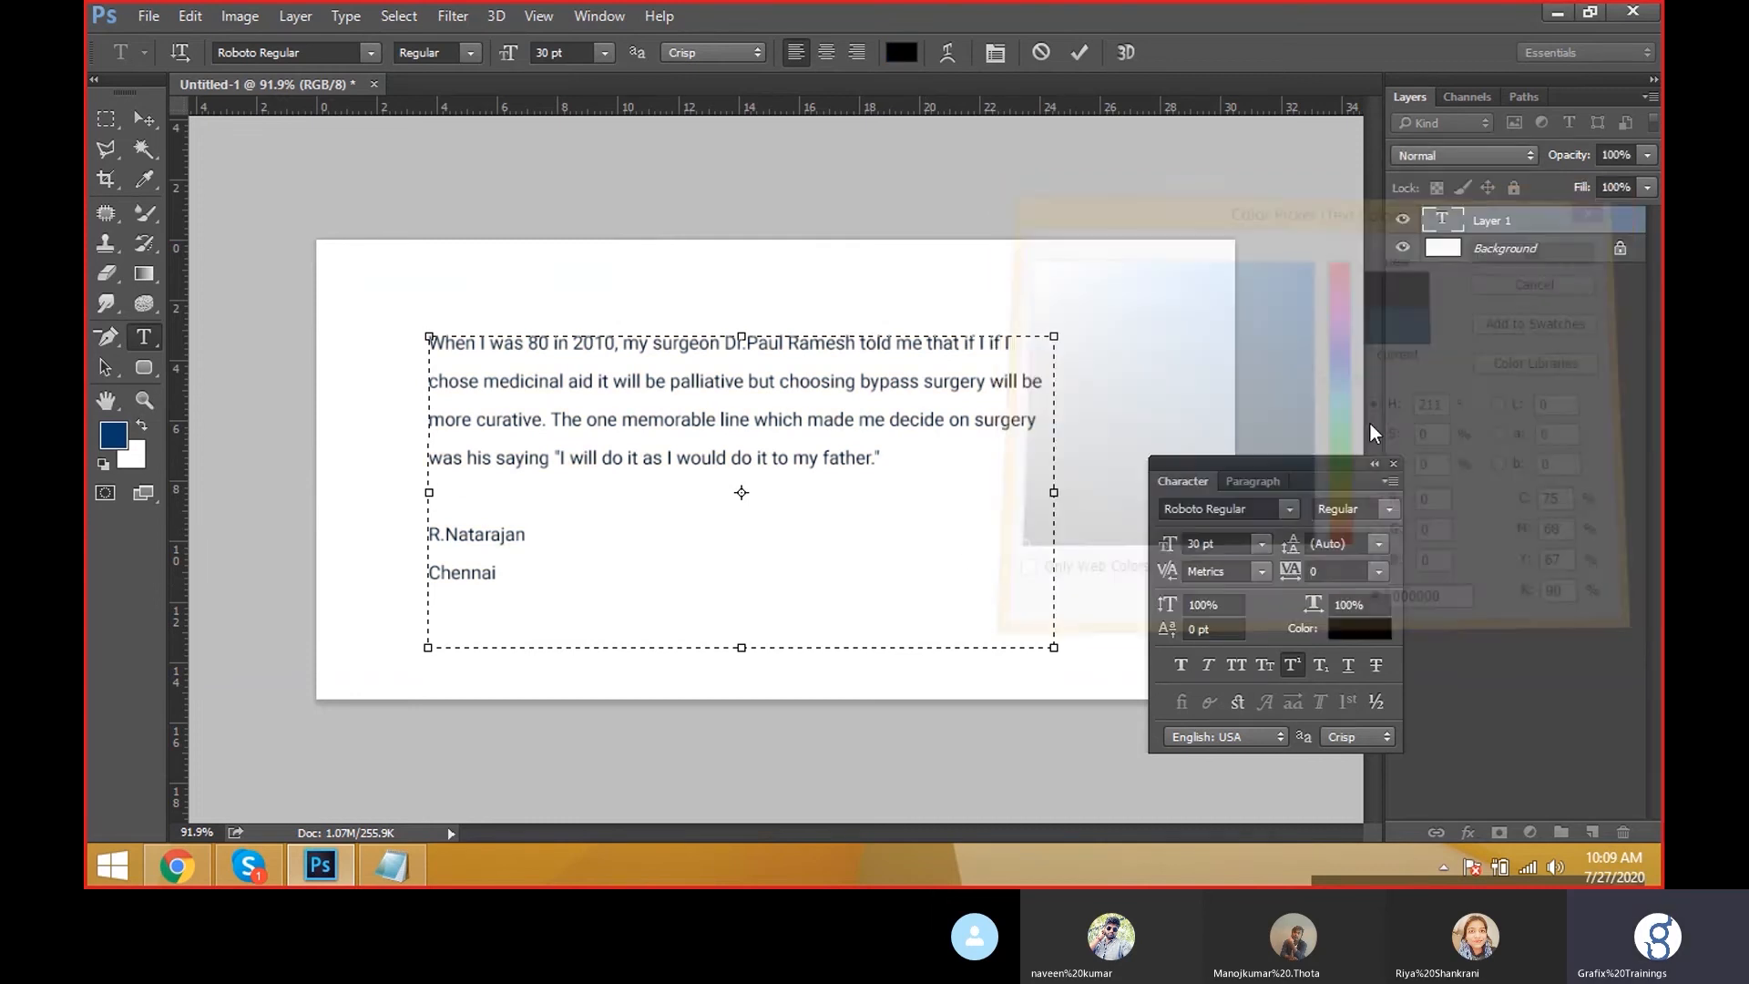
Set the font style of all the testimonial text to Bold and commit the text edit.
left_click(1389, 508)
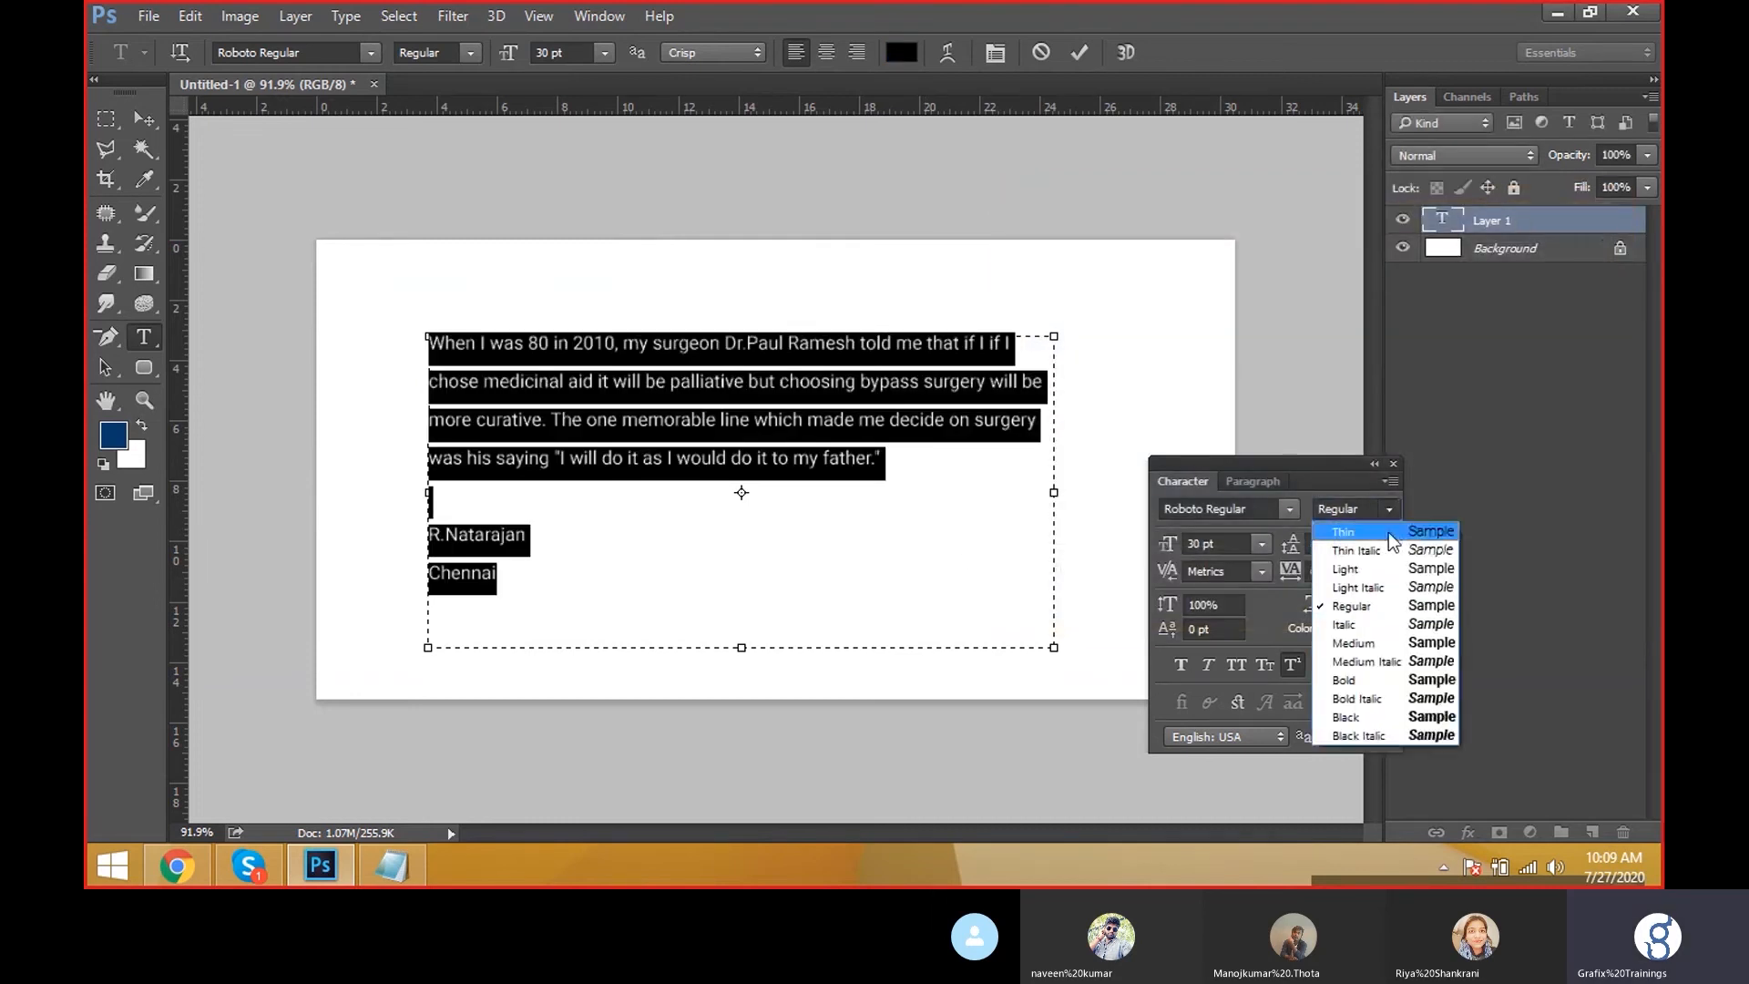
left_click(1356, 682)
left_click(840, 425)
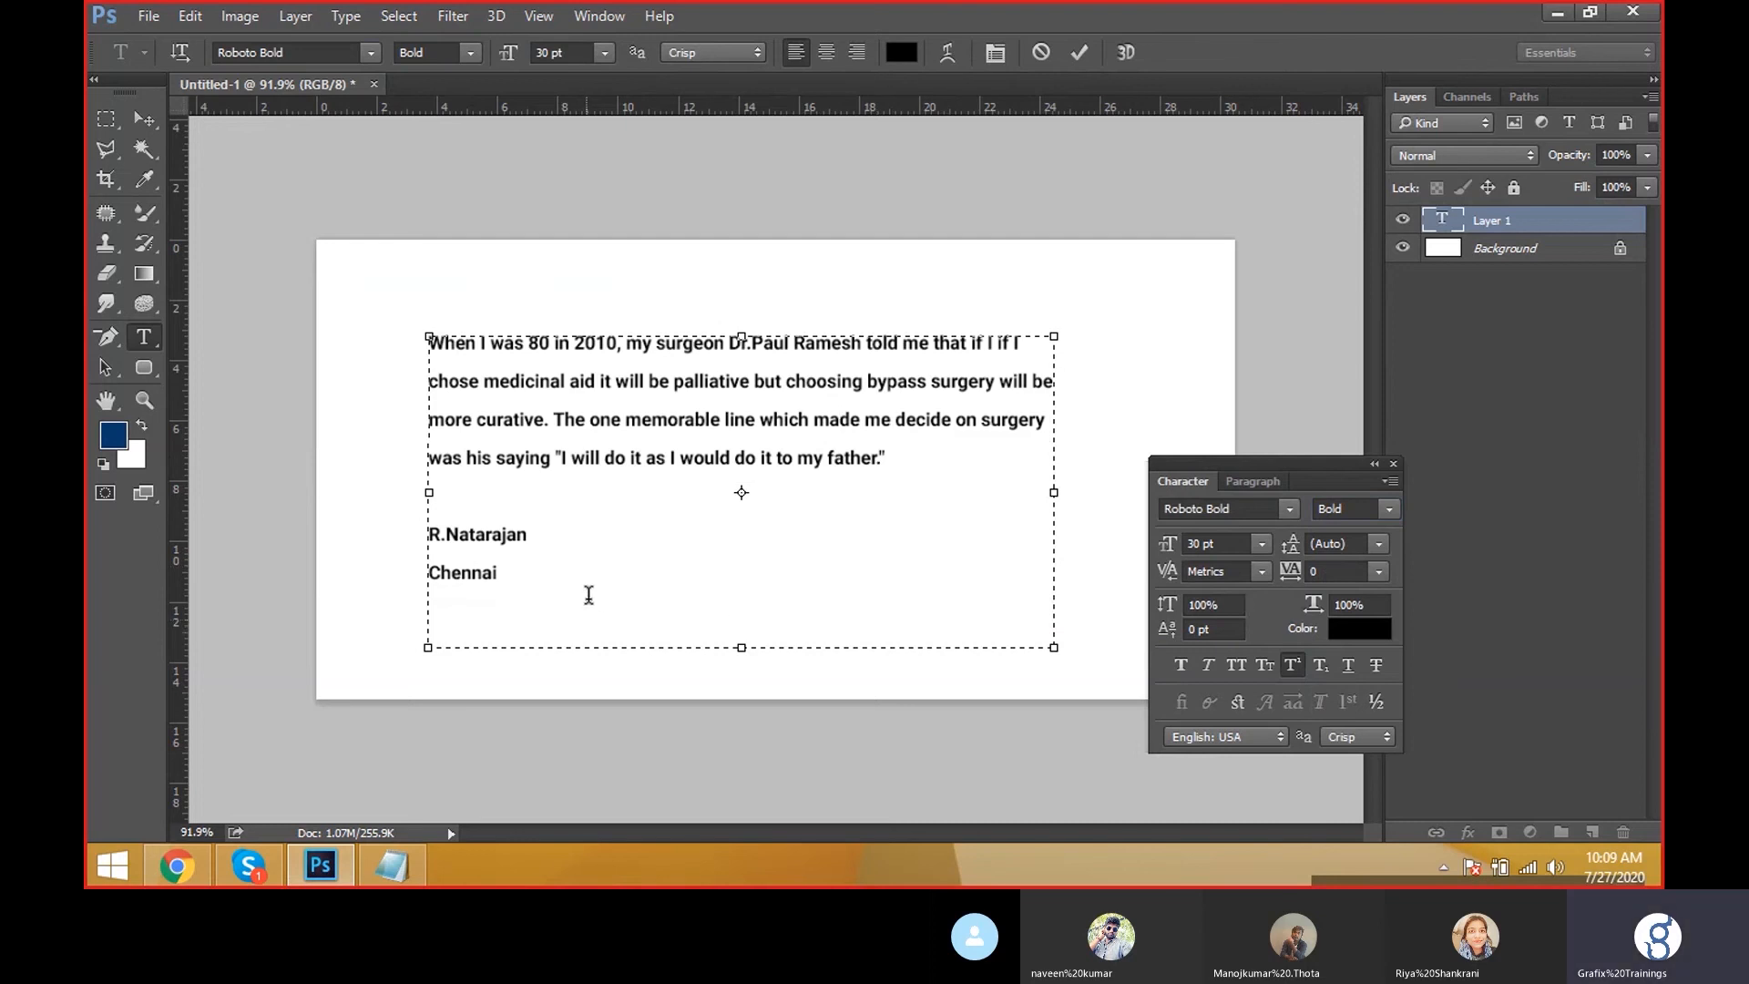
left_click_drag(609, 595, 483, 344)
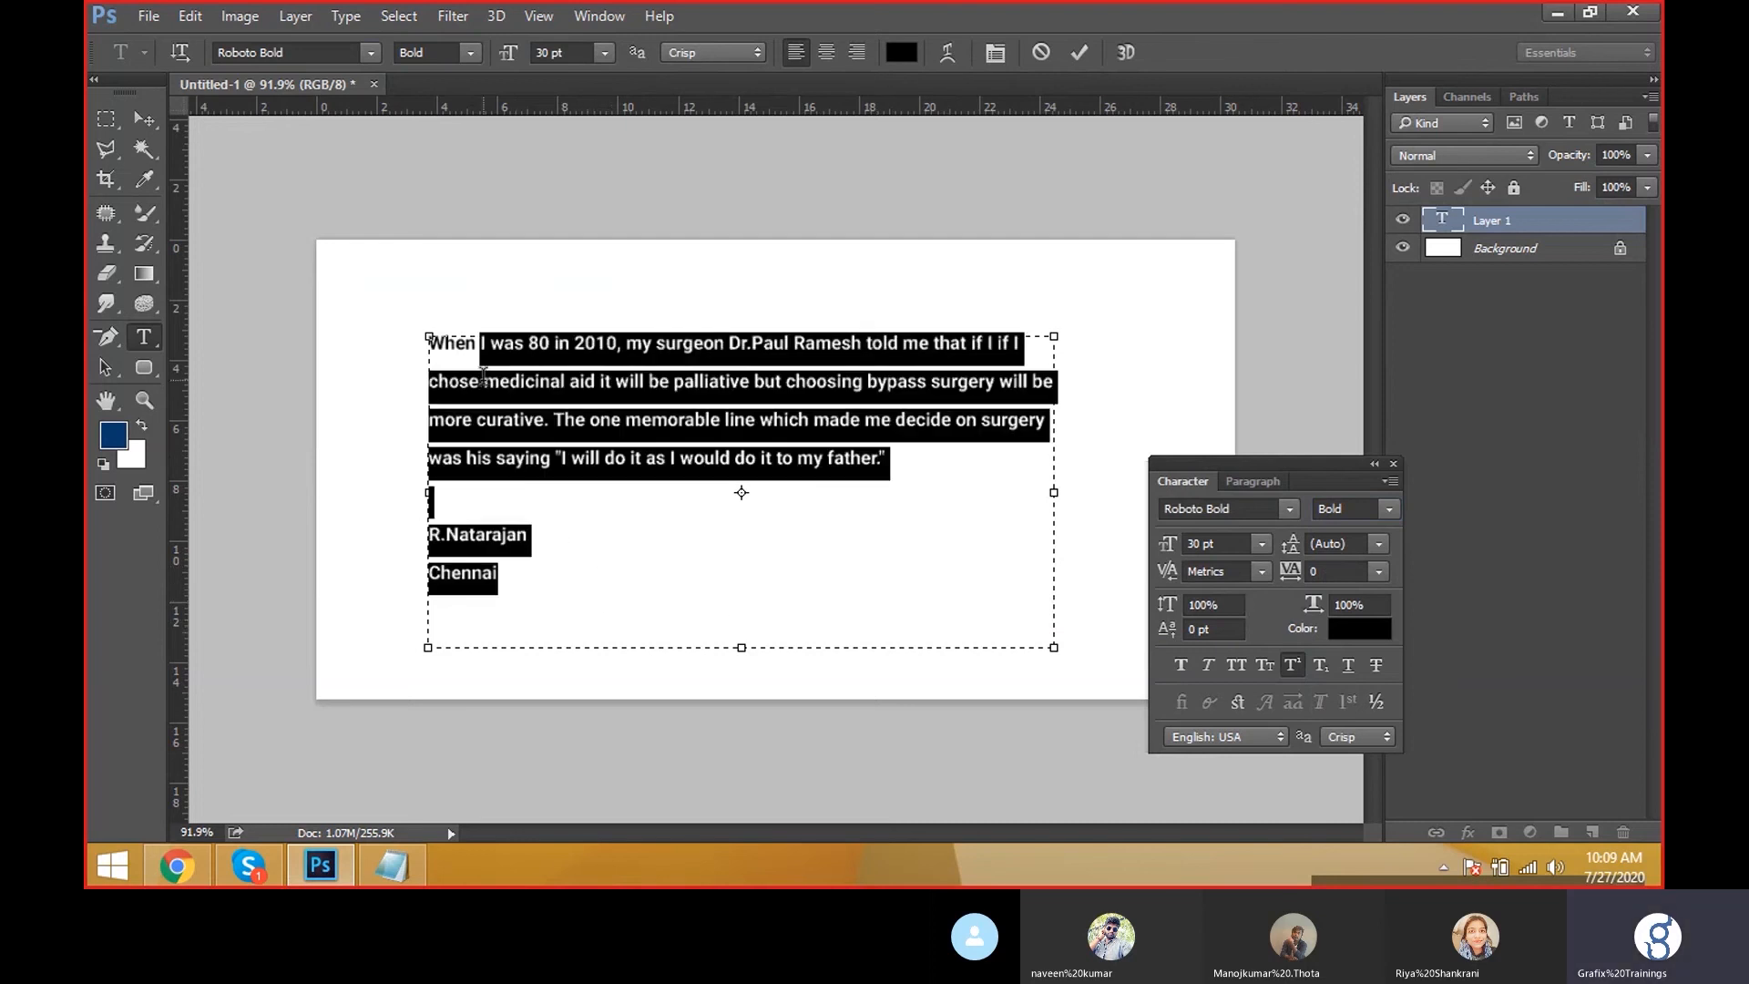
left_click(525, 483)
left_click(532, 572)
key("ctrl+a")
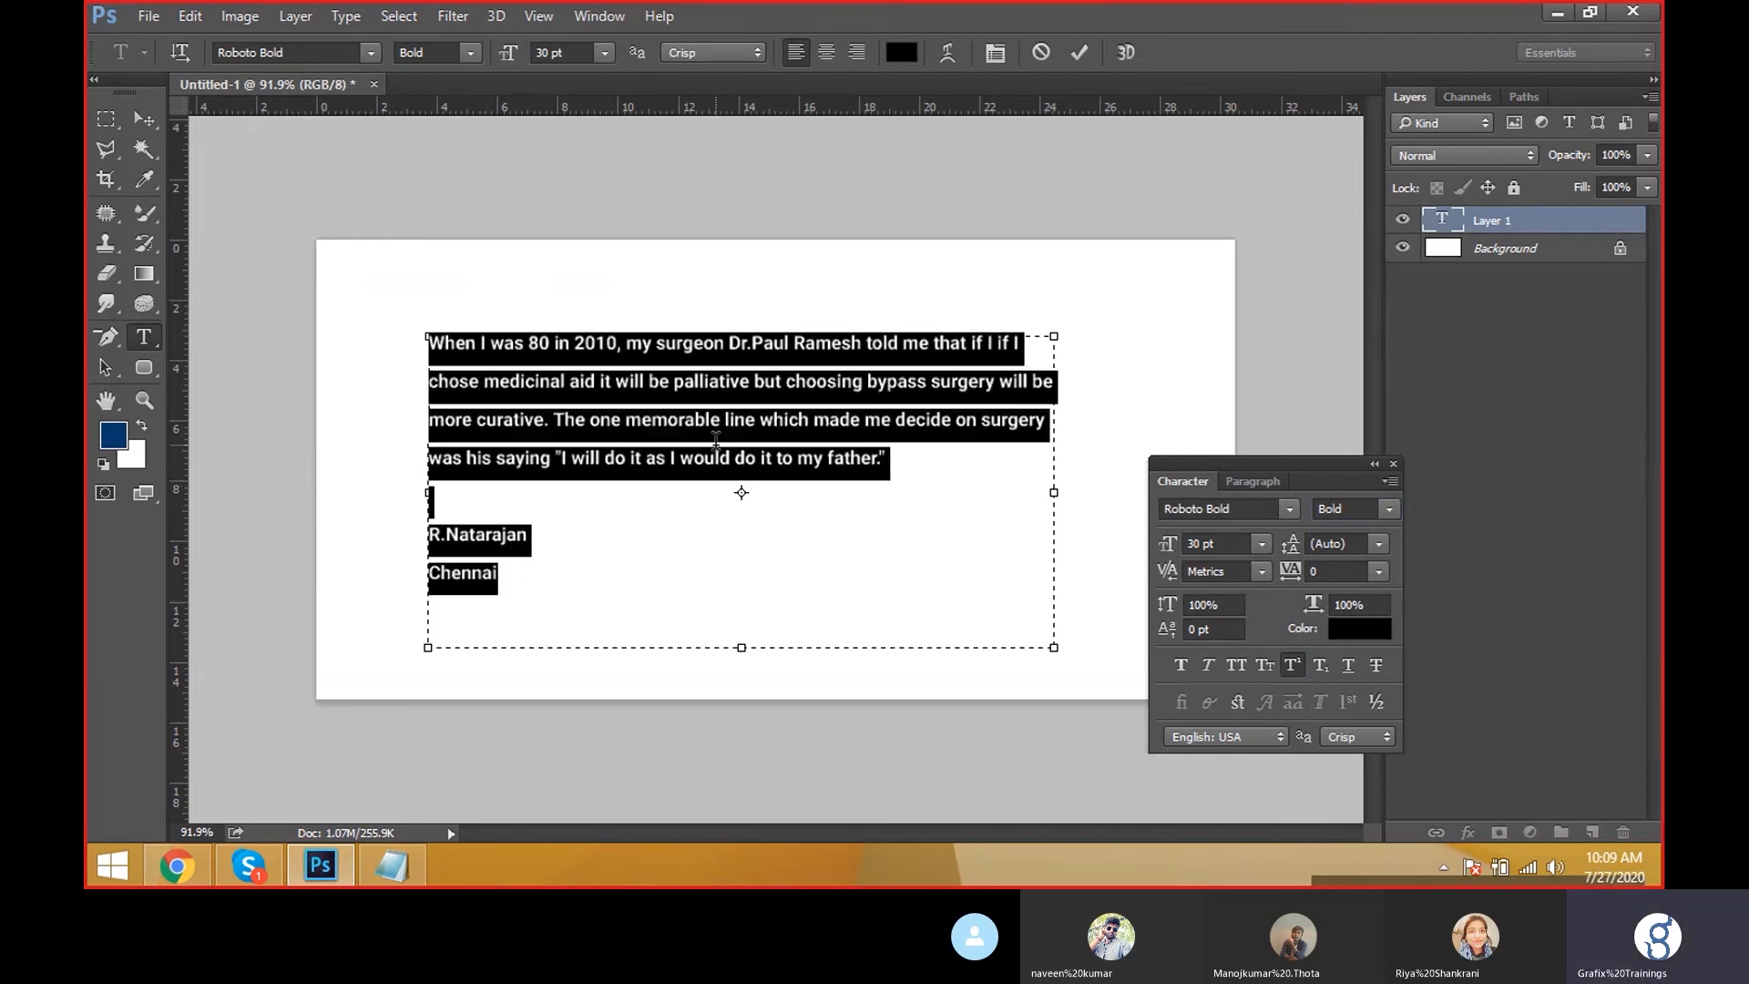
key("ctrl+Return")
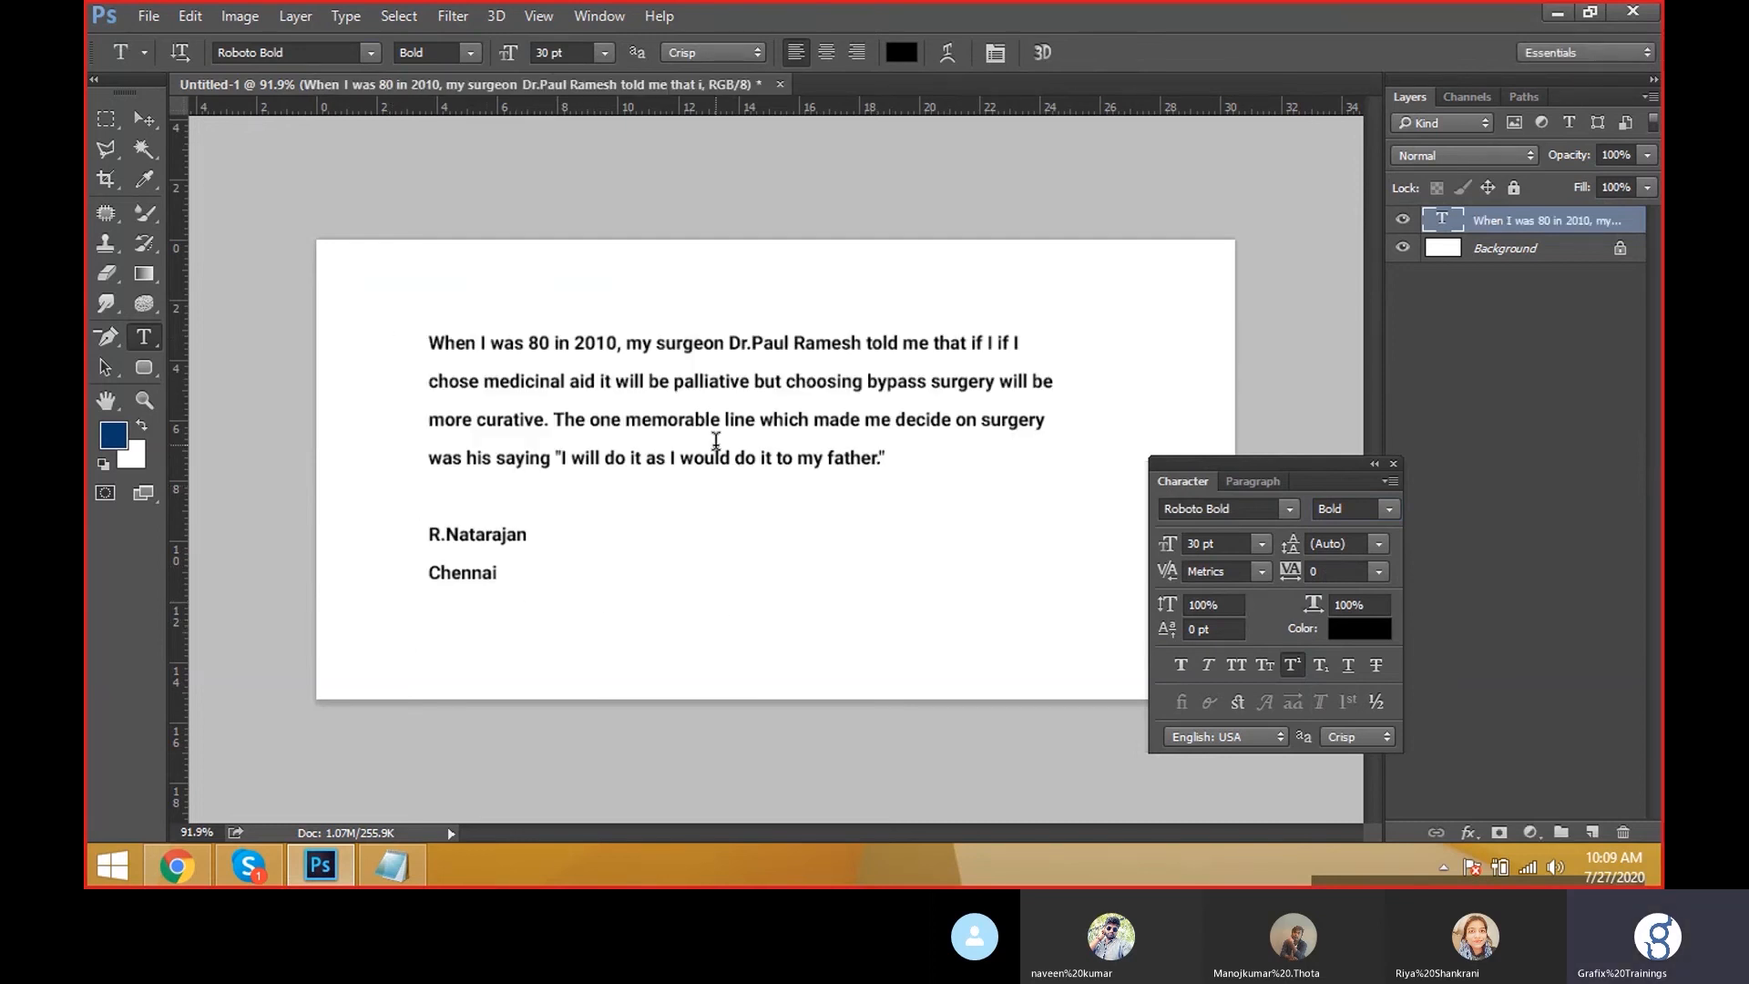
Try center and right paragraph alignment on the testimonial text, and restore left alignment.
left_click(1238, 487)
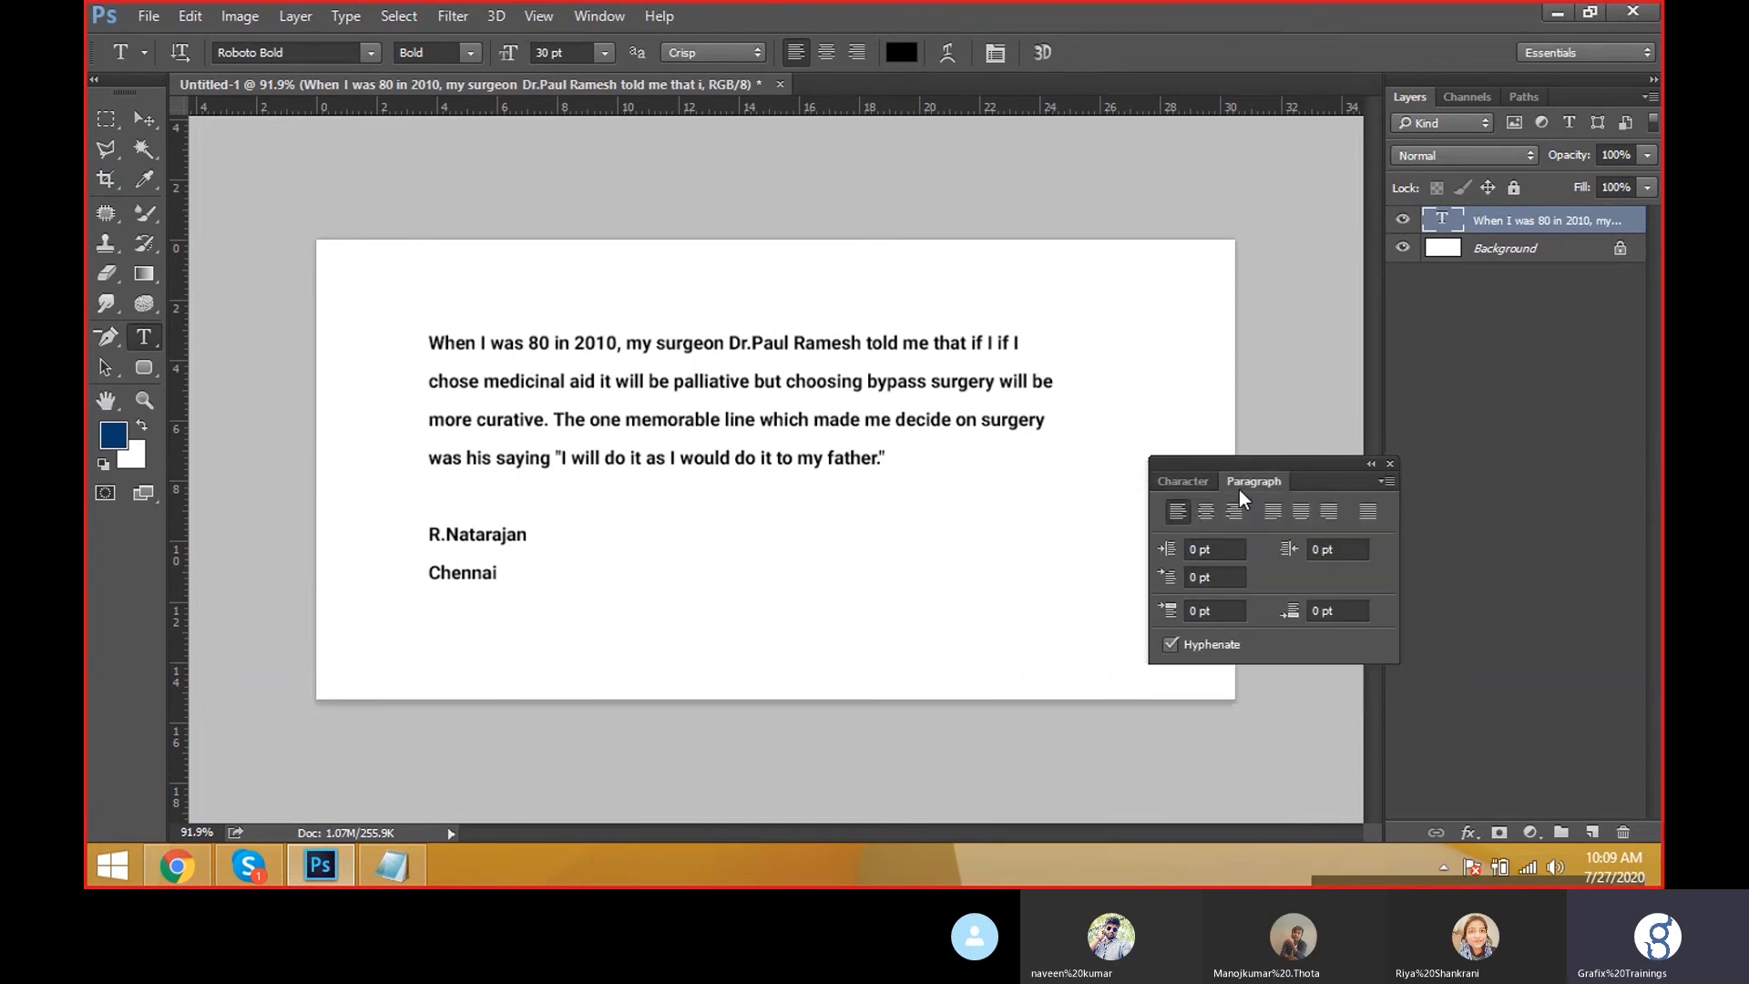
left_click(564, 374)
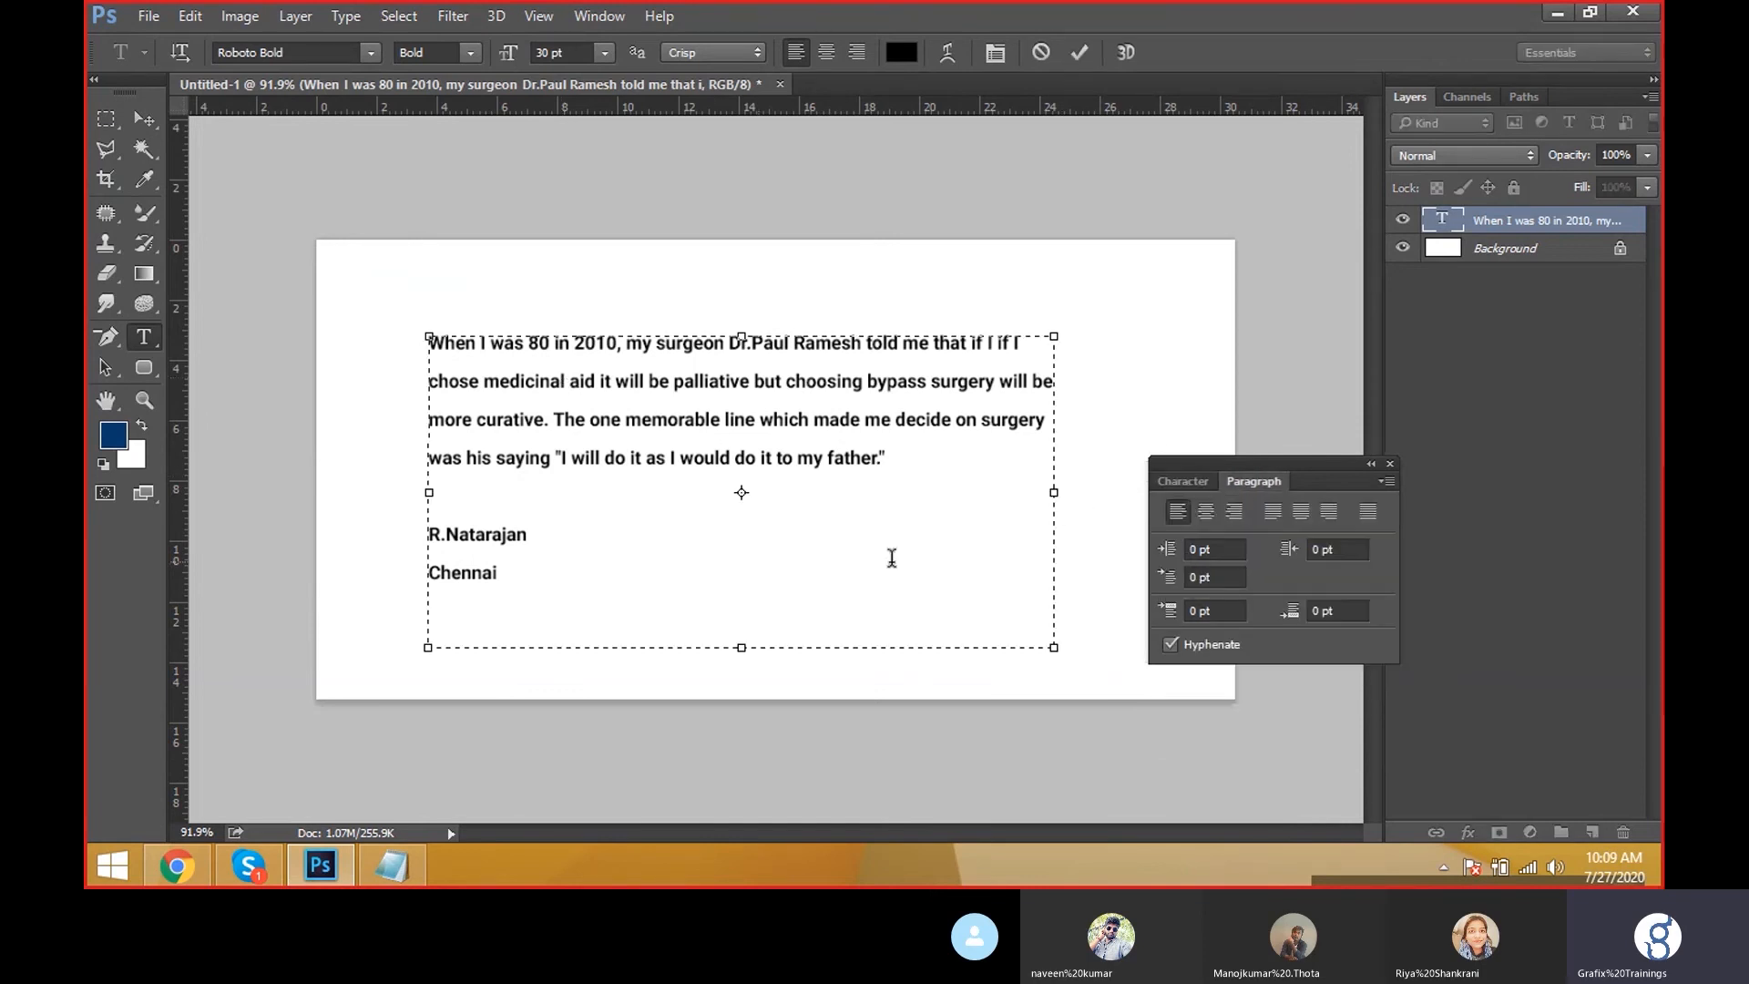
left_click(1213, 516)
left_click(1233, 516)
left_click(1176, 510)
Copy the testimonial's main paragraph and paste a duplicate directly after its closing quotation mark.
left_click_drag(1015, 461, 325, 337)
key("ctrl+c")
left_click(905, 471)
key("ctrl+v")
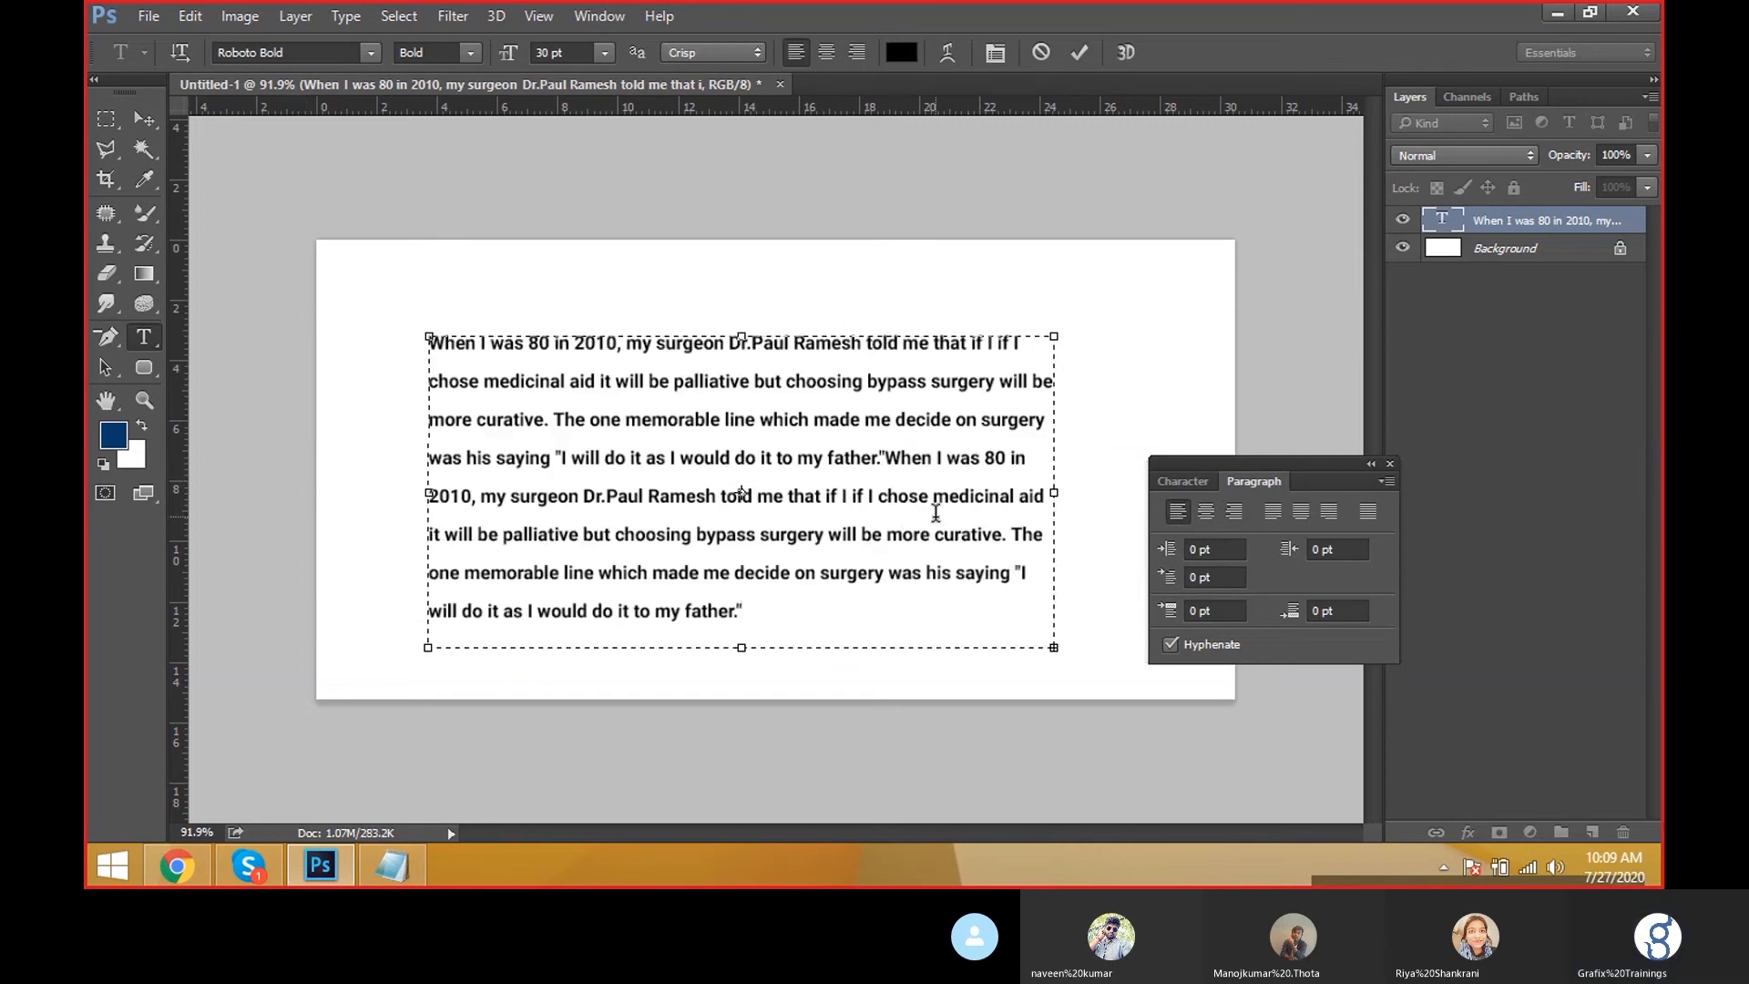
Commit the text edit and move the testimonial text block slightly up on the canvas.
key("ctrl+Return")
key("v")
left_click_drag(861, 523, 855, 475)
Extend the text box down to the canvas's lower edge, to a height of about 13.64 cm.
key("t")
left_click(806, 479)
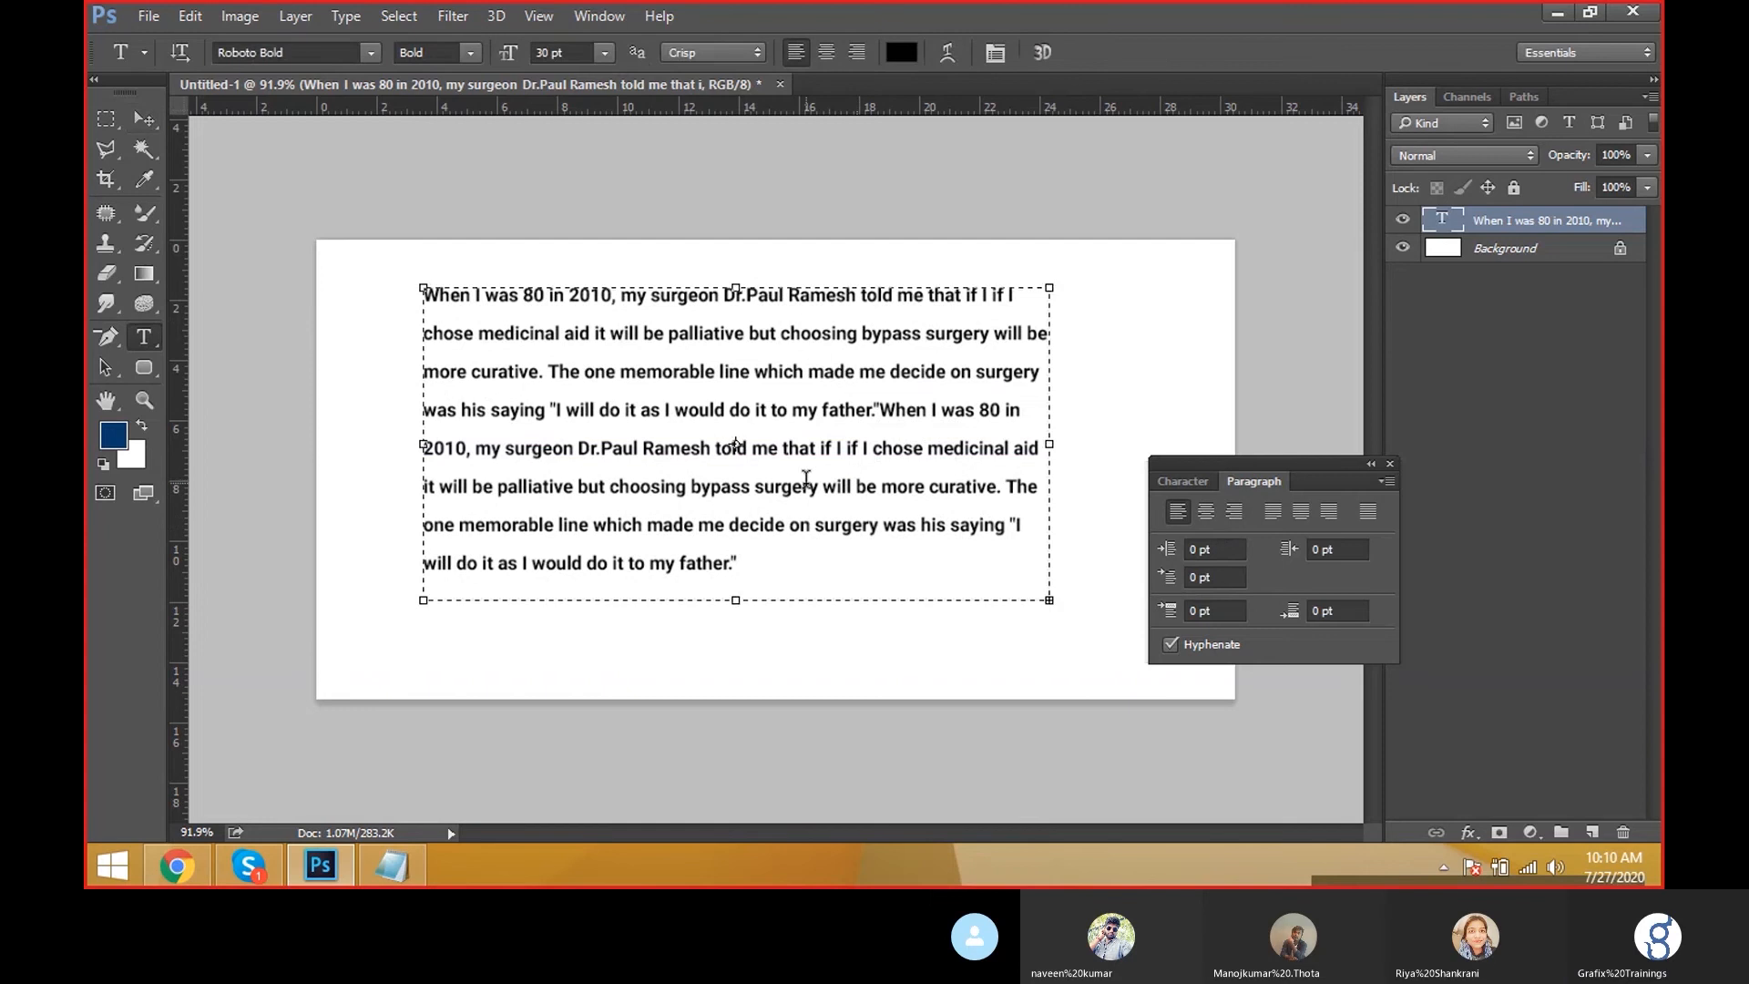
left_click_drag(736, 603, 736, 713)
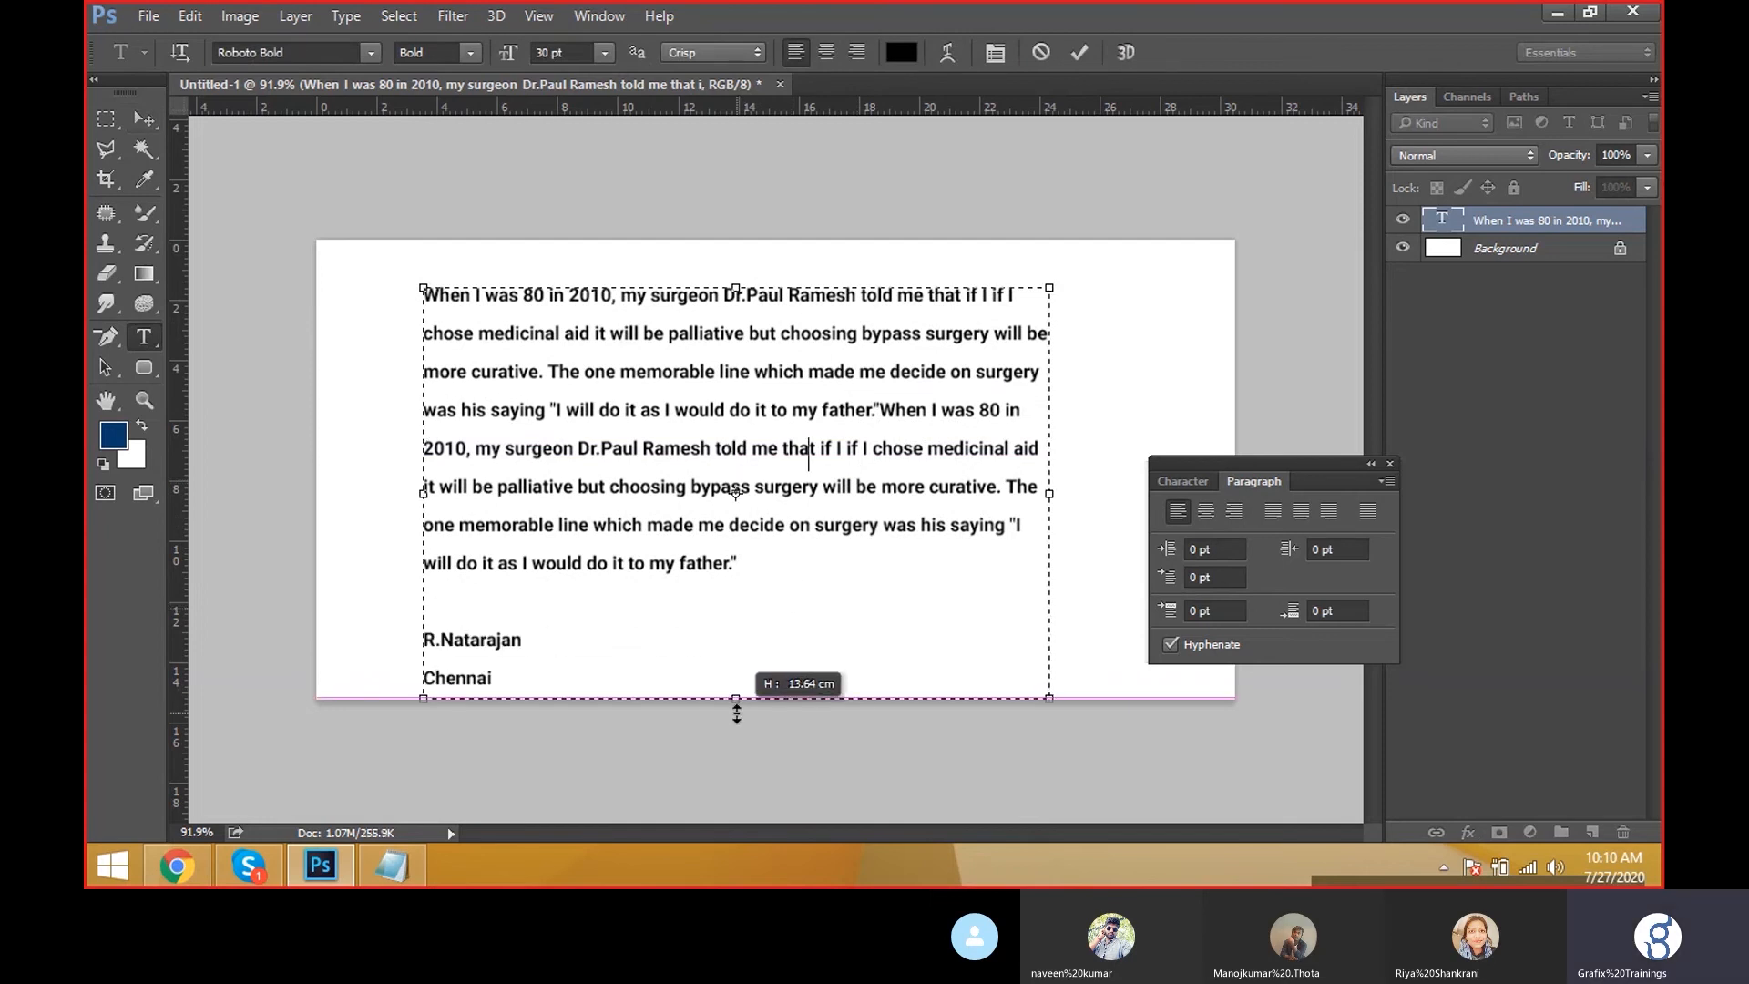
left_click(736, 657)
key("ctrl+a")
left_click(1184, 481)
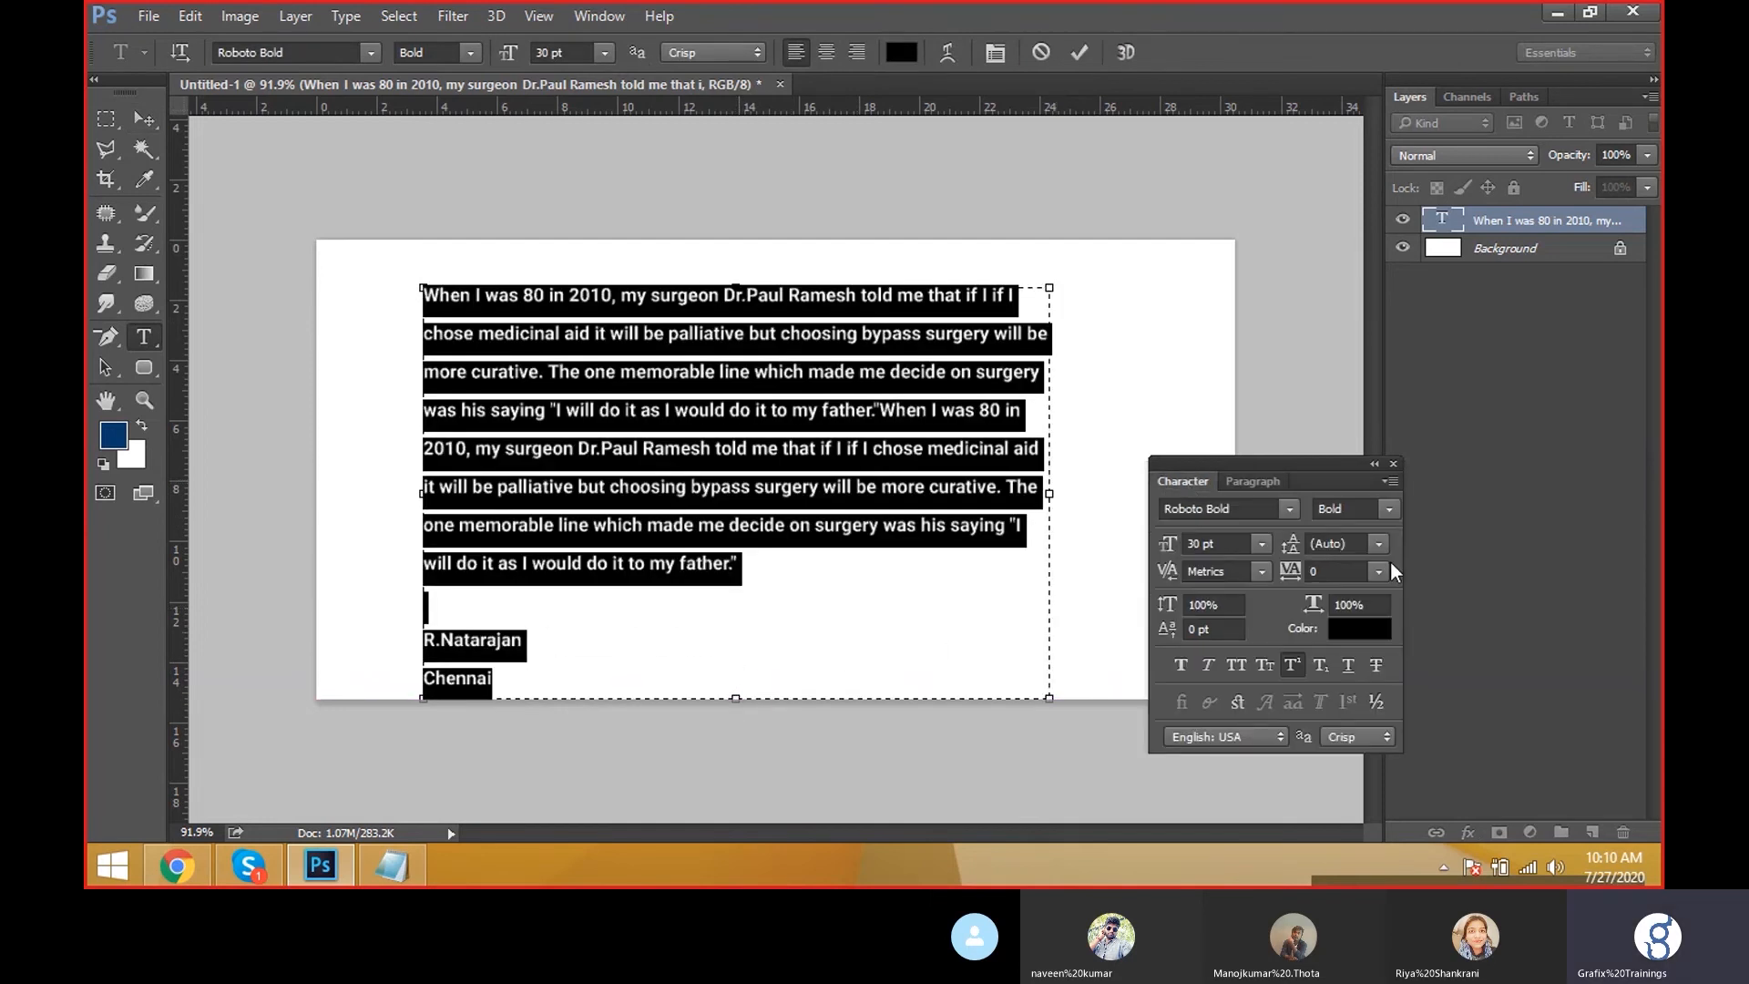
left_click(1381, 572)
left_click(1354, 367)
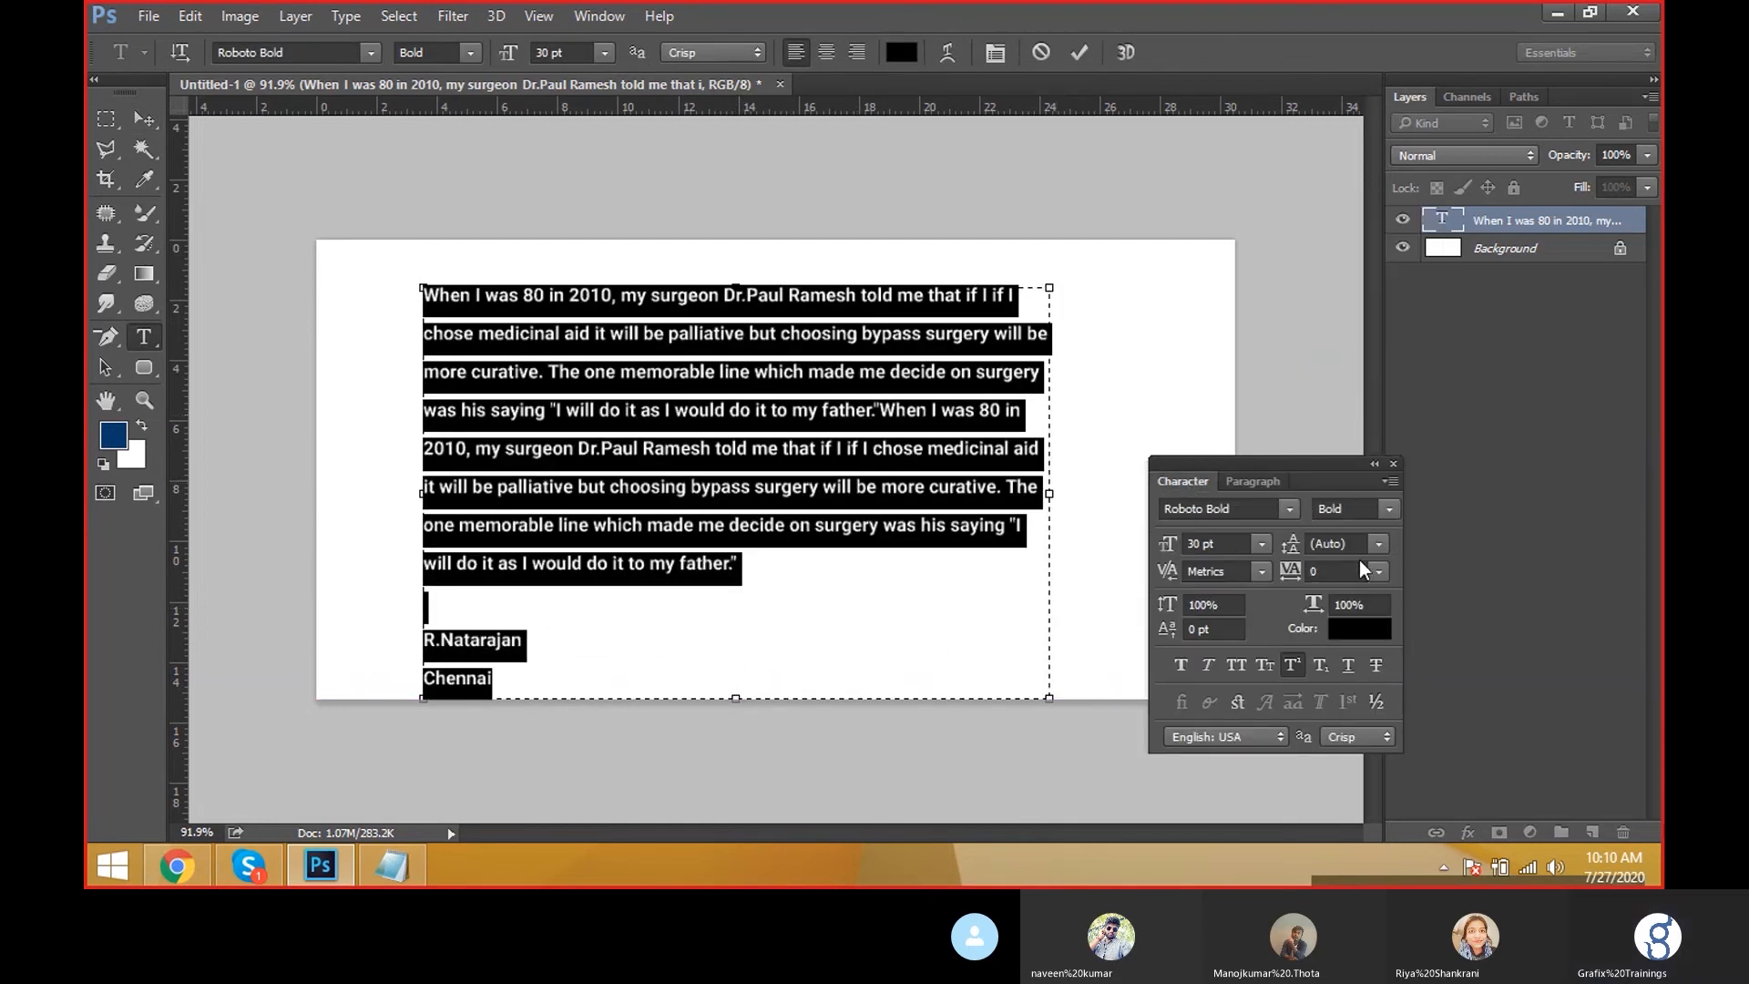
left_click(1365, 544)
left_click(1342, 164)
left_click(880, 448)
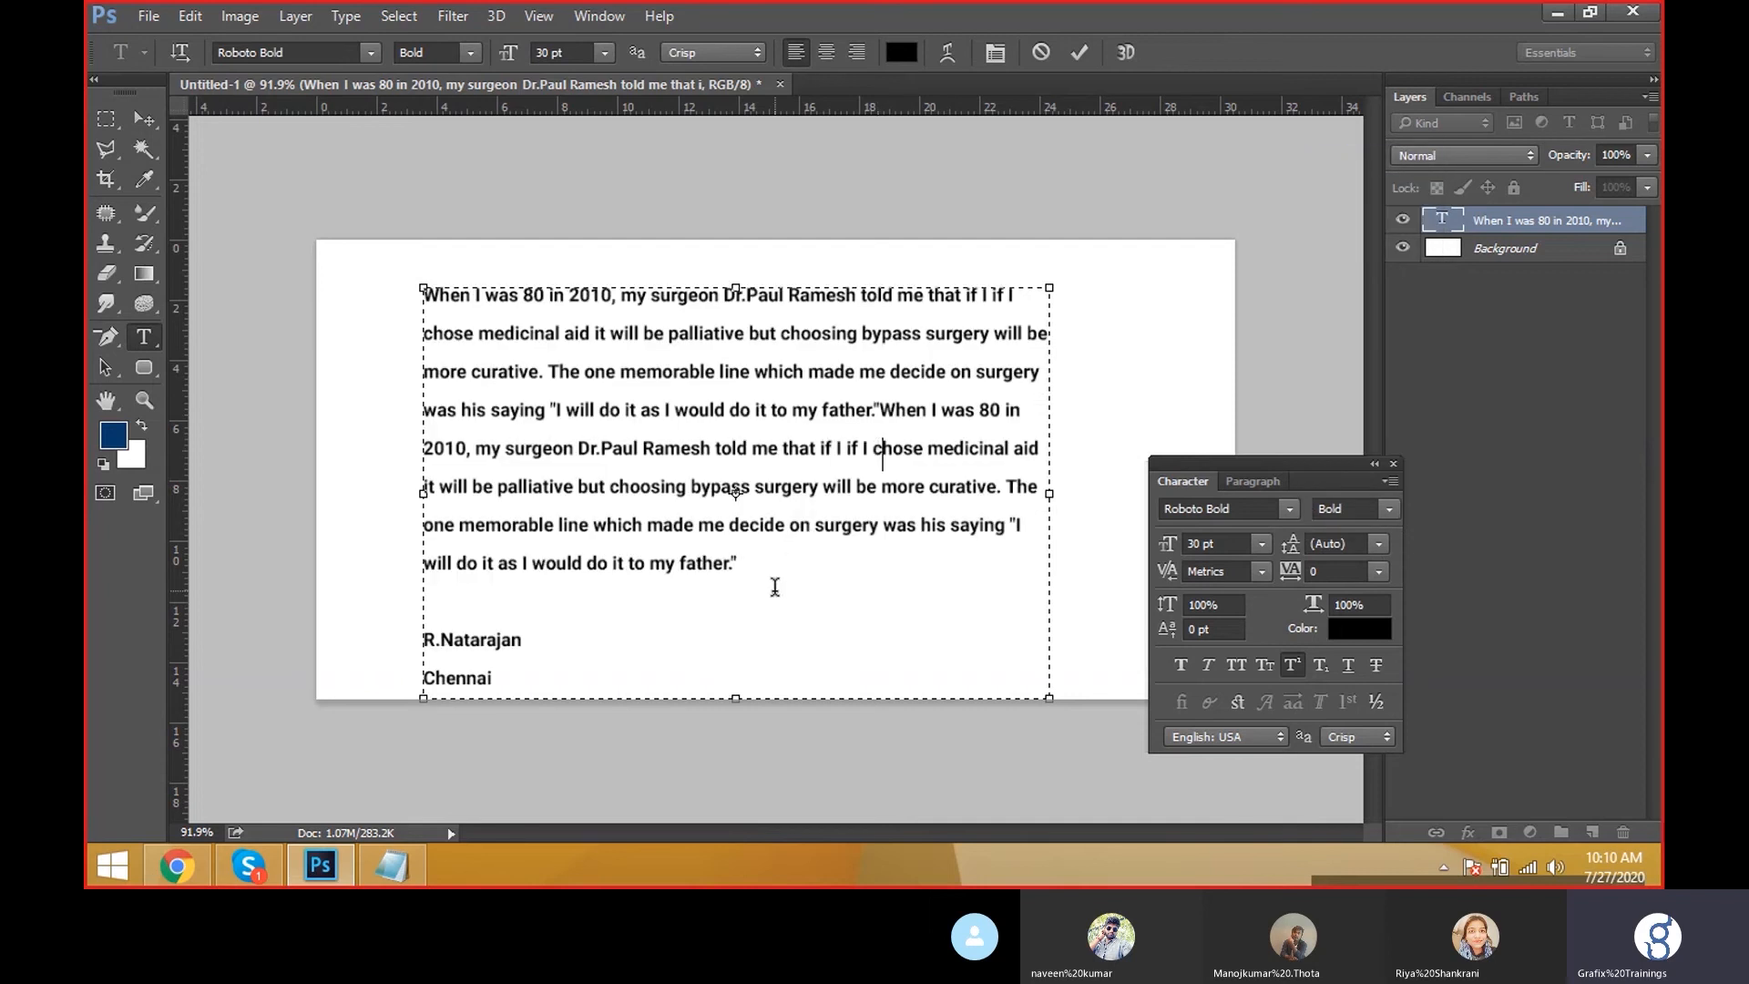
key("ctrl+a")
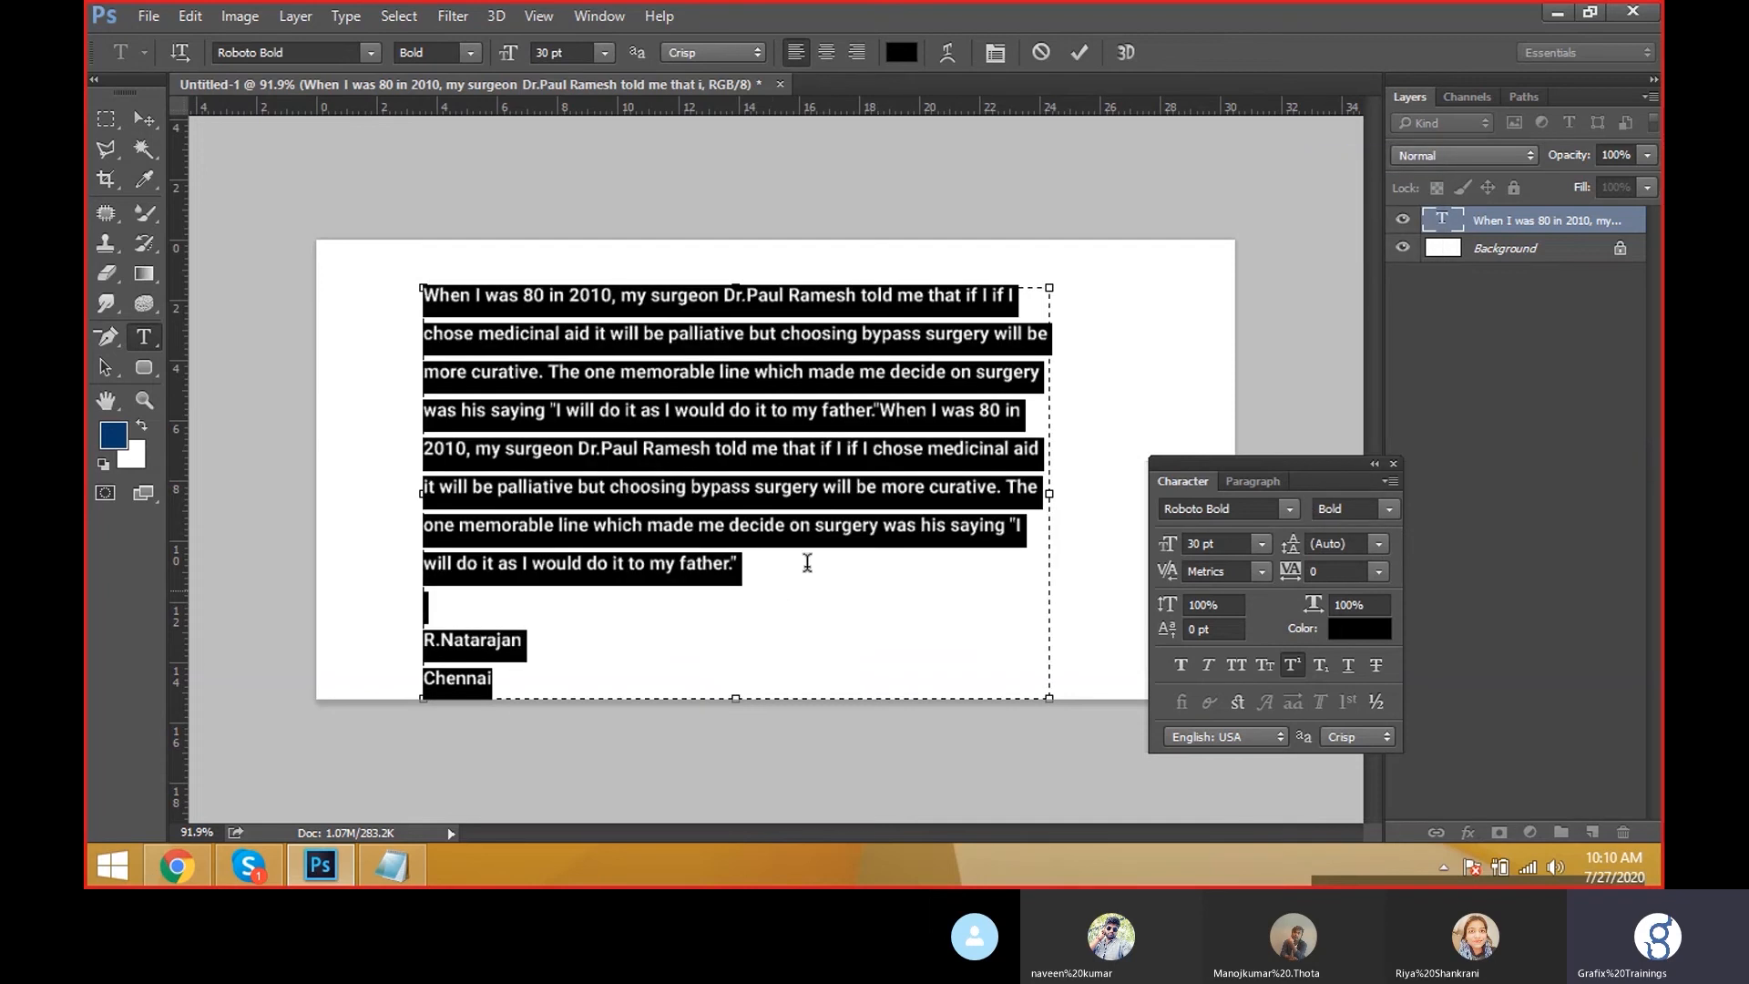
left_click(1254, 481)
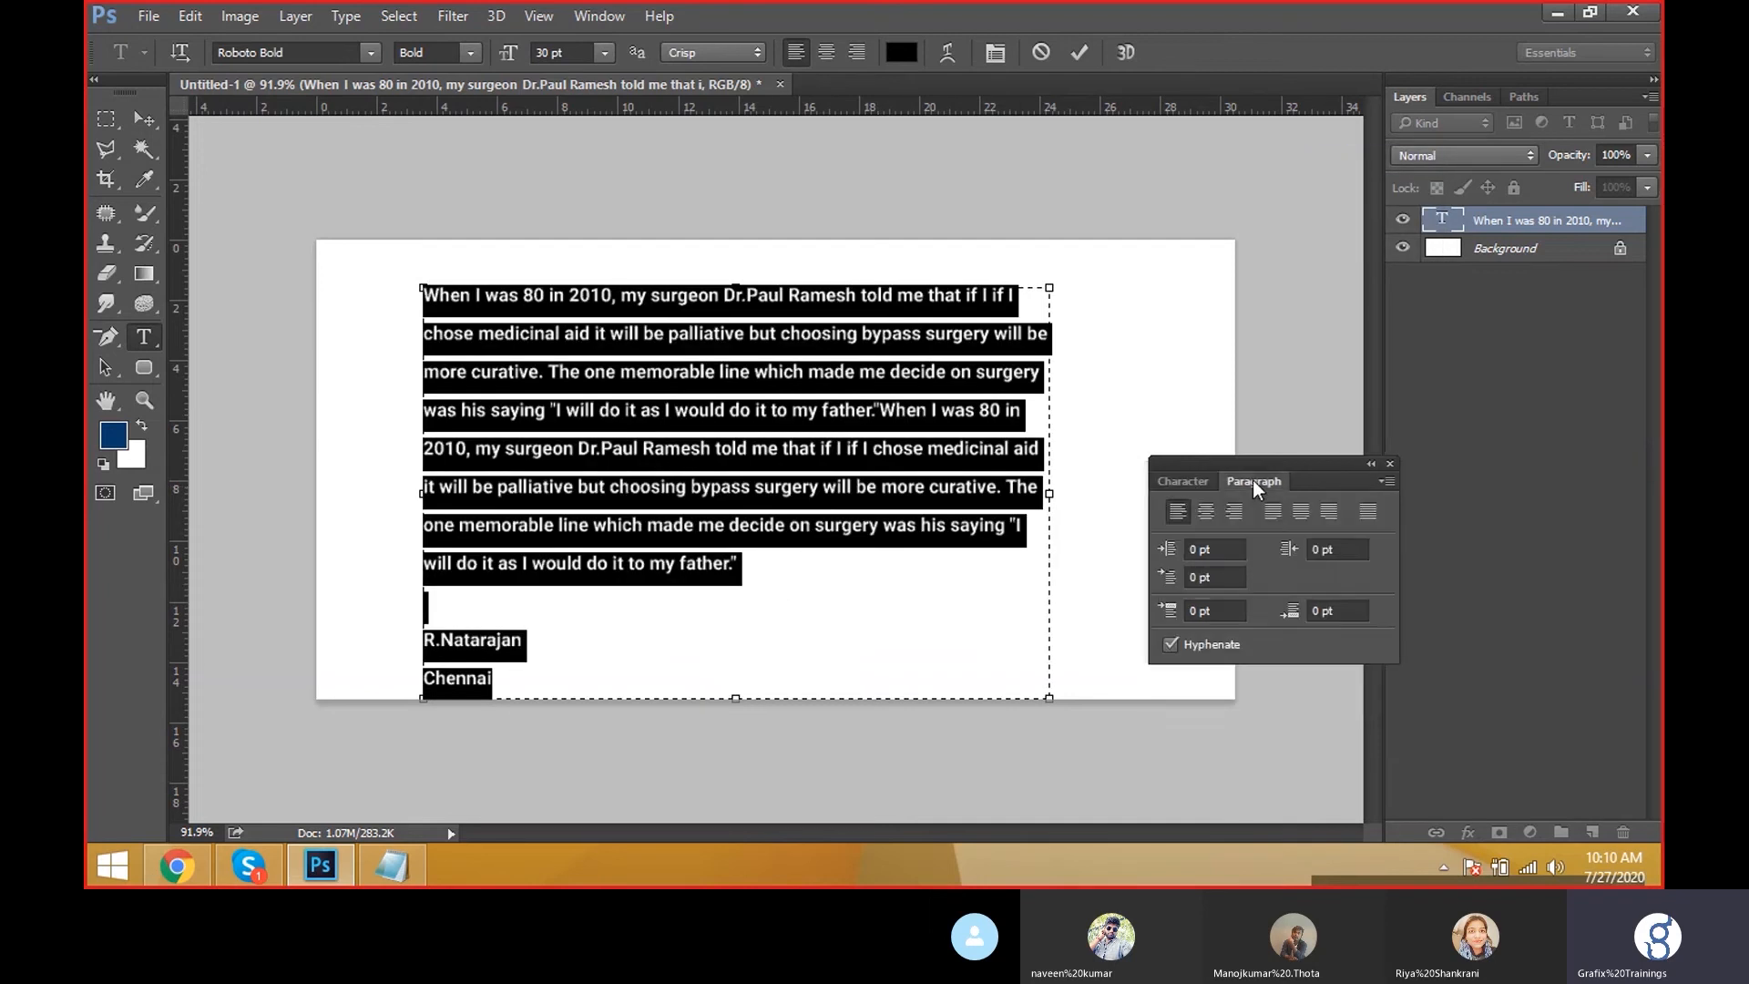
left_click(1186, 483)
Select all of the testimonial text and tighten its leading to 30.38 pt.
left_click(878, 544)
key("ctrl+a")
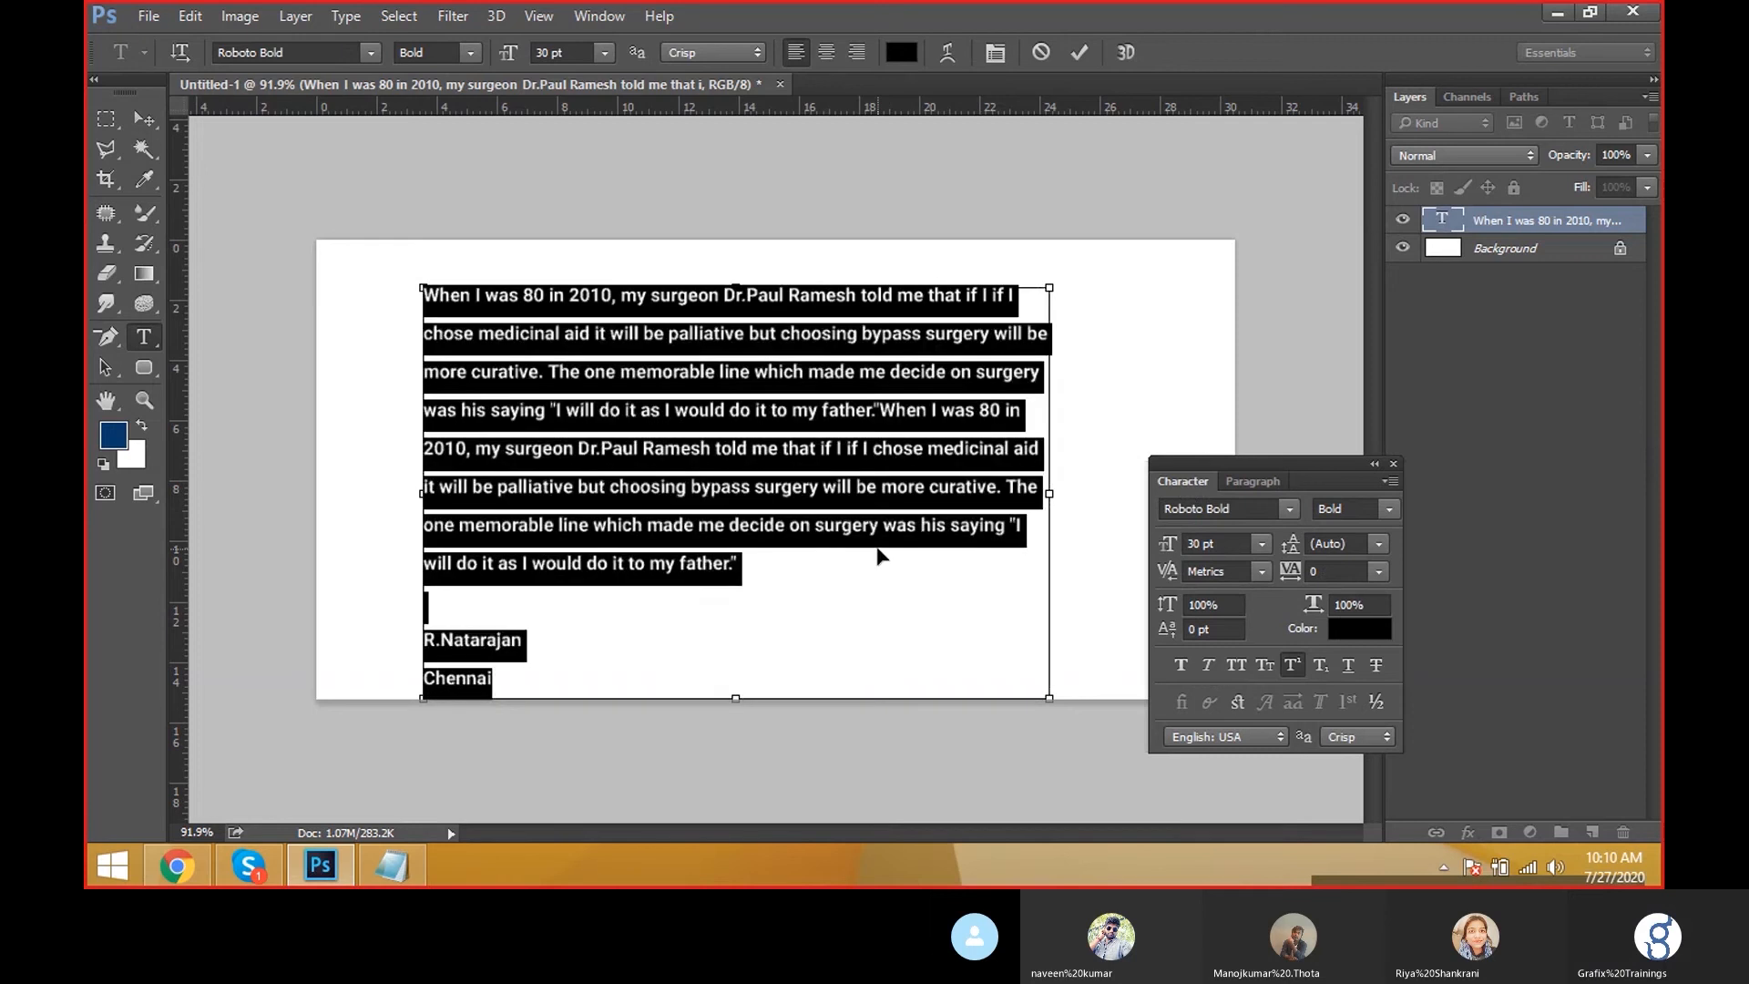
key("alt+Up")
key("alt+Up")
key("alt+Up")
key("alt+Down")
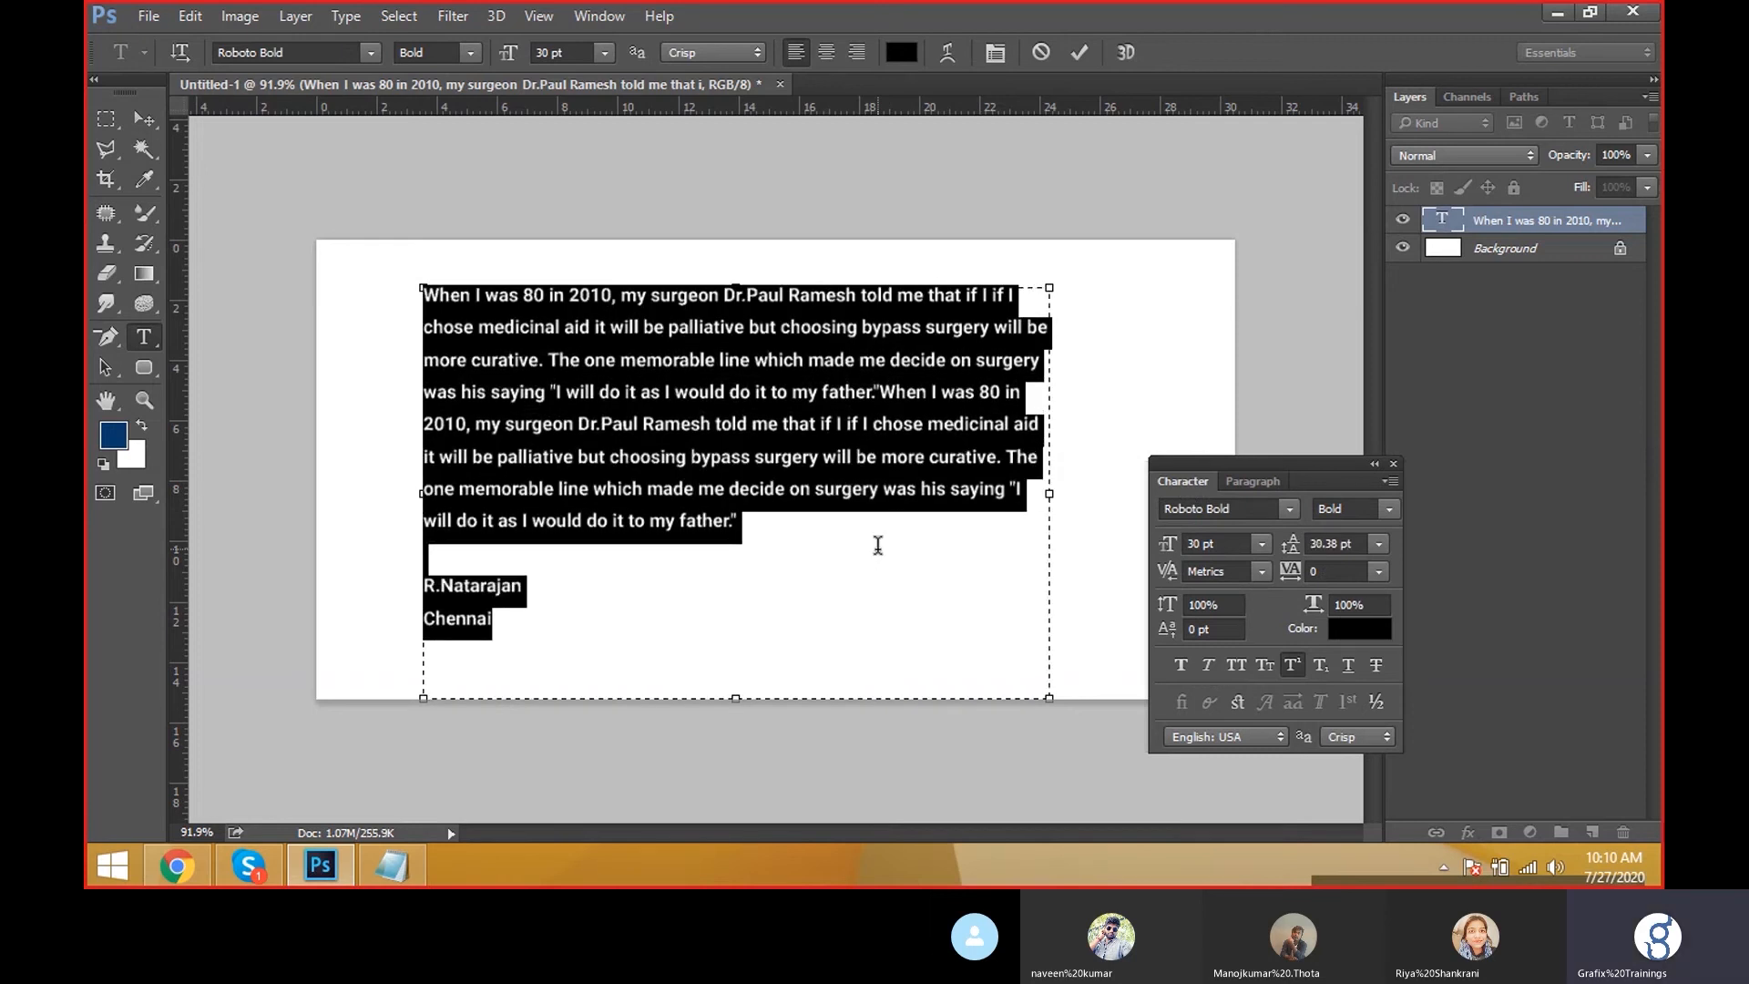
Commit the text edit and move the testimonial block down and slightly left, leaving room above it for a heading.
key("ctrl+Return")
key("v")
left_click_drag(654, 601, 625, 627)
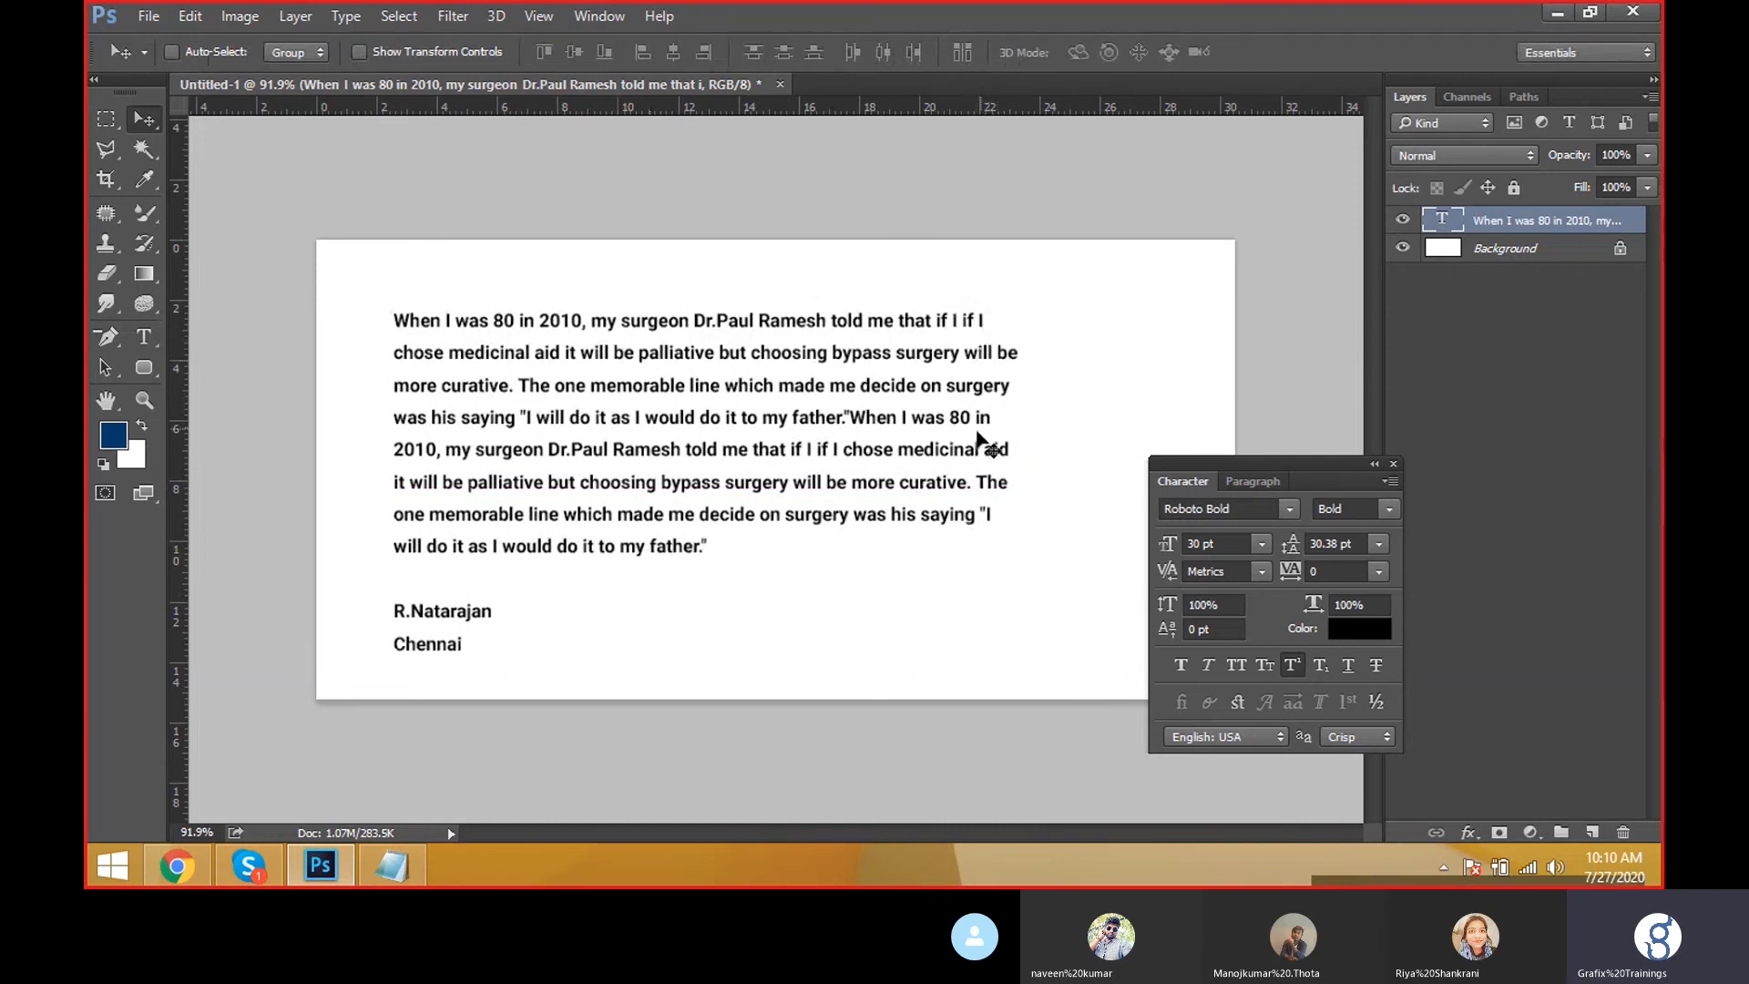
left_click_drag(916, 445, 898, 469)
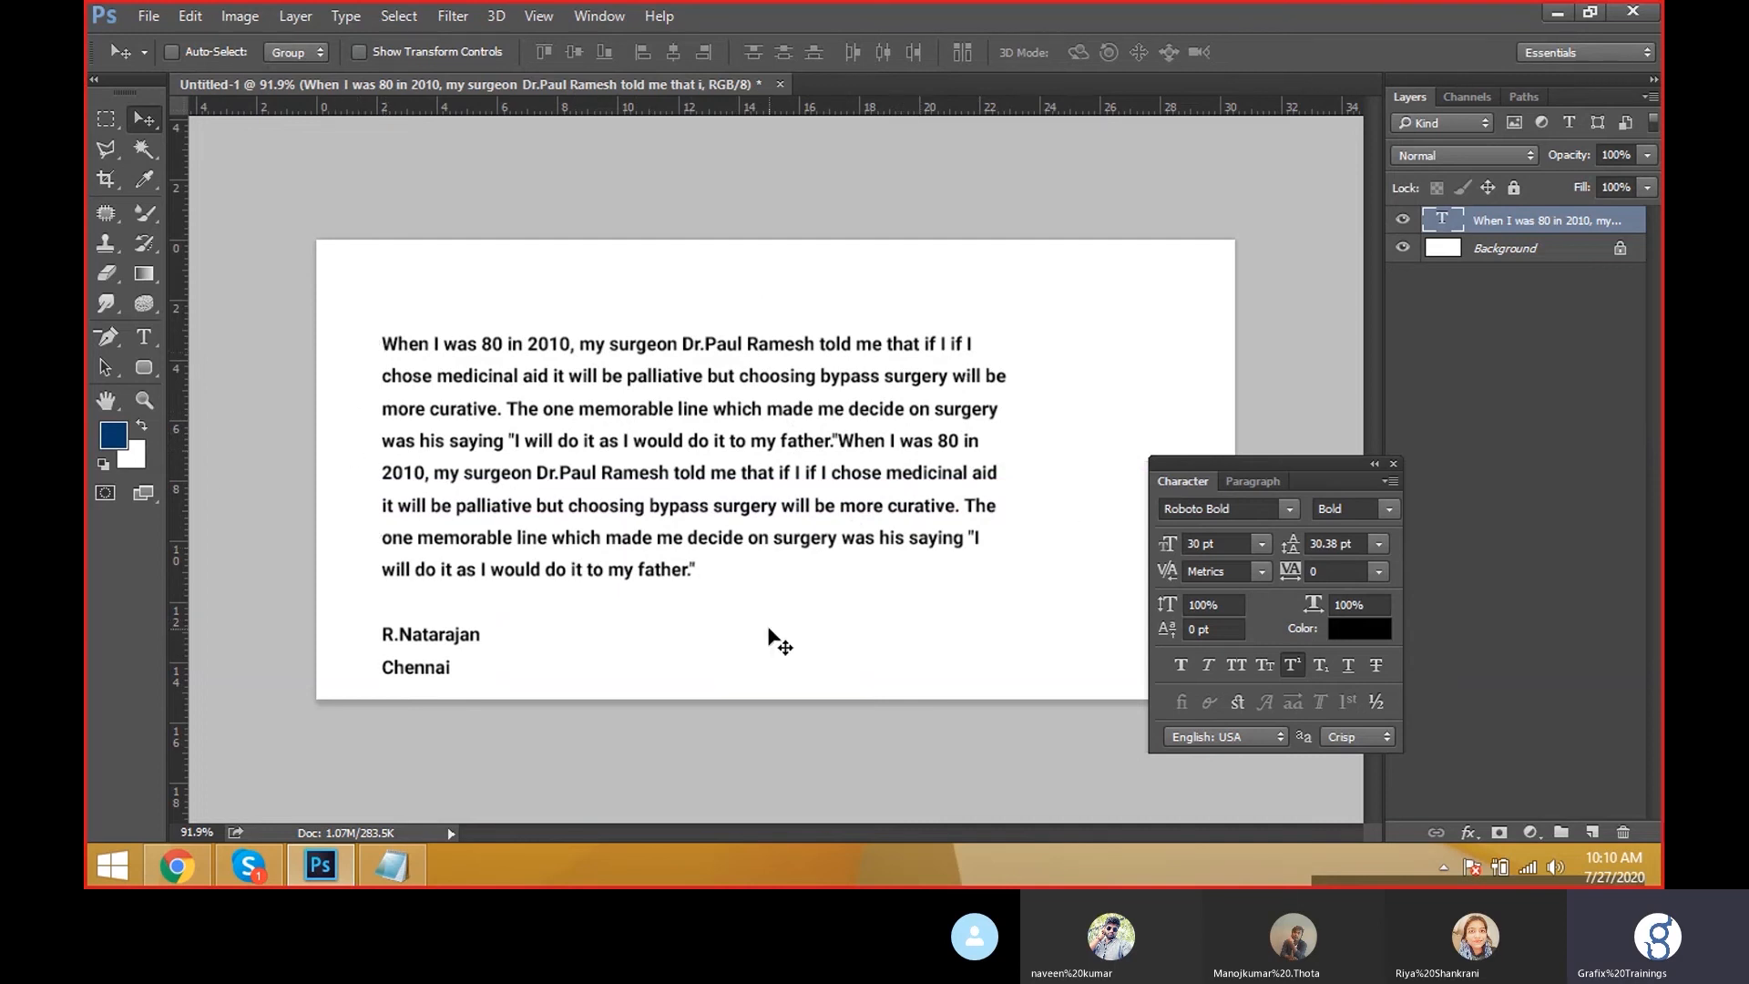
Start a new text line above the testimonial, and switch to Chrome to copy the website heading "Our patients speak".
left_click(143, 338)
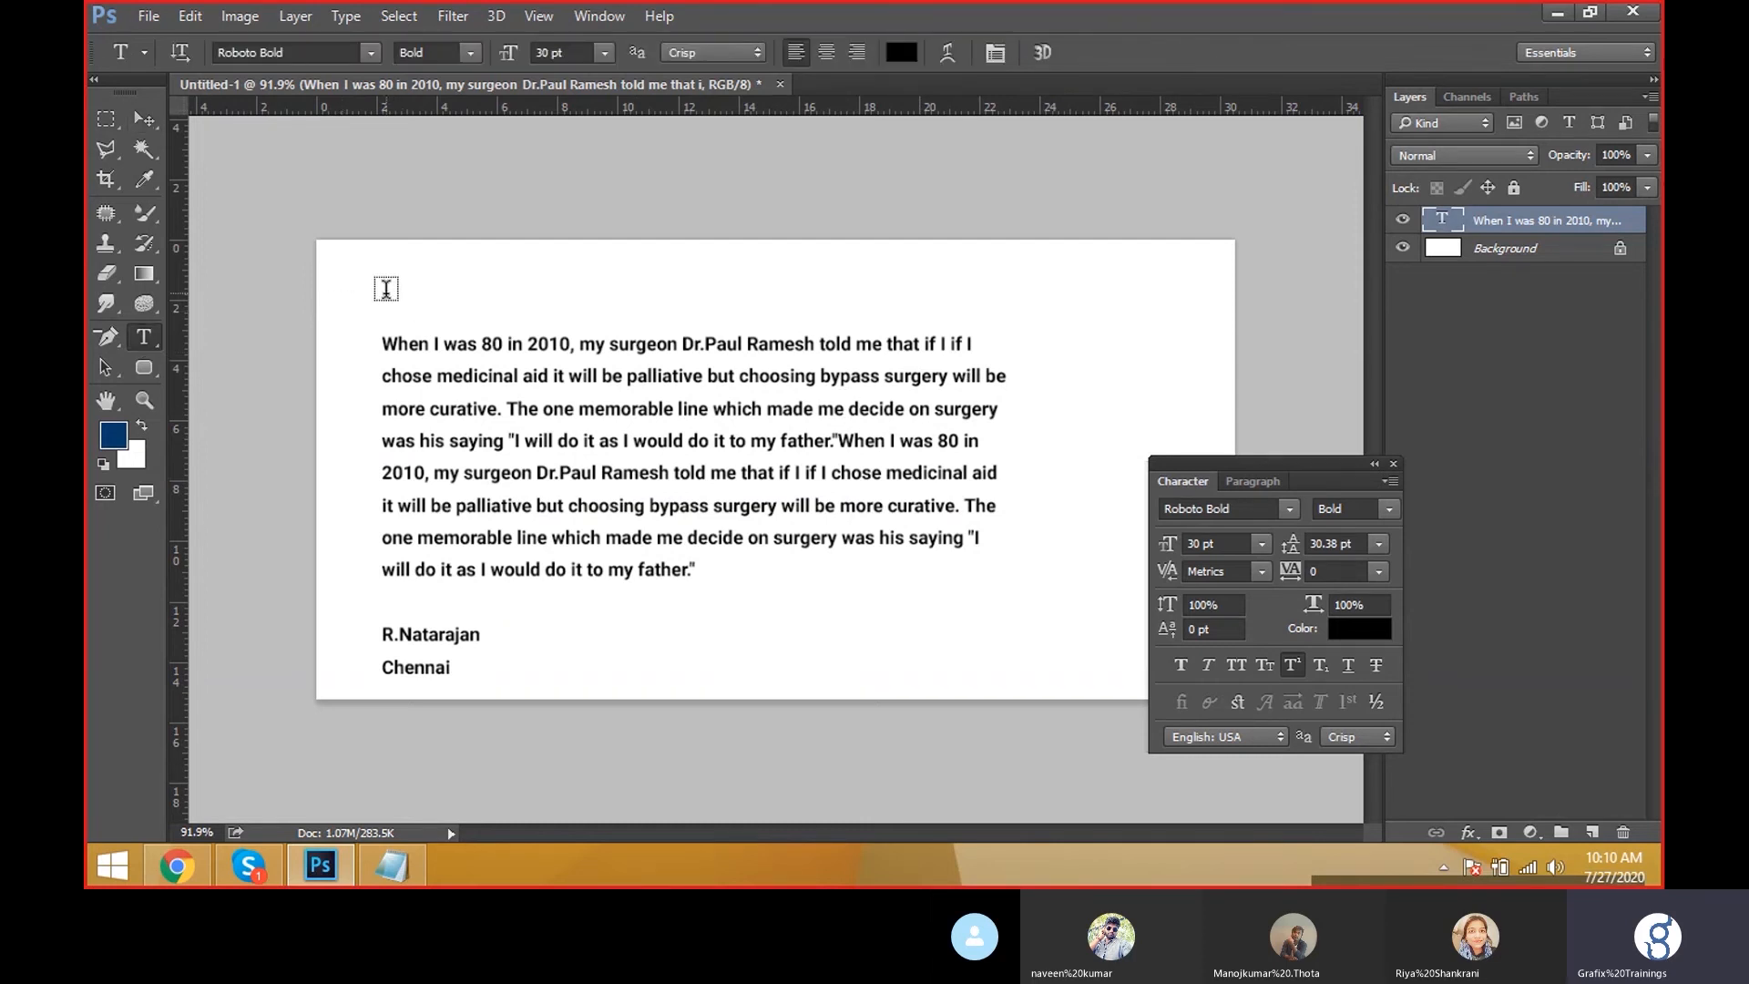
left_click(388, 295)
key("alt+Tab")
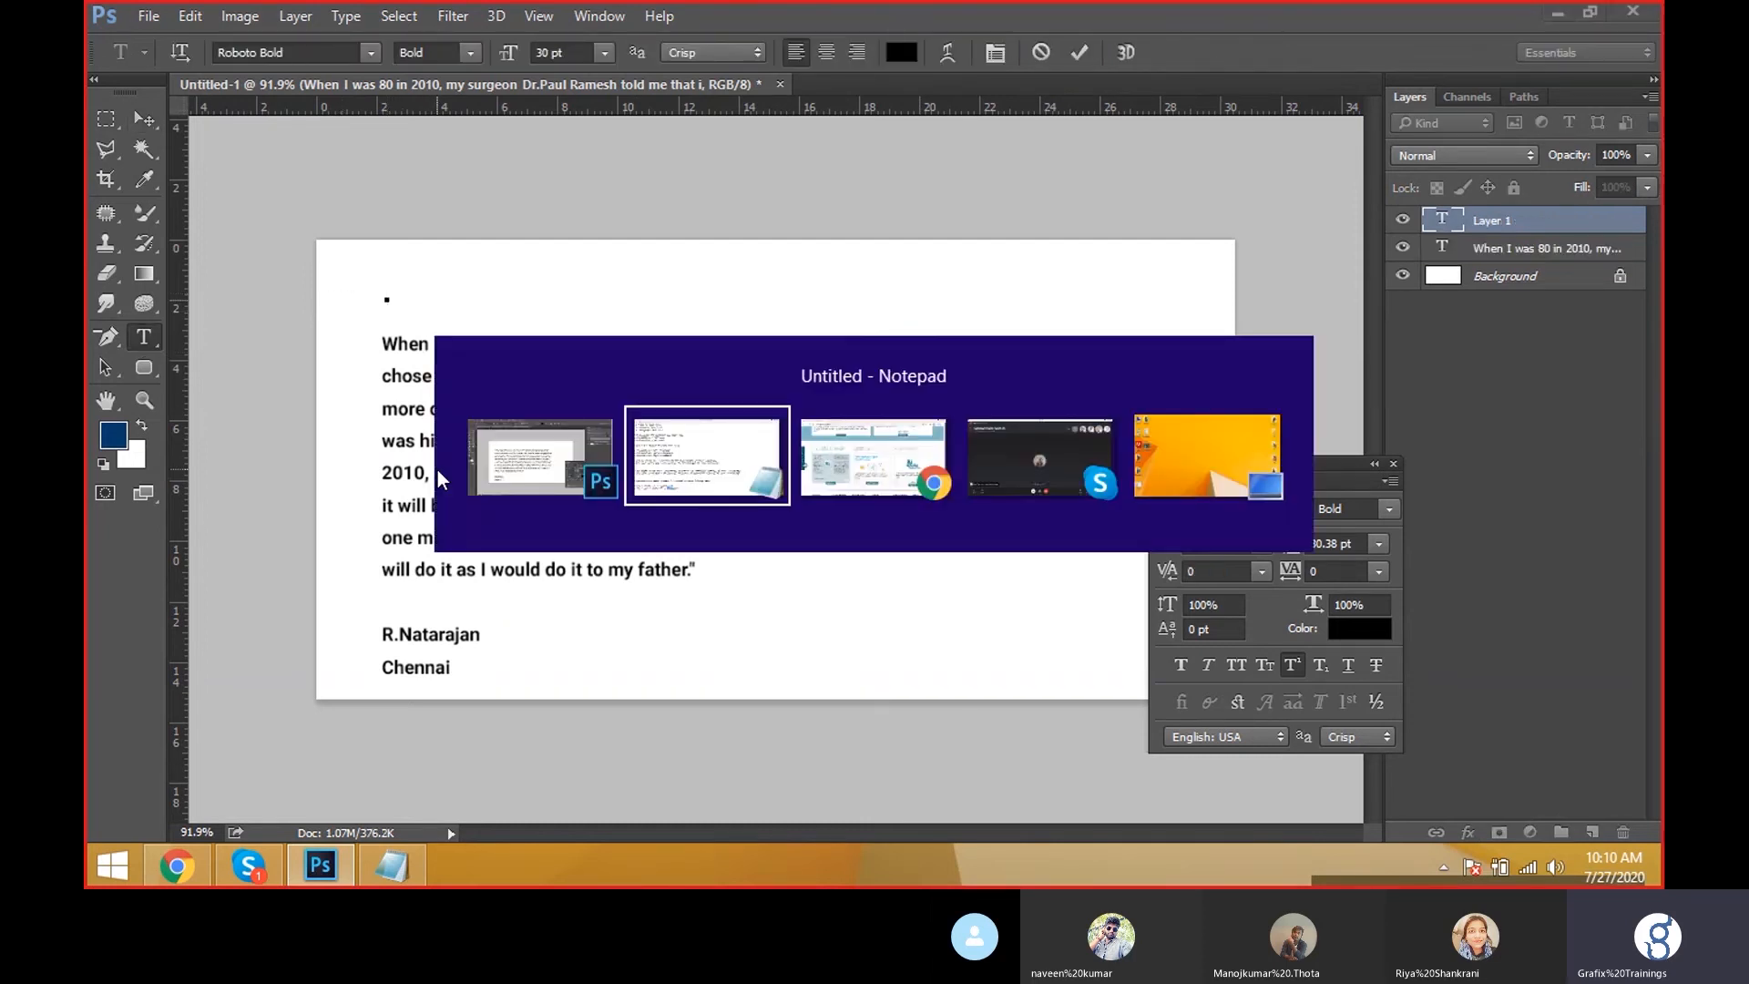
key("alt+Tab")
key("alt+Tab")
left_click_drag(213, 324, 561, 339)
Return to Photoshop, paste "Our patients speak" into the new text line and commit it.
key("alt+Tab")
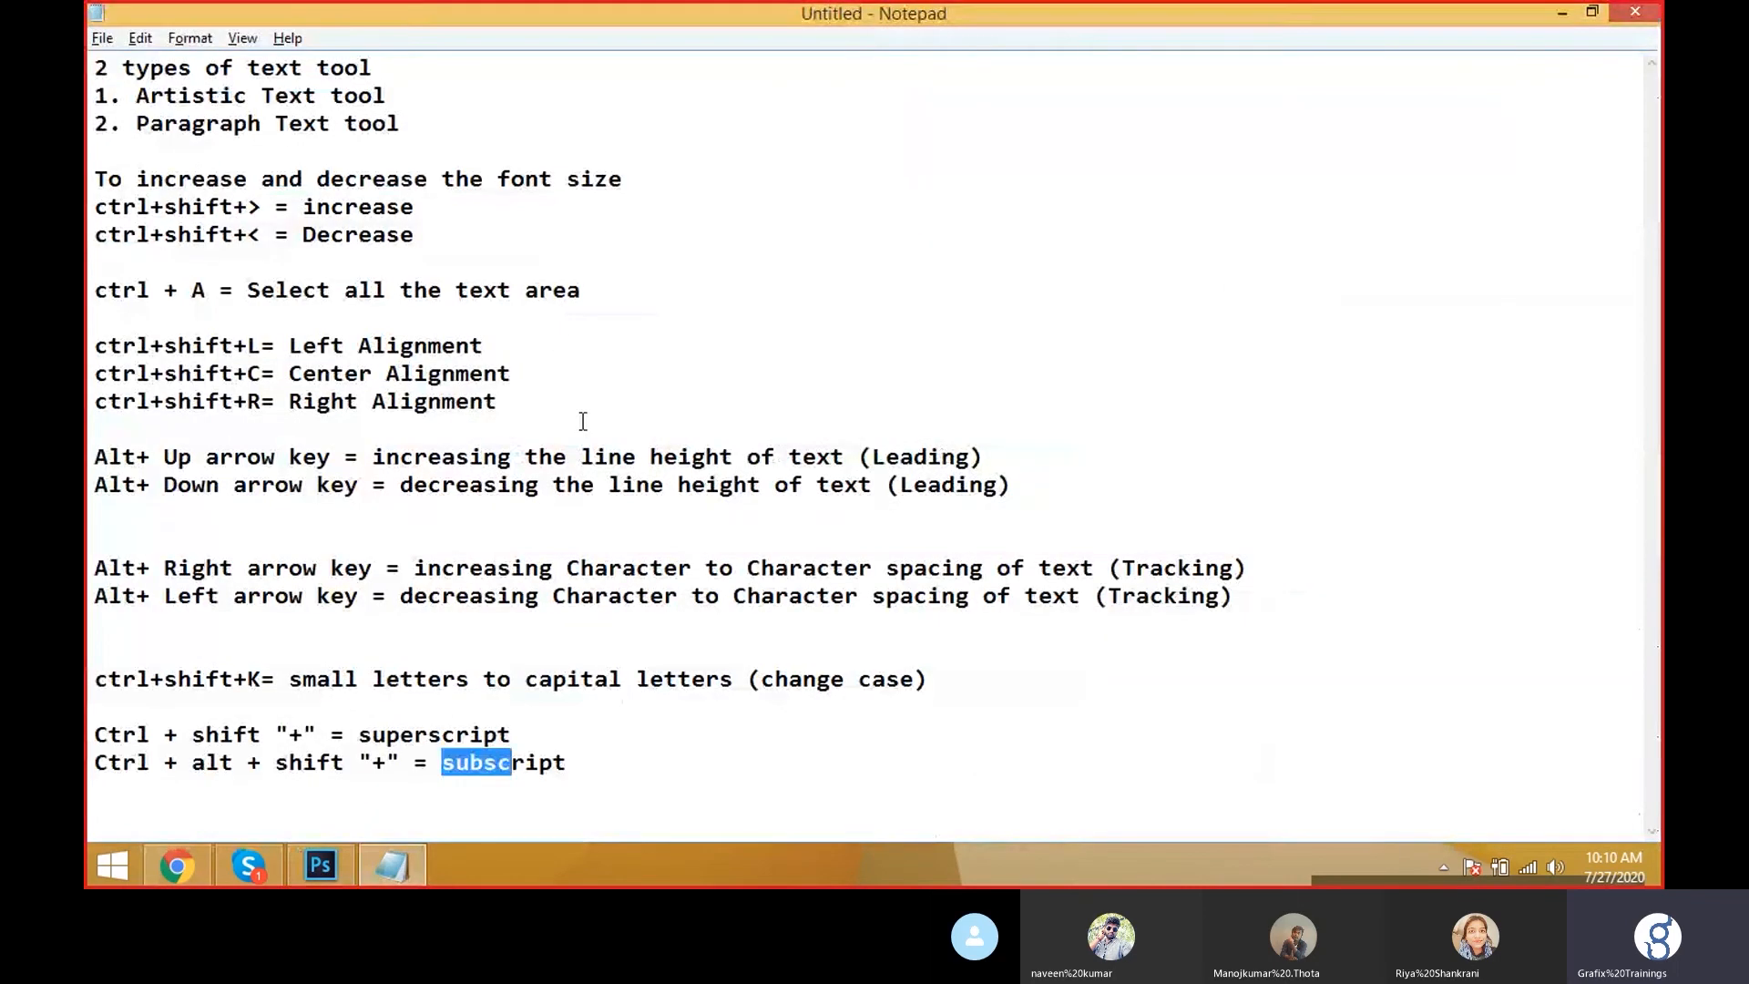
key("alt+Tab")
key("alt+Tab")
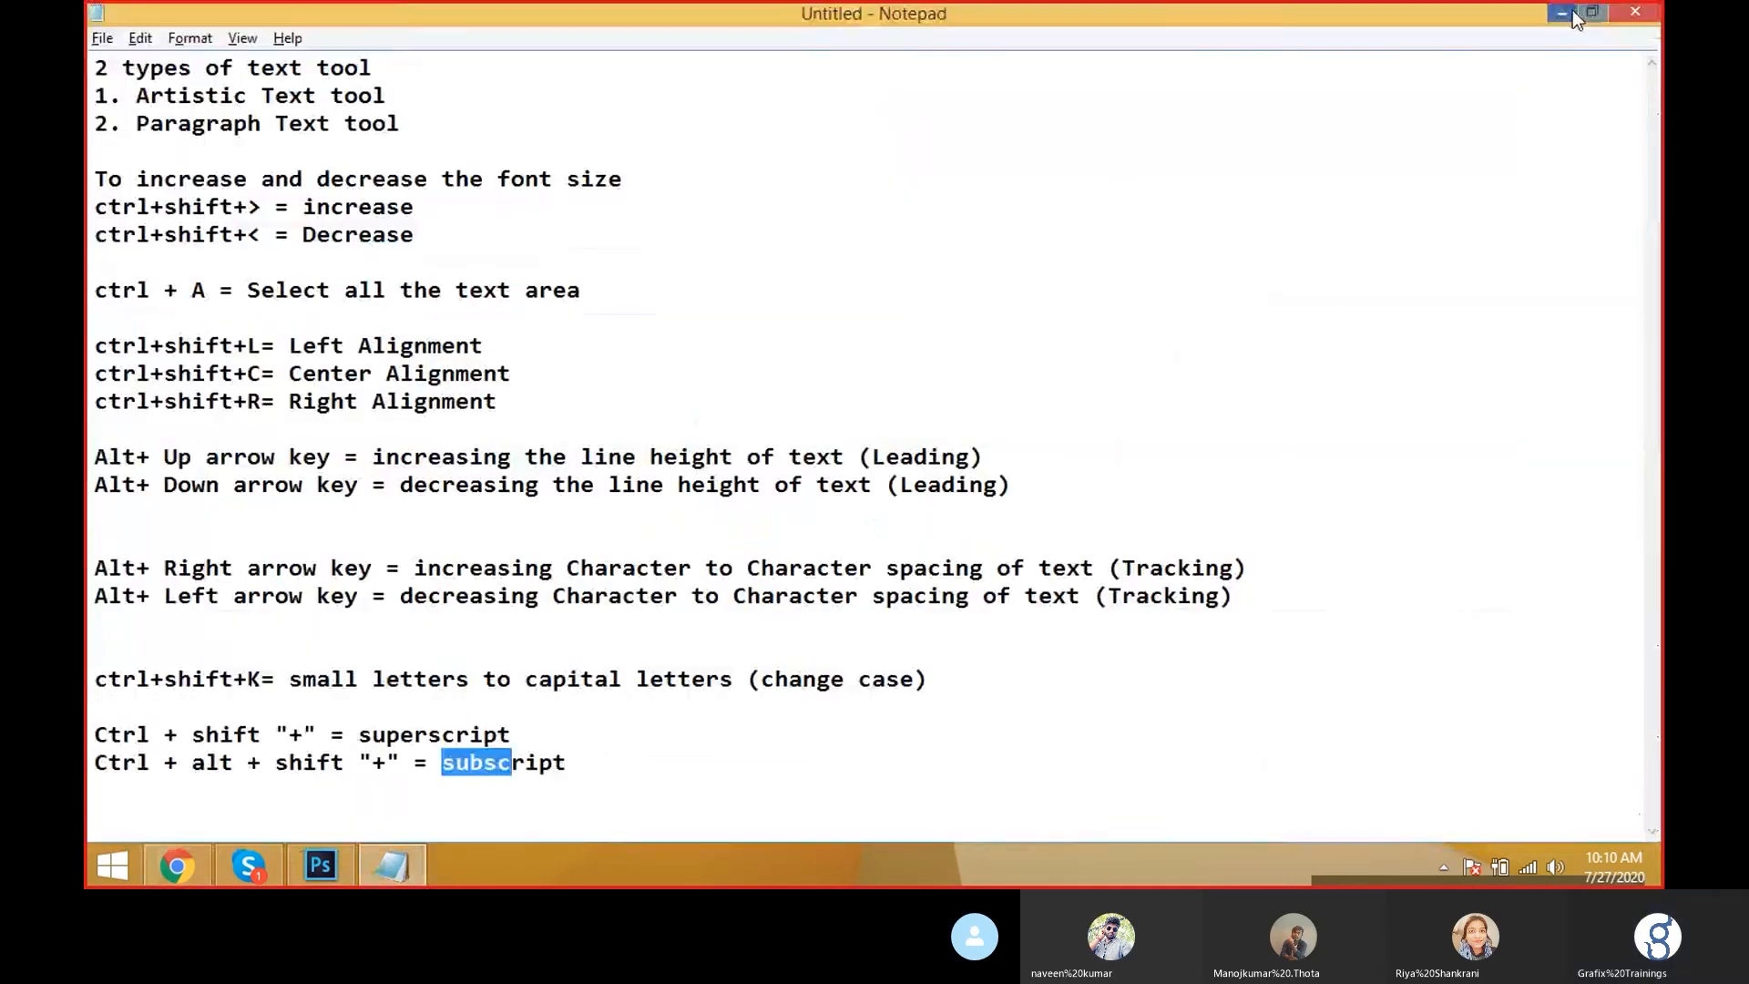
key("alt+Tab")
left_click(1565, 15)
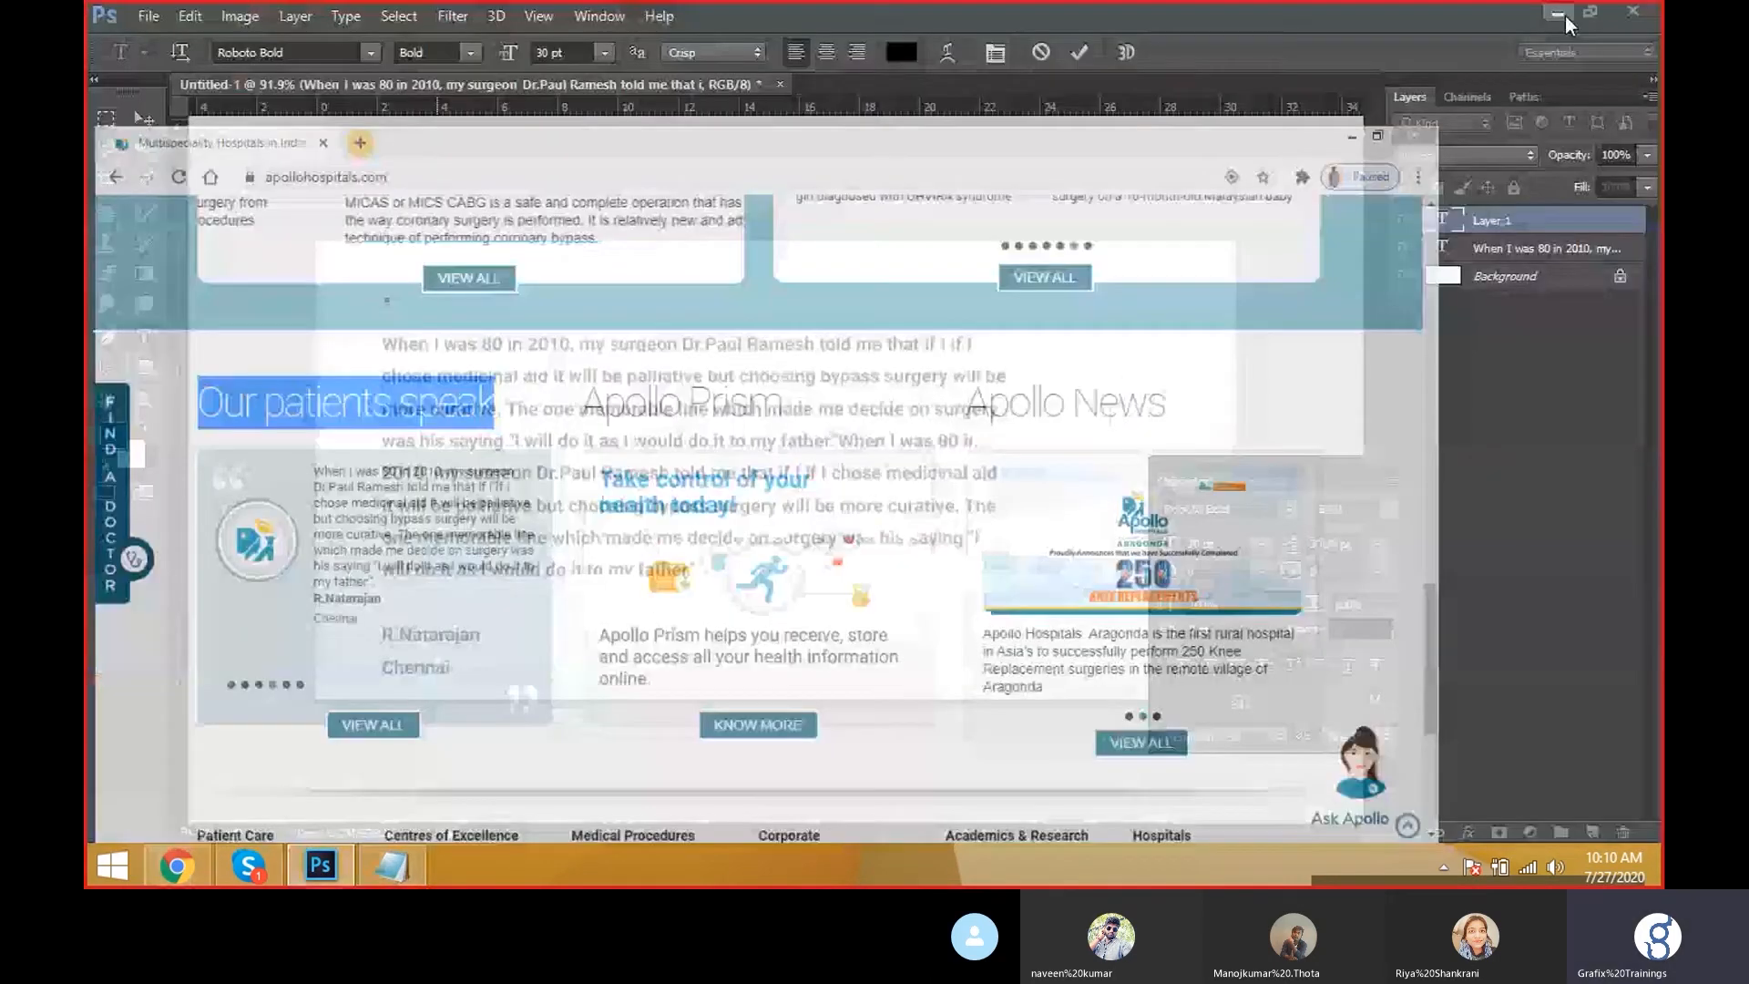
key("ctrl+v")
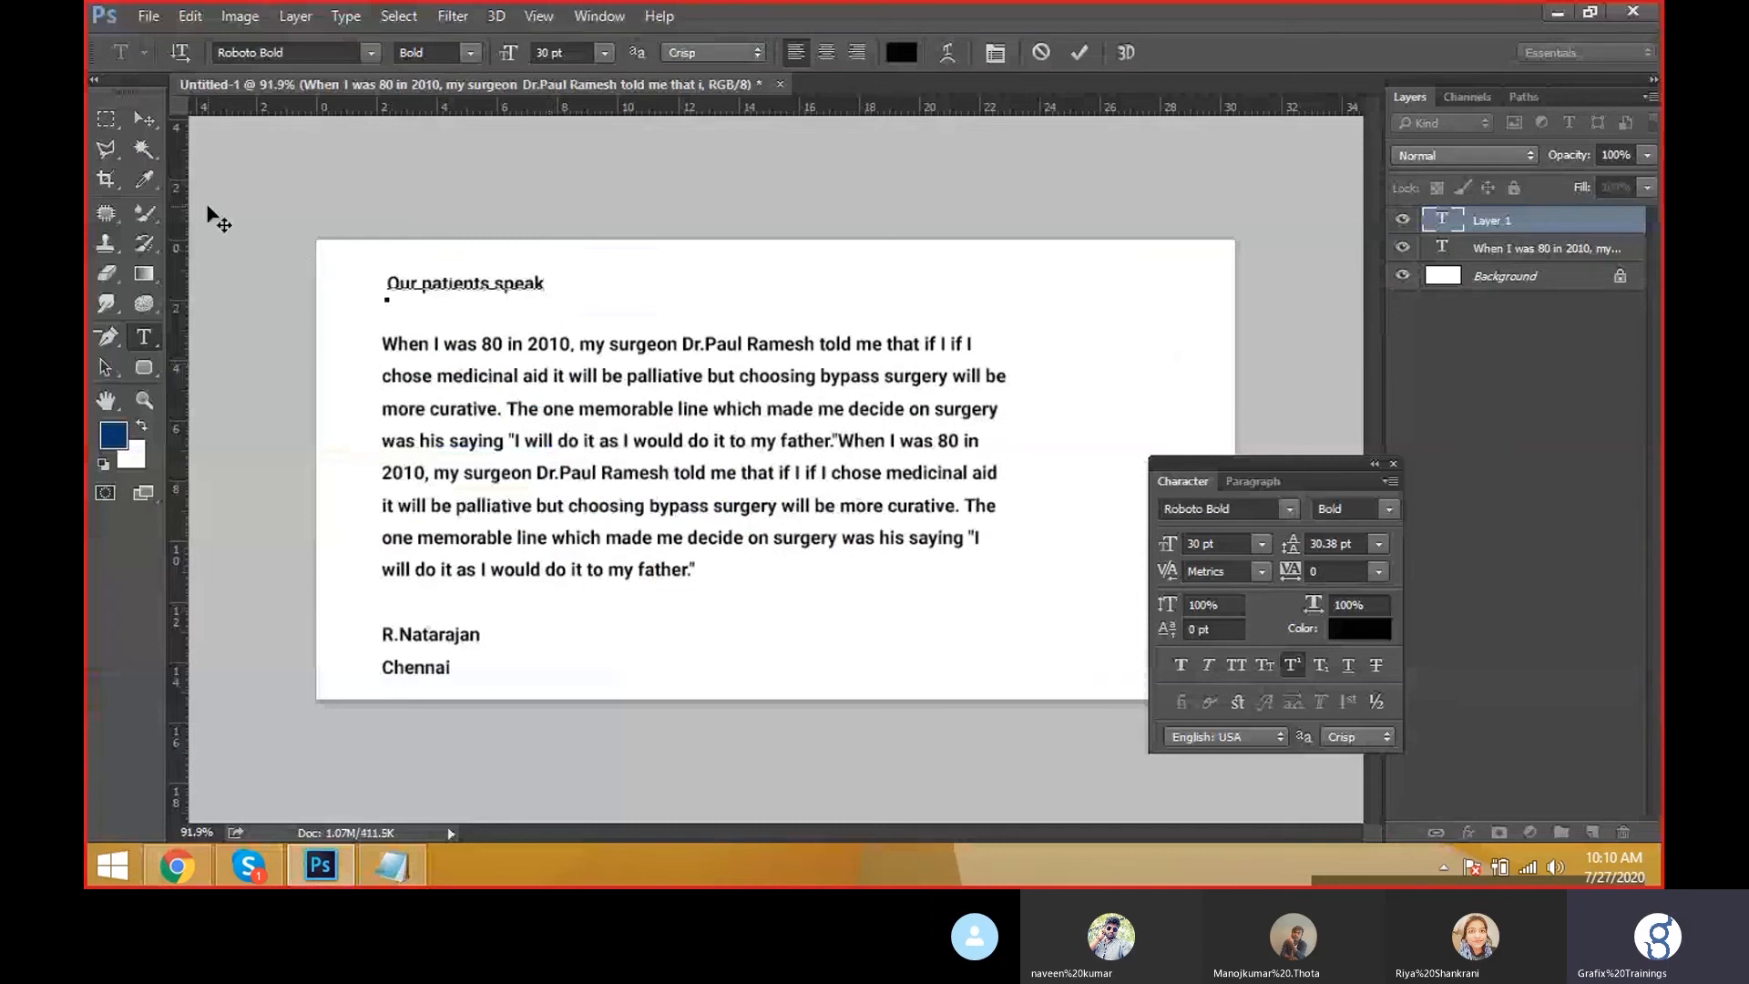
left_click(143, 119)
Set the heading's font size to 70 pt and position it directly above the testimonial, flush with its left edge.
left_click(1219, 543)
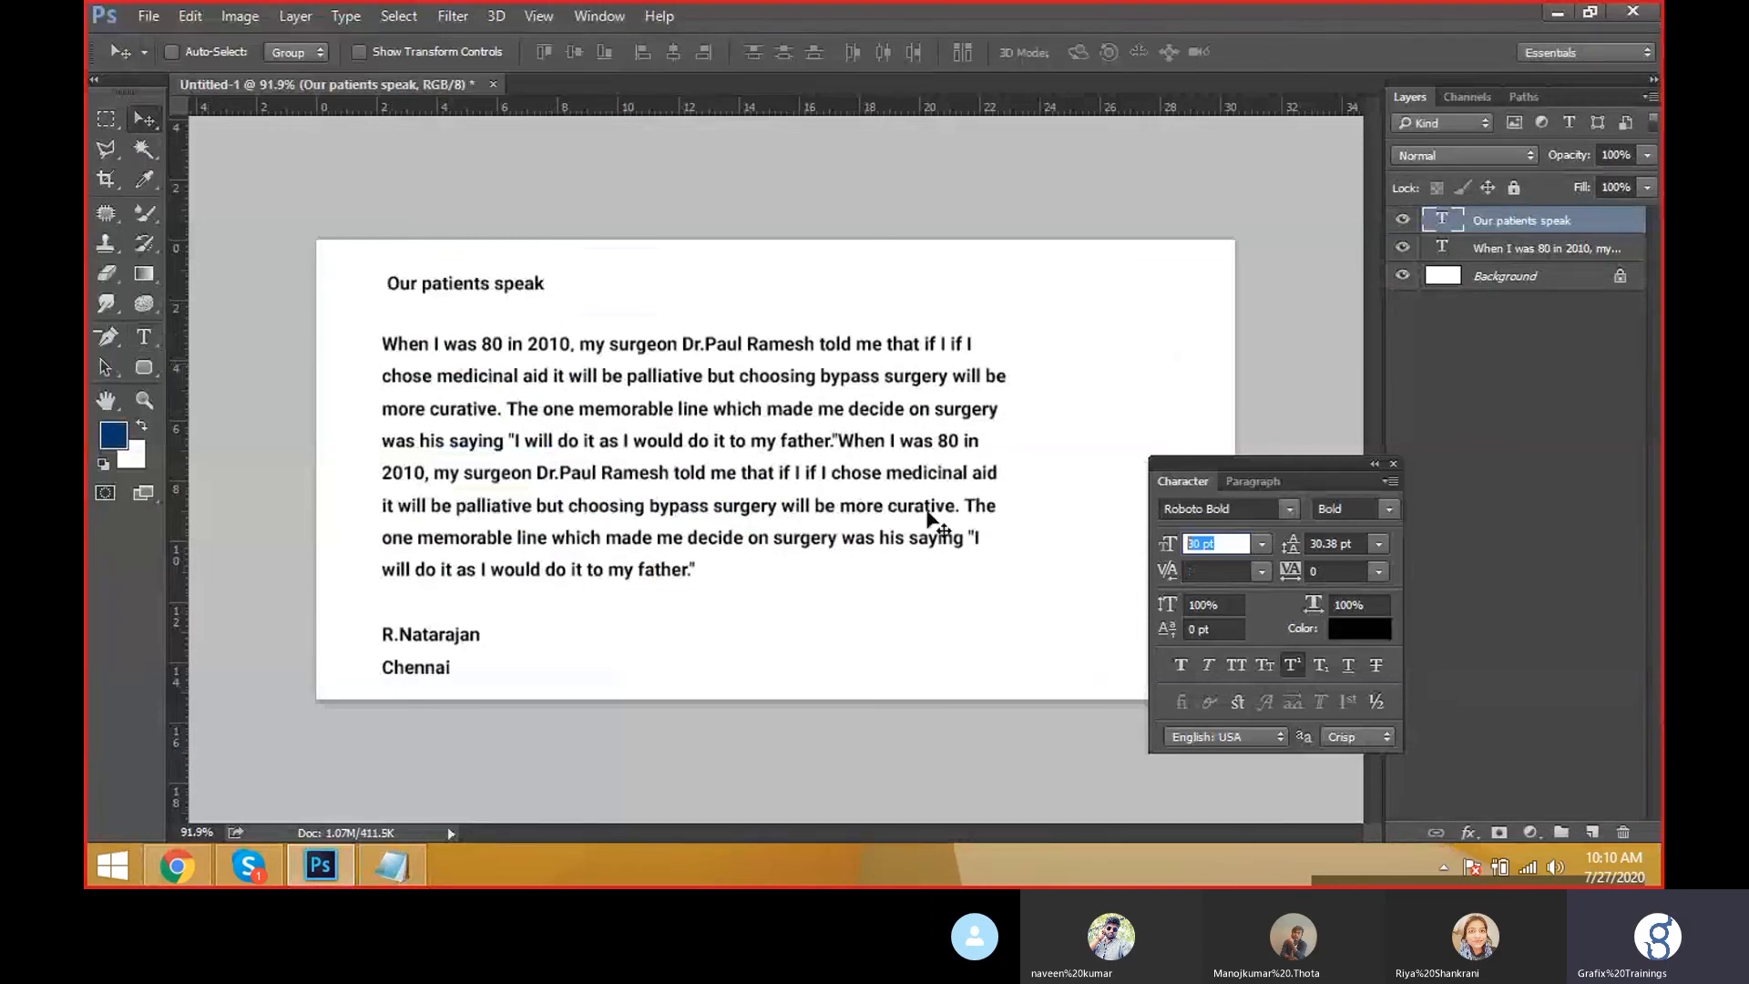
type("6")
key("BackSpace")
type("70")
key("Return")
left_click_drag(742, 412, 736, 443)
Switch to Chrome to examine the font style of the website's "Our patients speak" heading, and return to Photoshop.
key("alt+Tab")
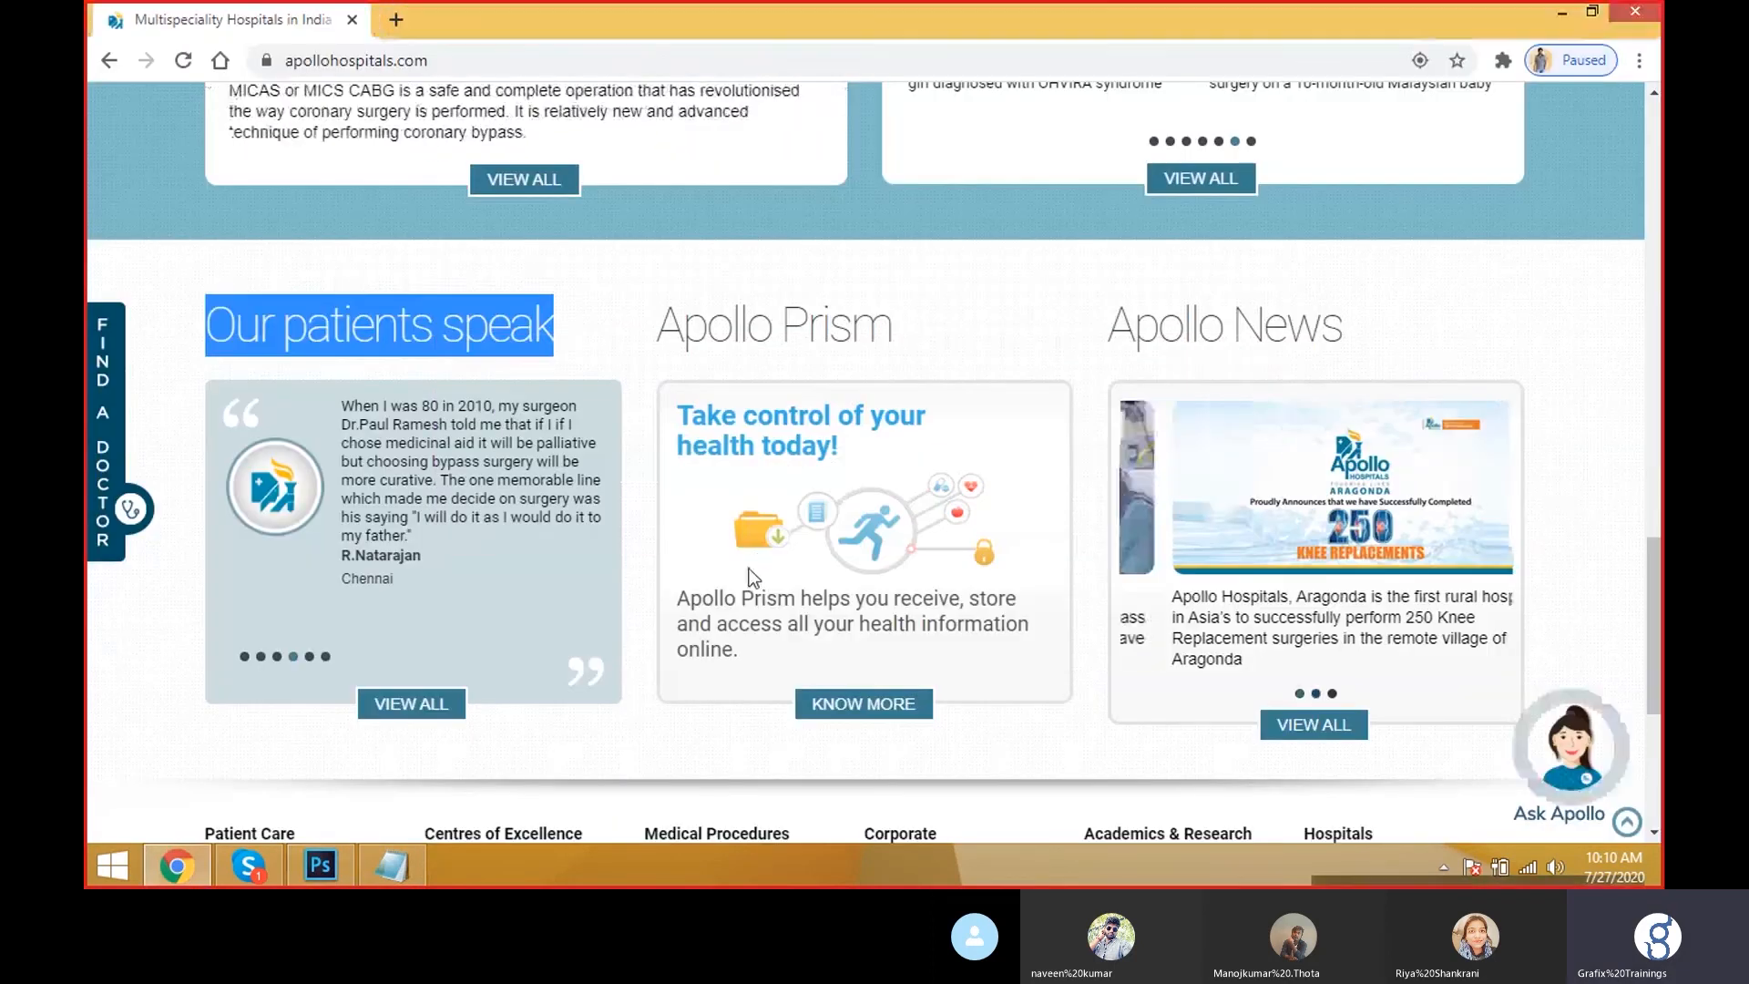
left_click(237, 338)
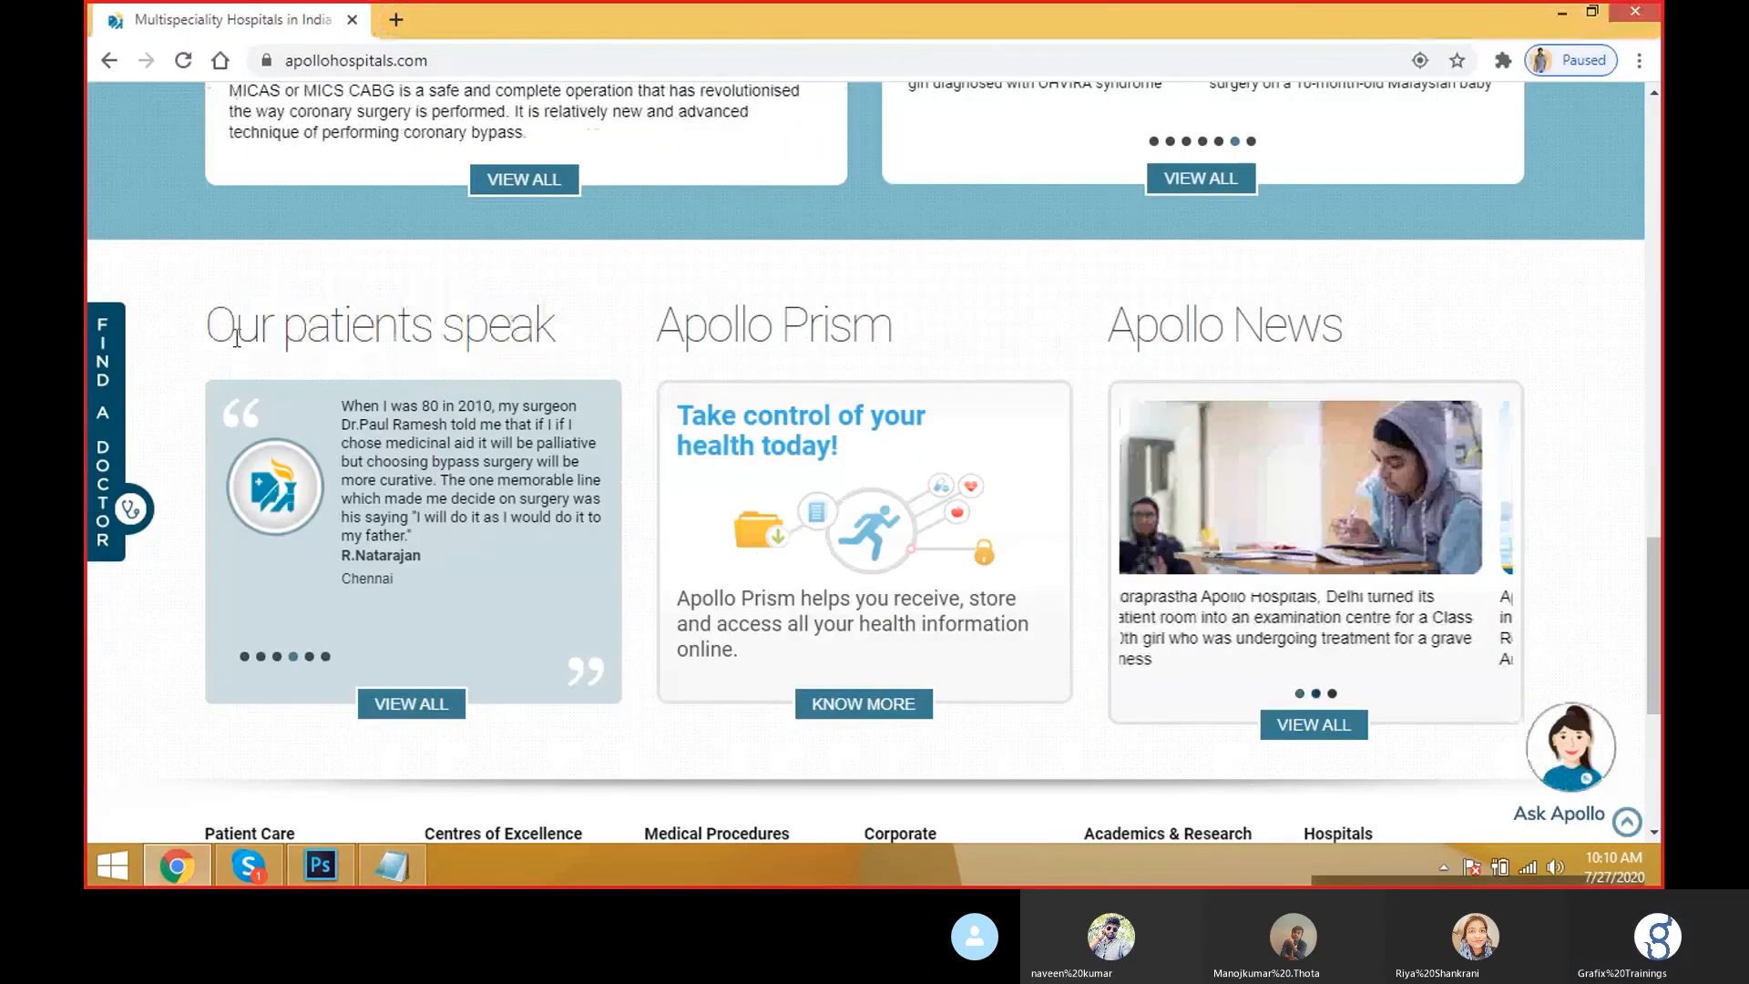
left_click_drag(208, 338, 554, 330)
left_click(554, 338)
left_click(227, 328)
key("alt+Tab")
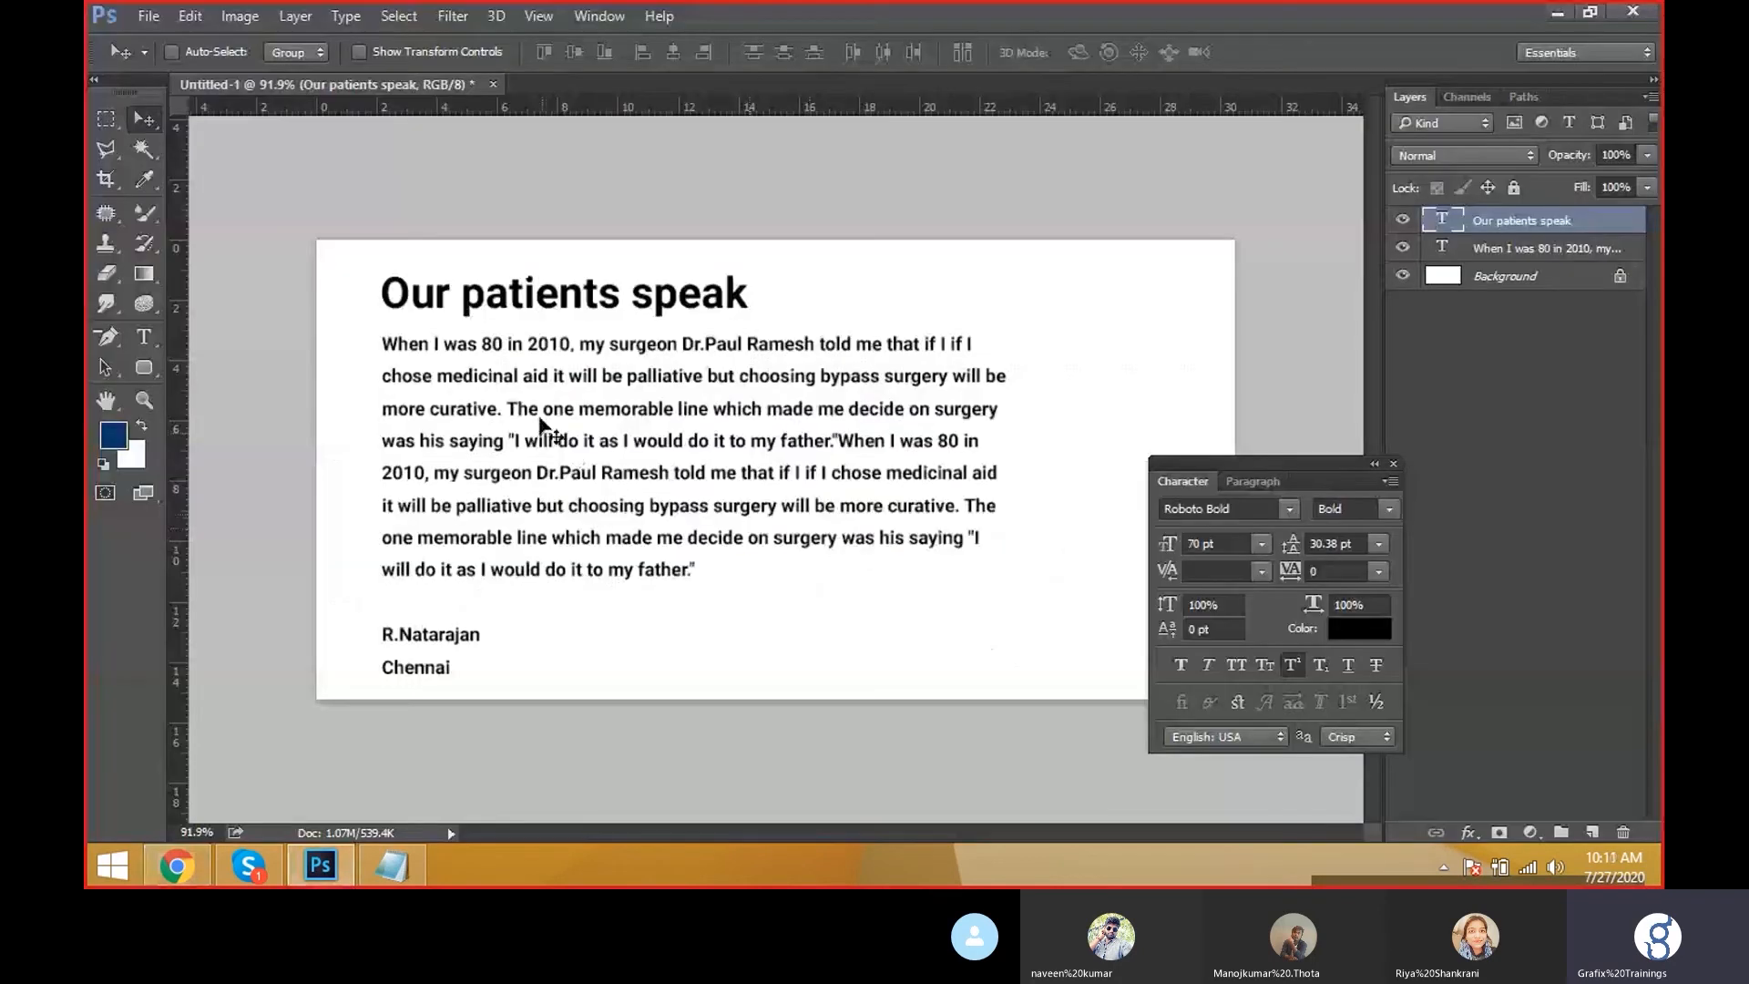
Try the Thin font style on the "Our patients speak" heading, and set it to Roboto Light.
left_click(1371, 508)
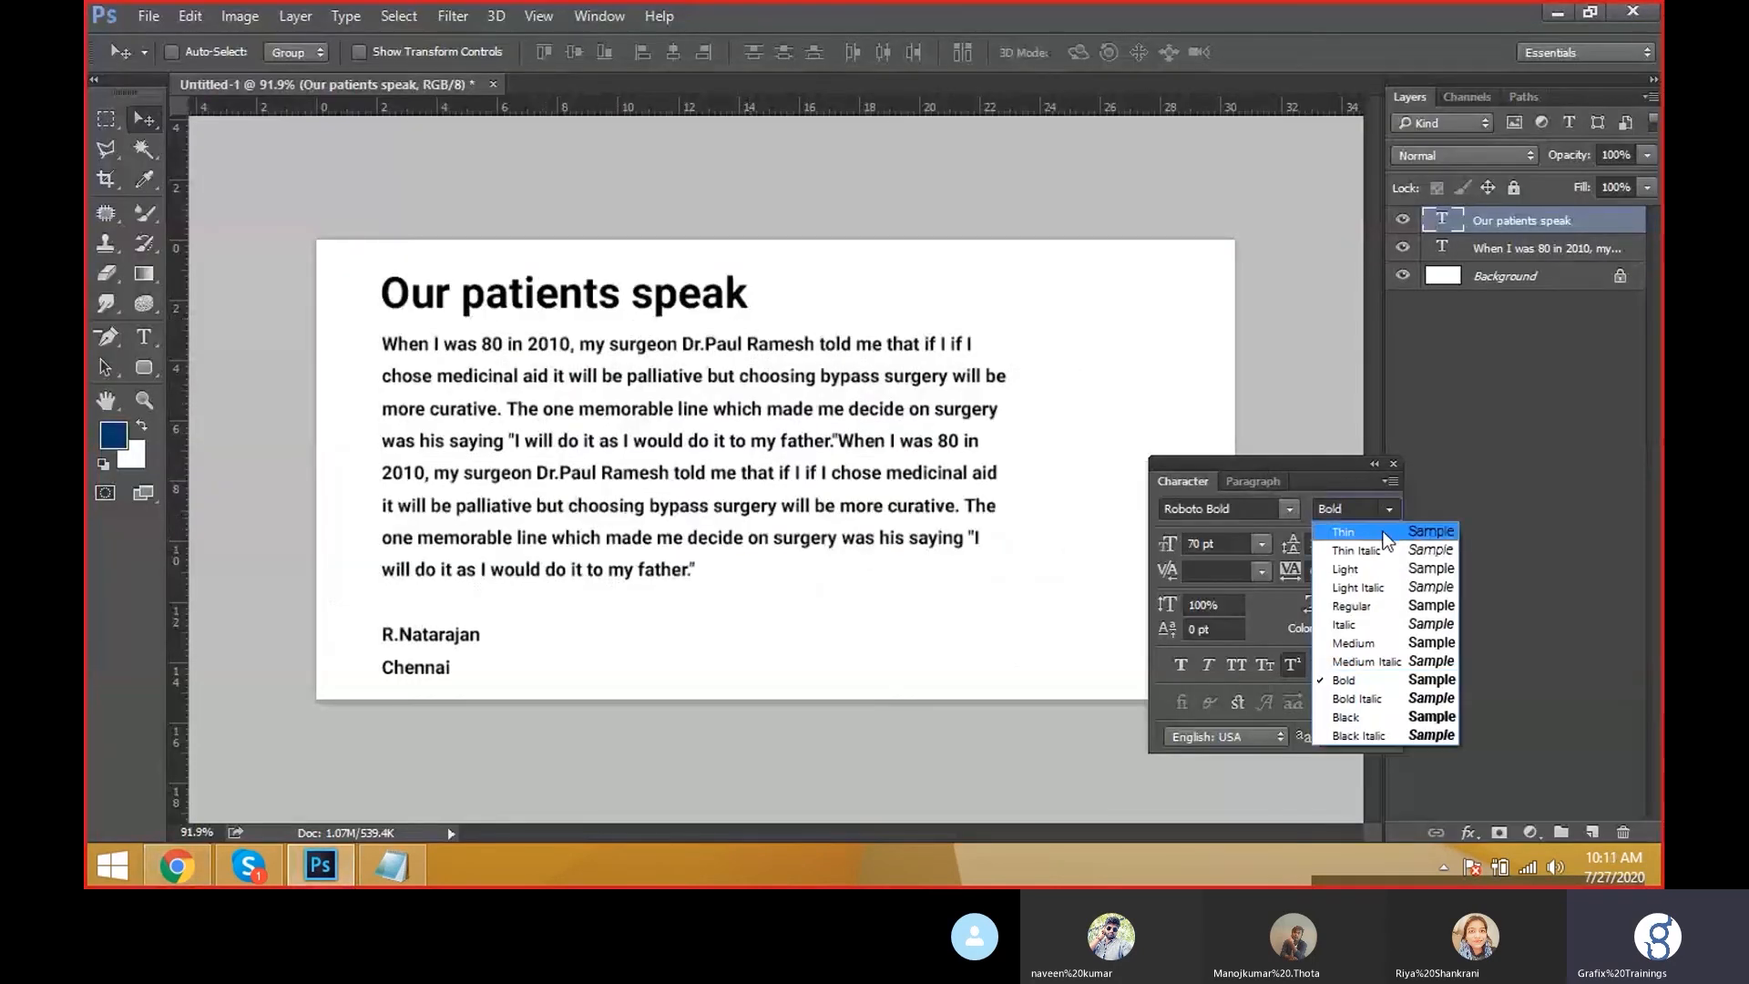
left_click(1383, 532)
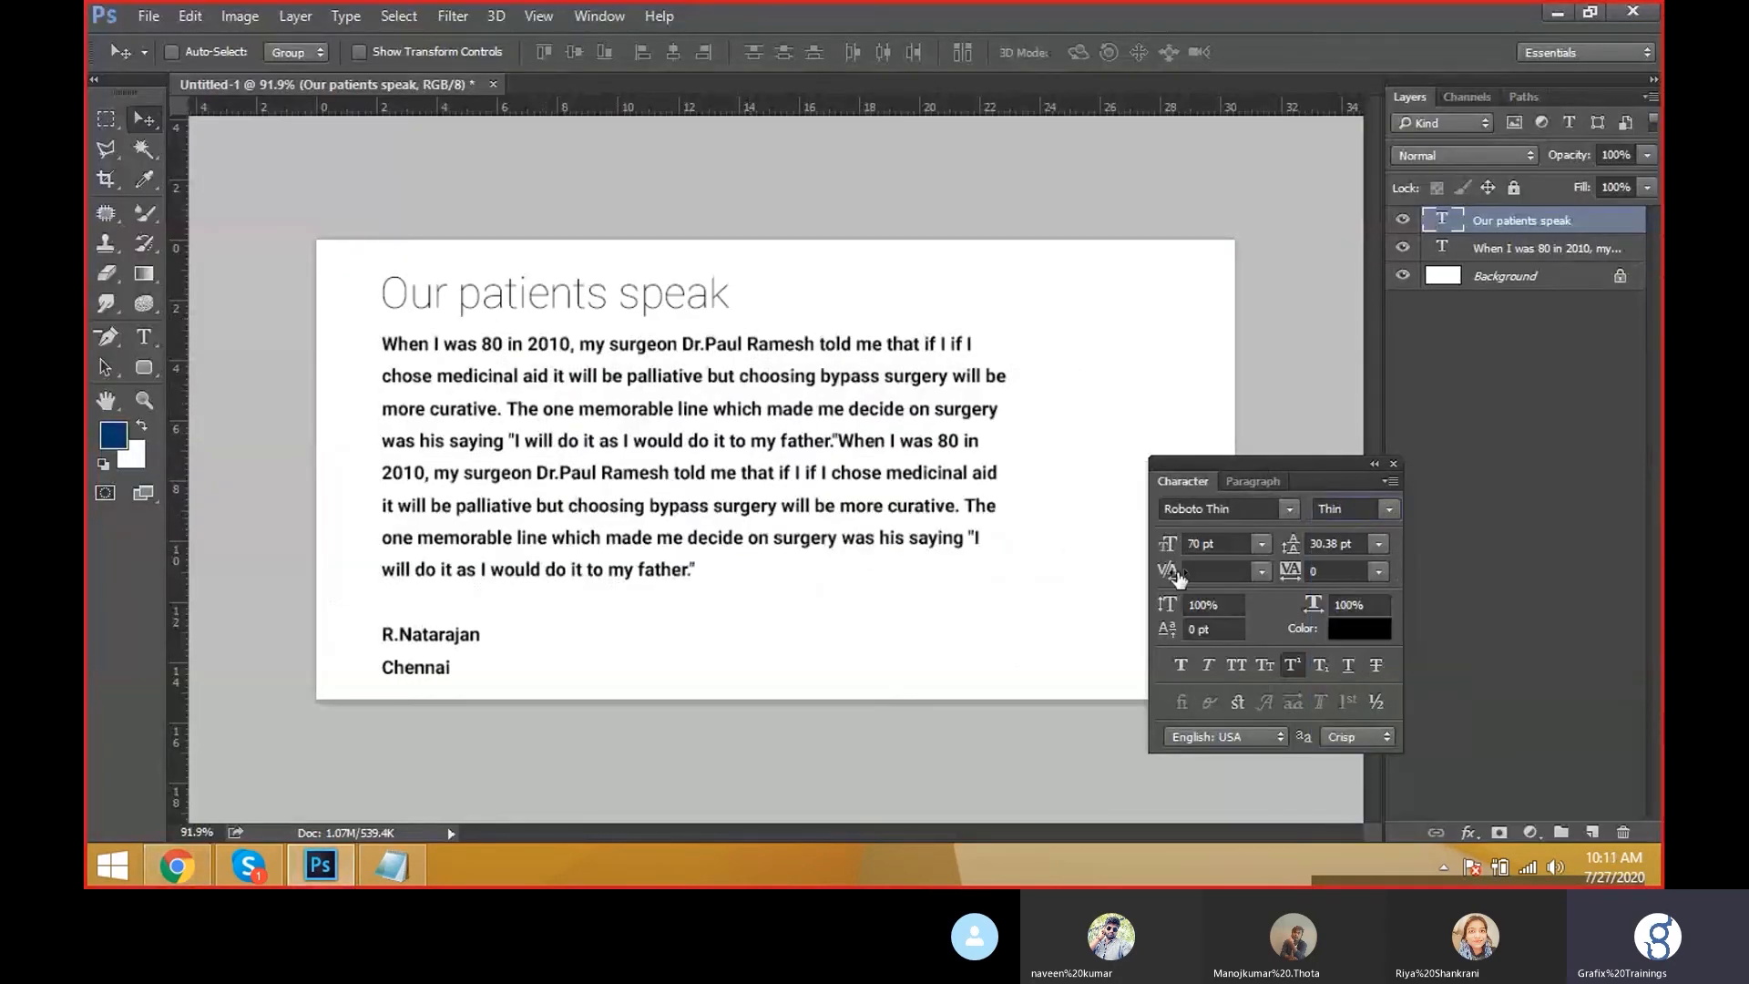
left_click(1386, 508)
left_click(1377, 554)
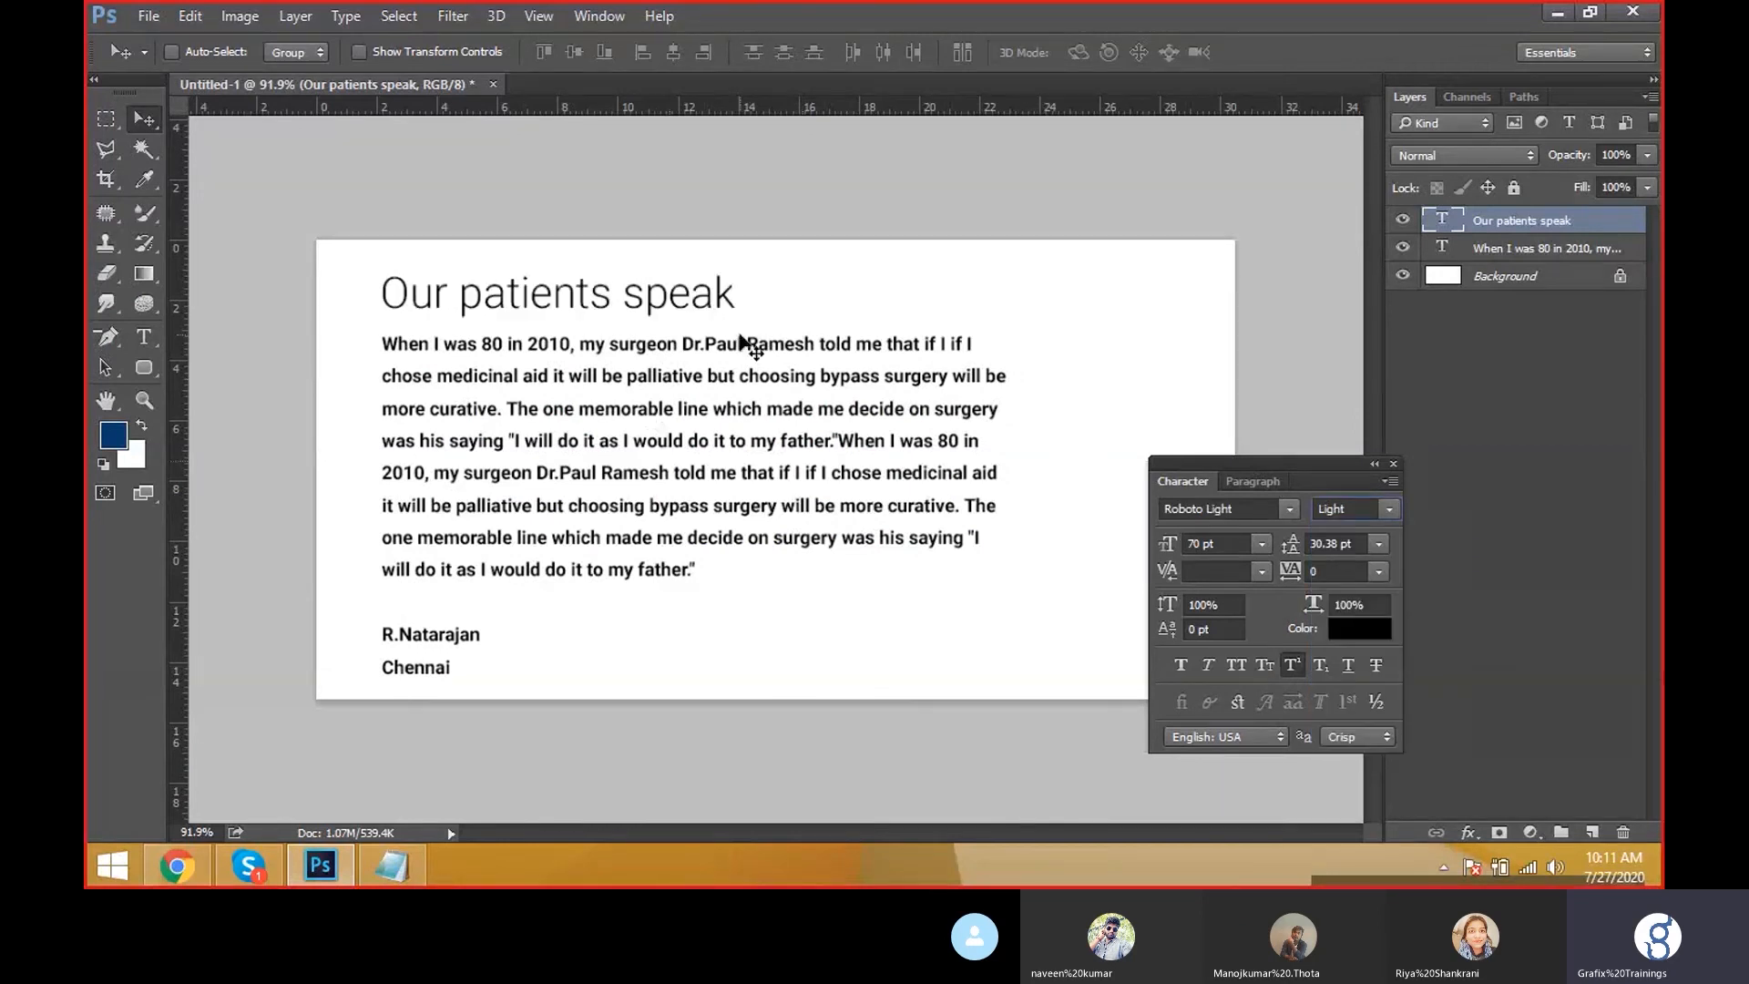
Select the testimonial text layer, set its font style to Medium and nudge it into line with the heading.
right_click(762, 448)
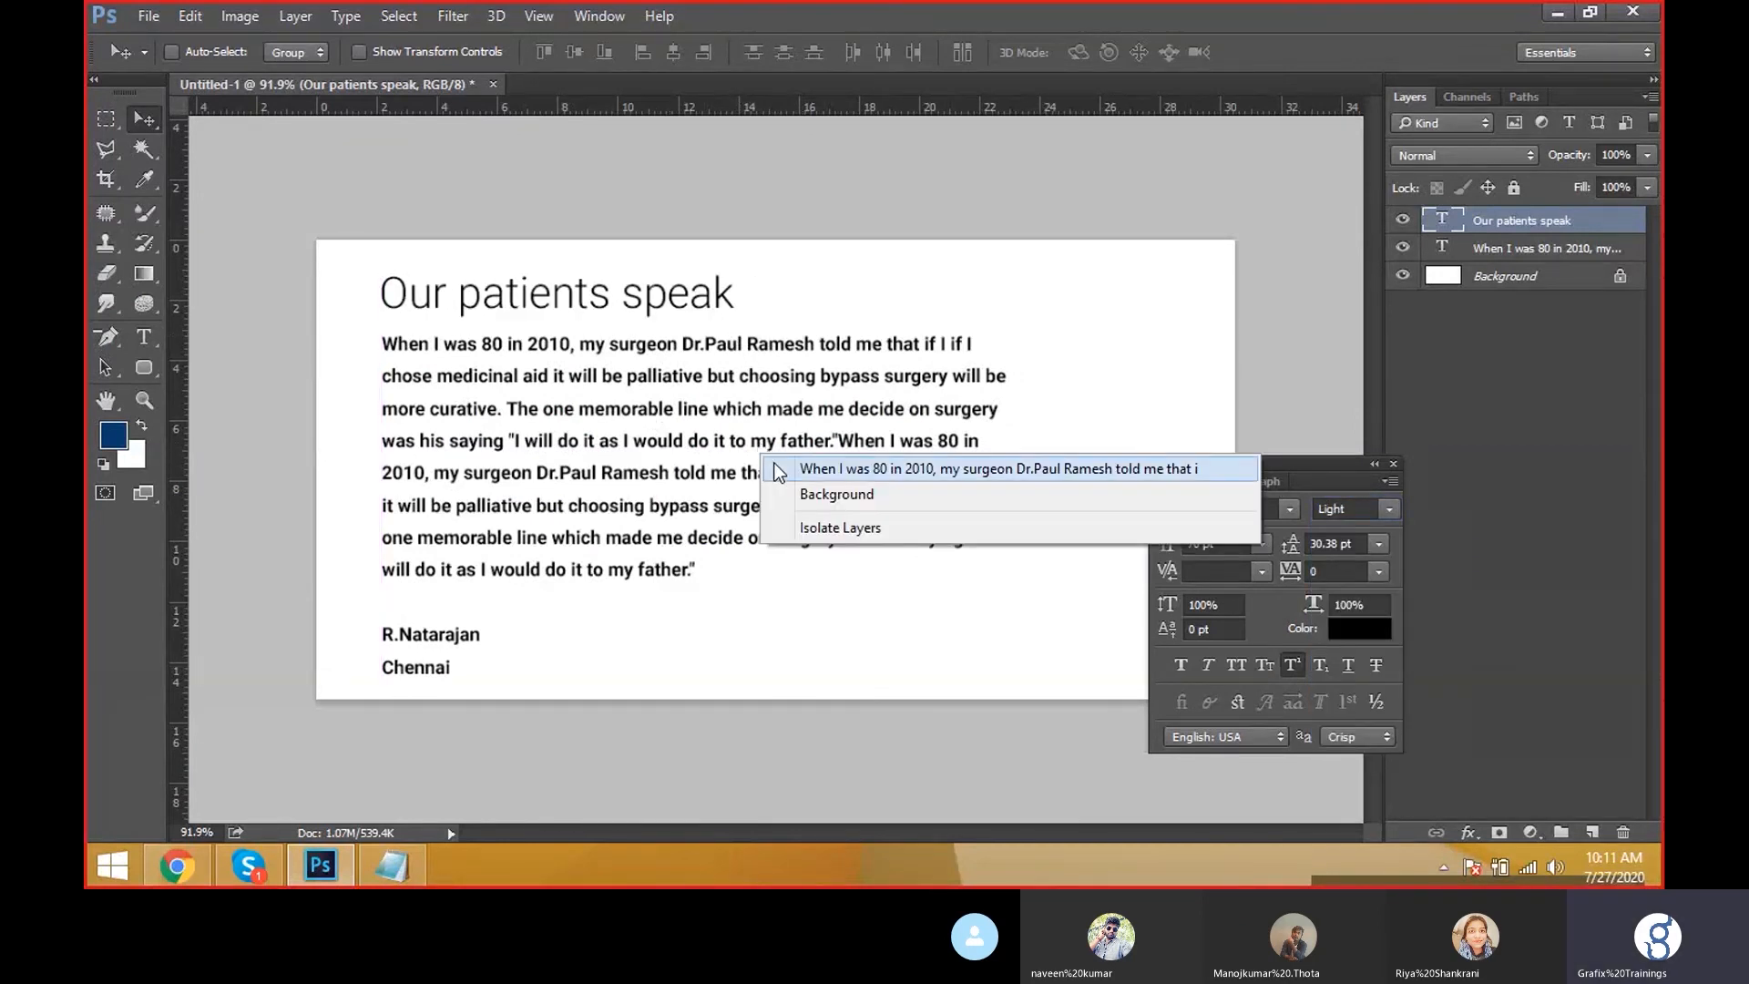
left_click(819, 463)
left_click(1396, 511)
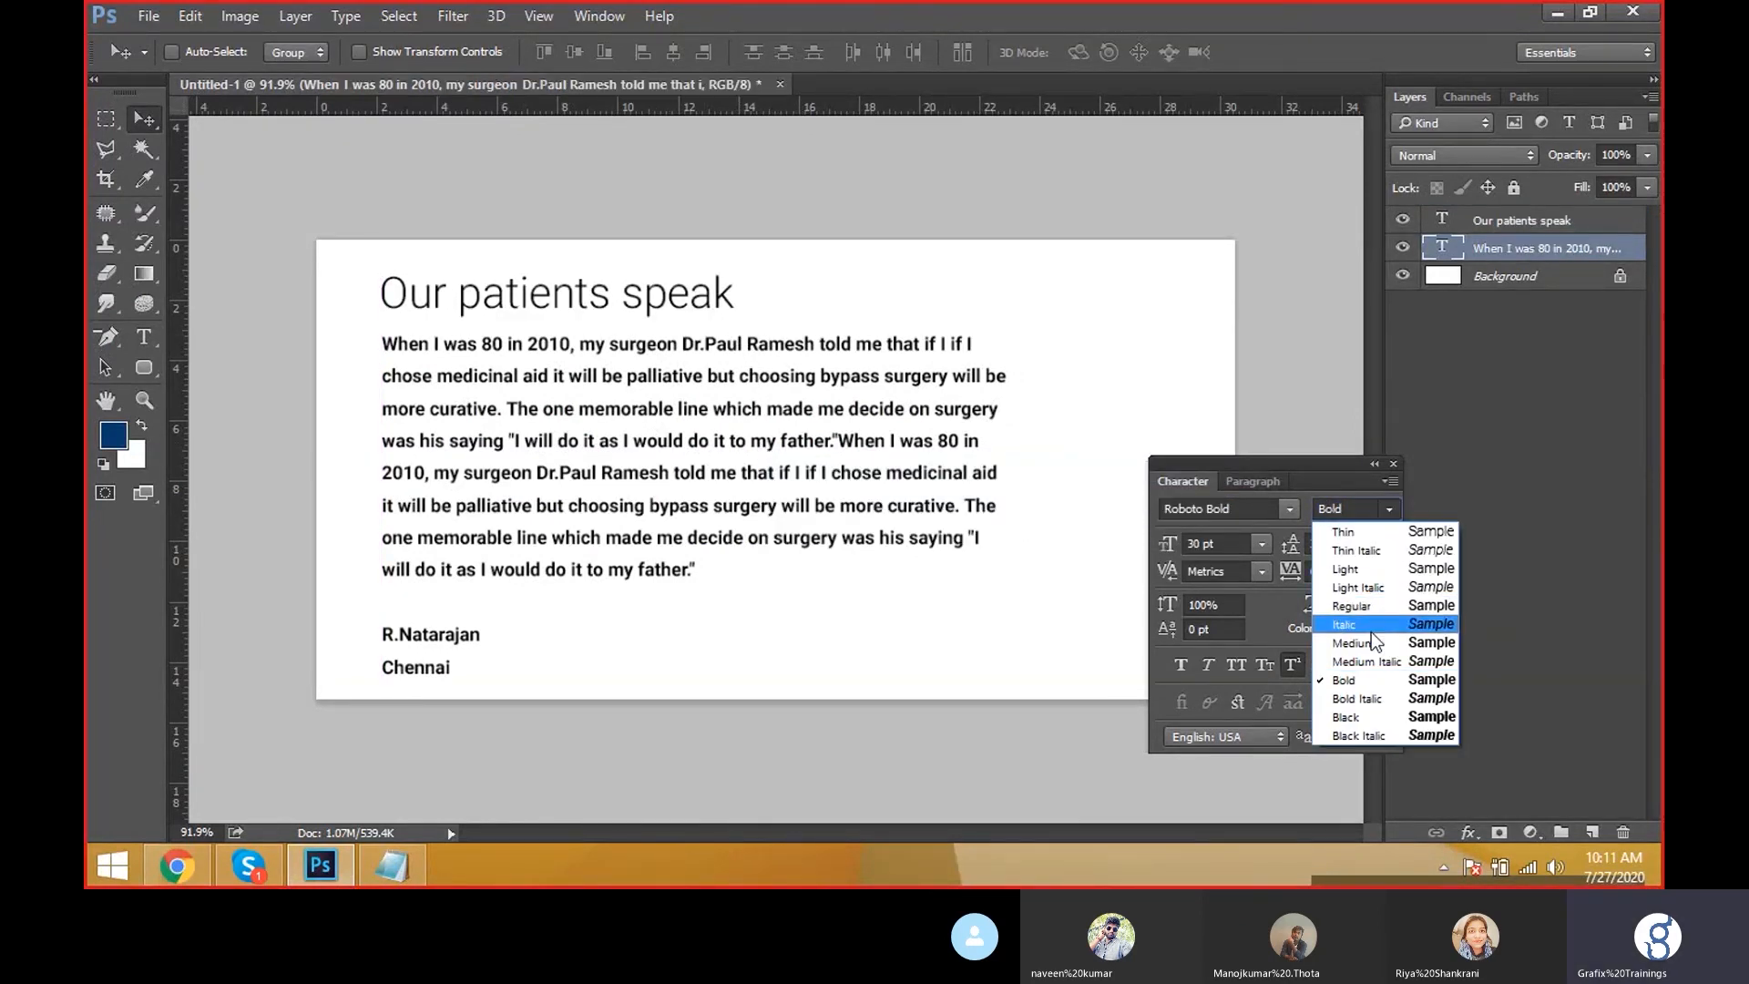
left_click(1370, 636)
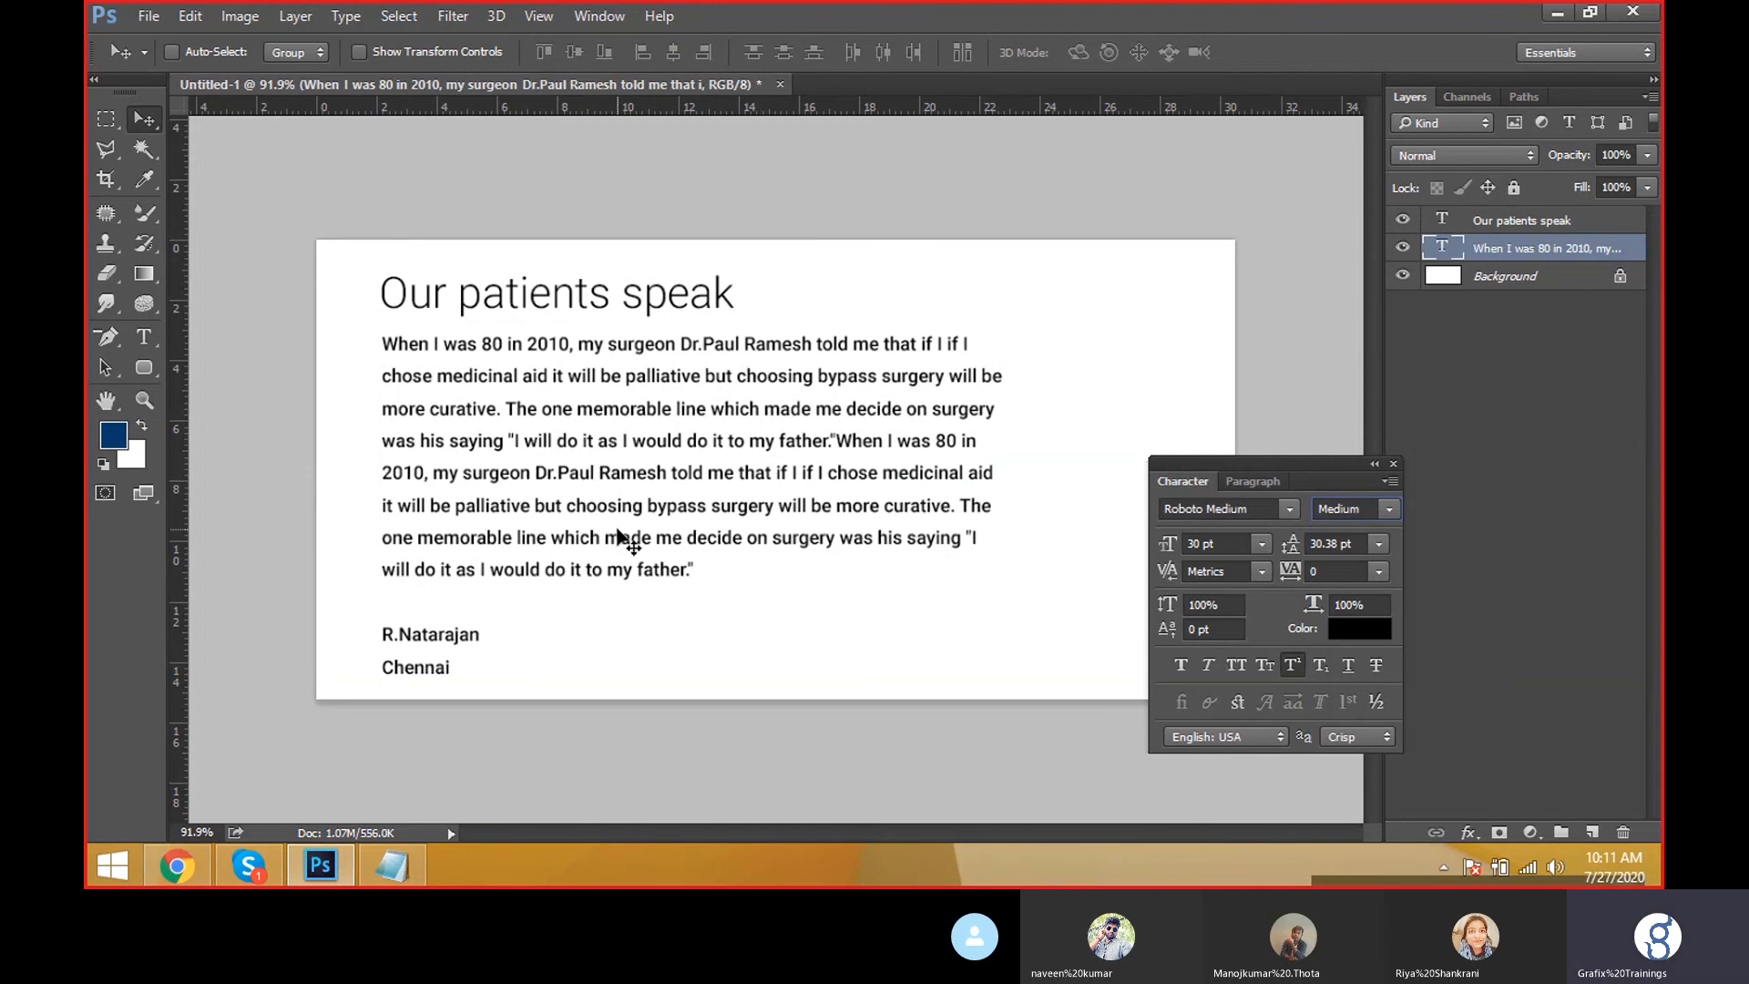
left_click_drag(616, 531, 615, 532)
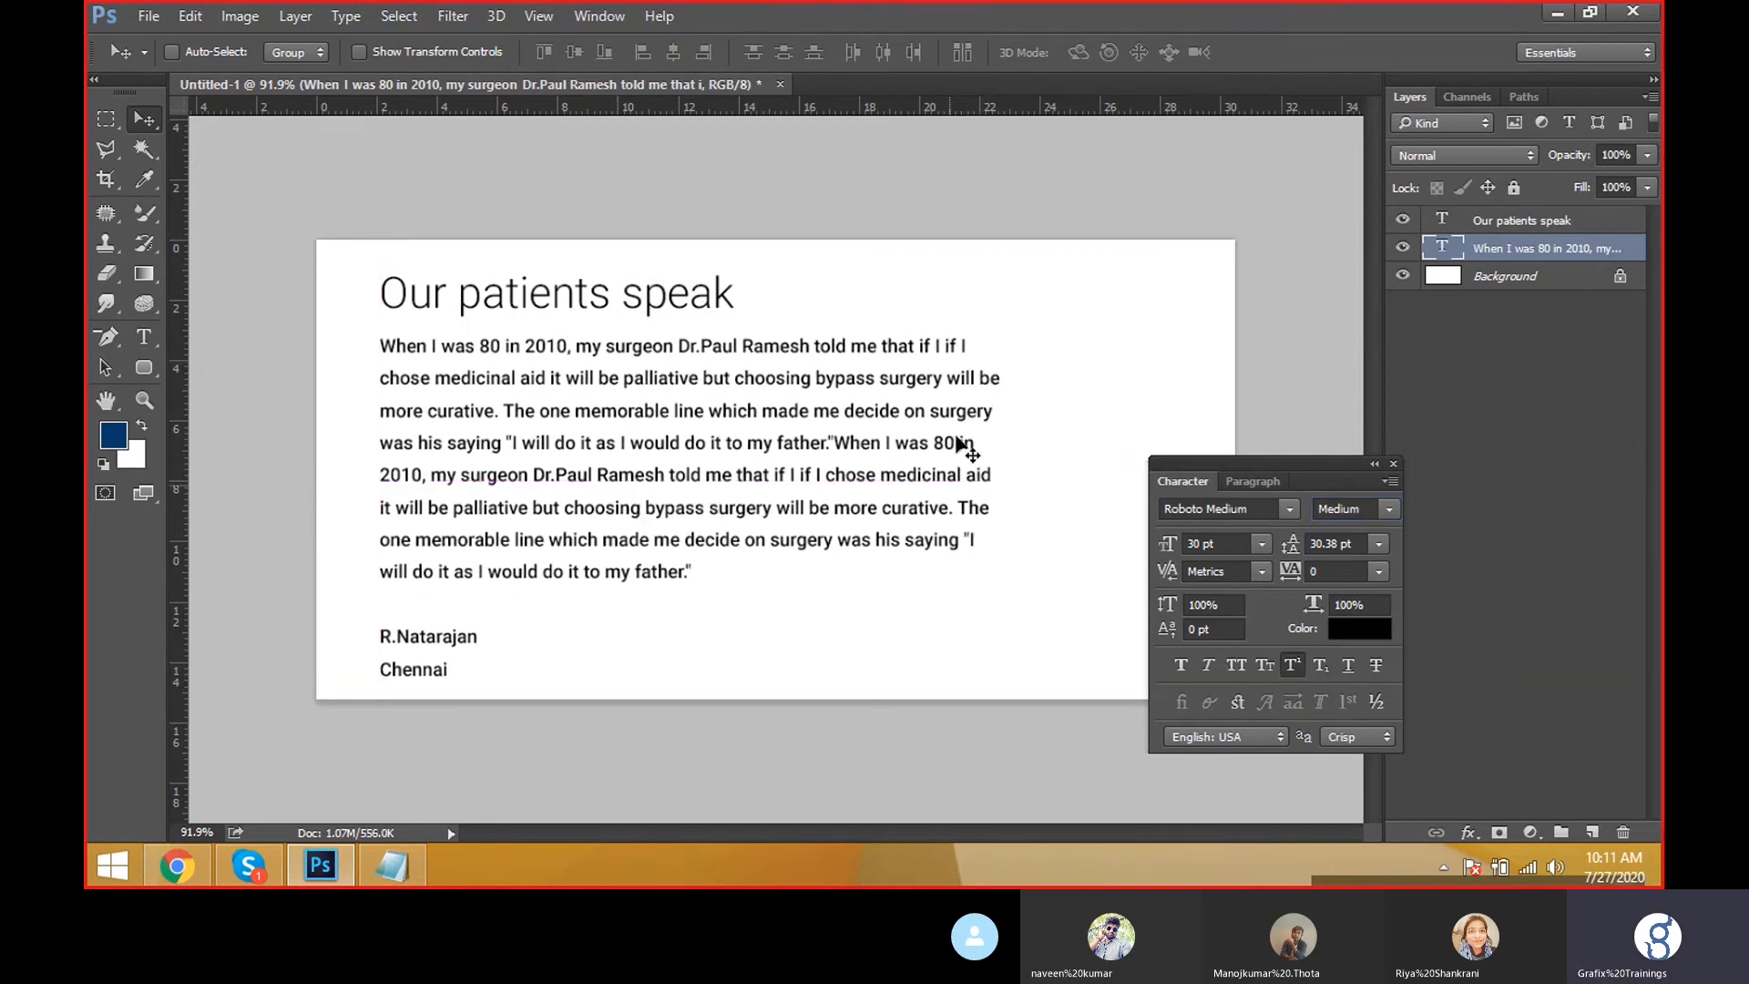
Widen the testimonial's text box to about 26.72 cm and commit the text edit.
key("t")
left_click(1002, 522)
left_click_drag(1002, 544, 1153, 546)
left_click_drag(1271, 467, 1384, 513)
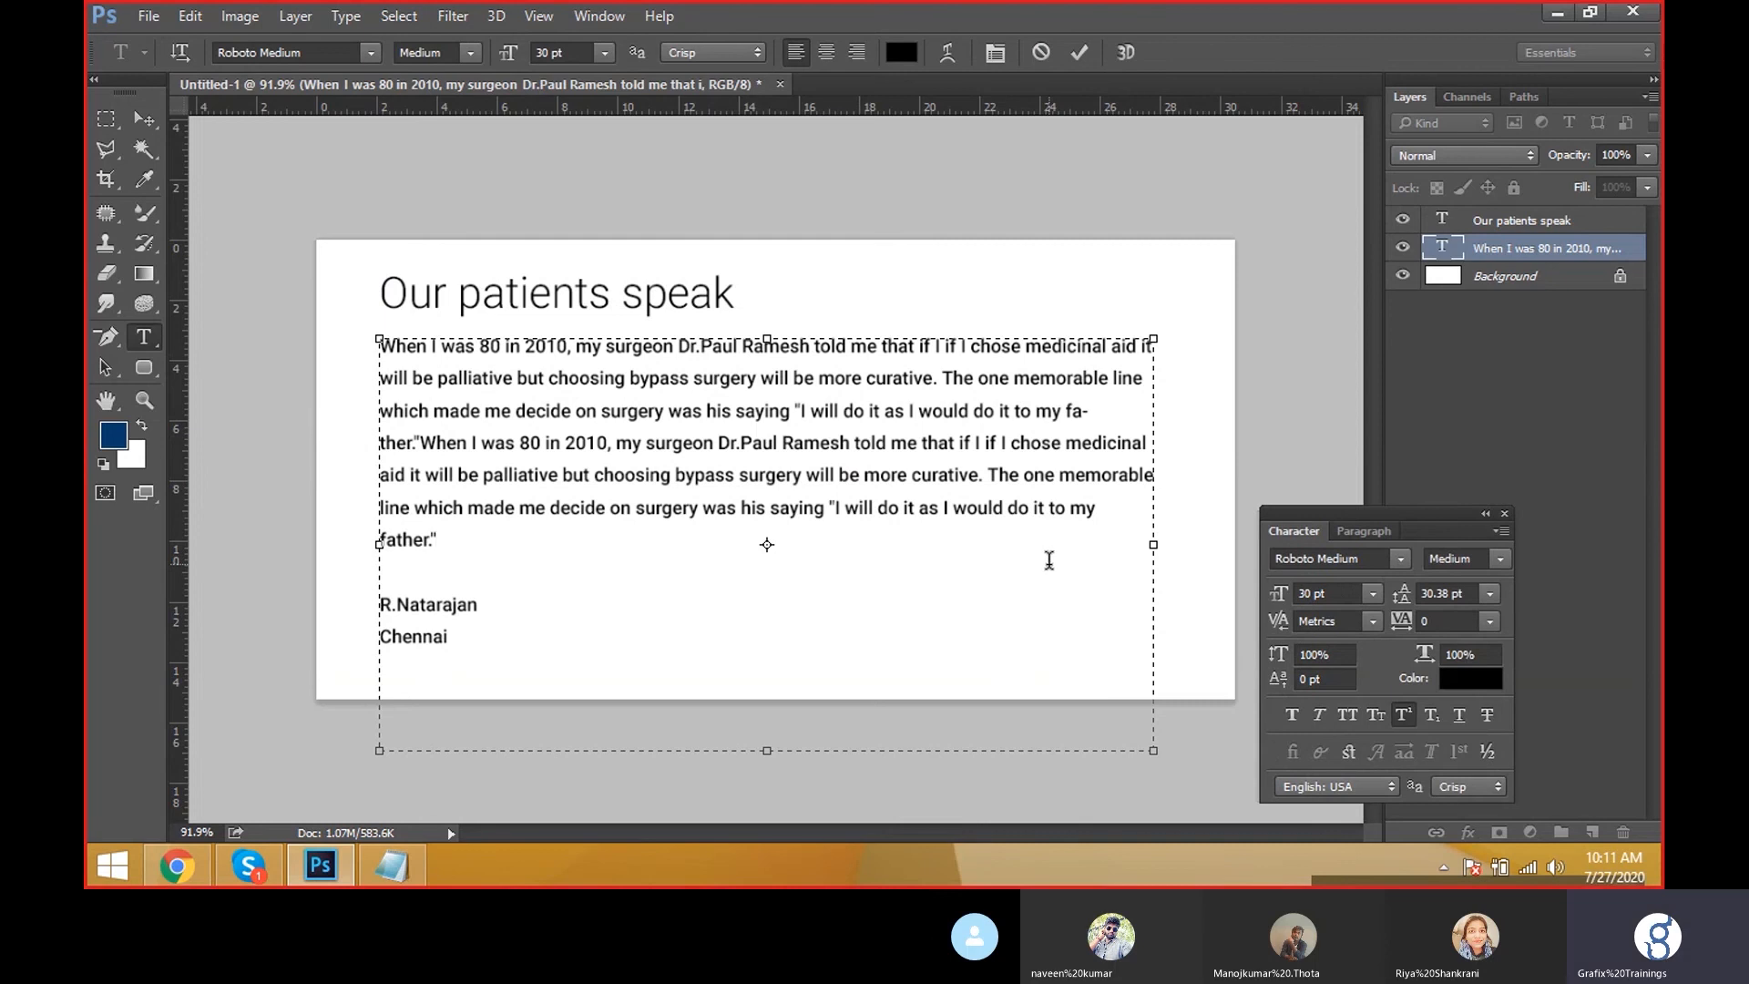
left_click_drag(1161, 552, 1184, 545)
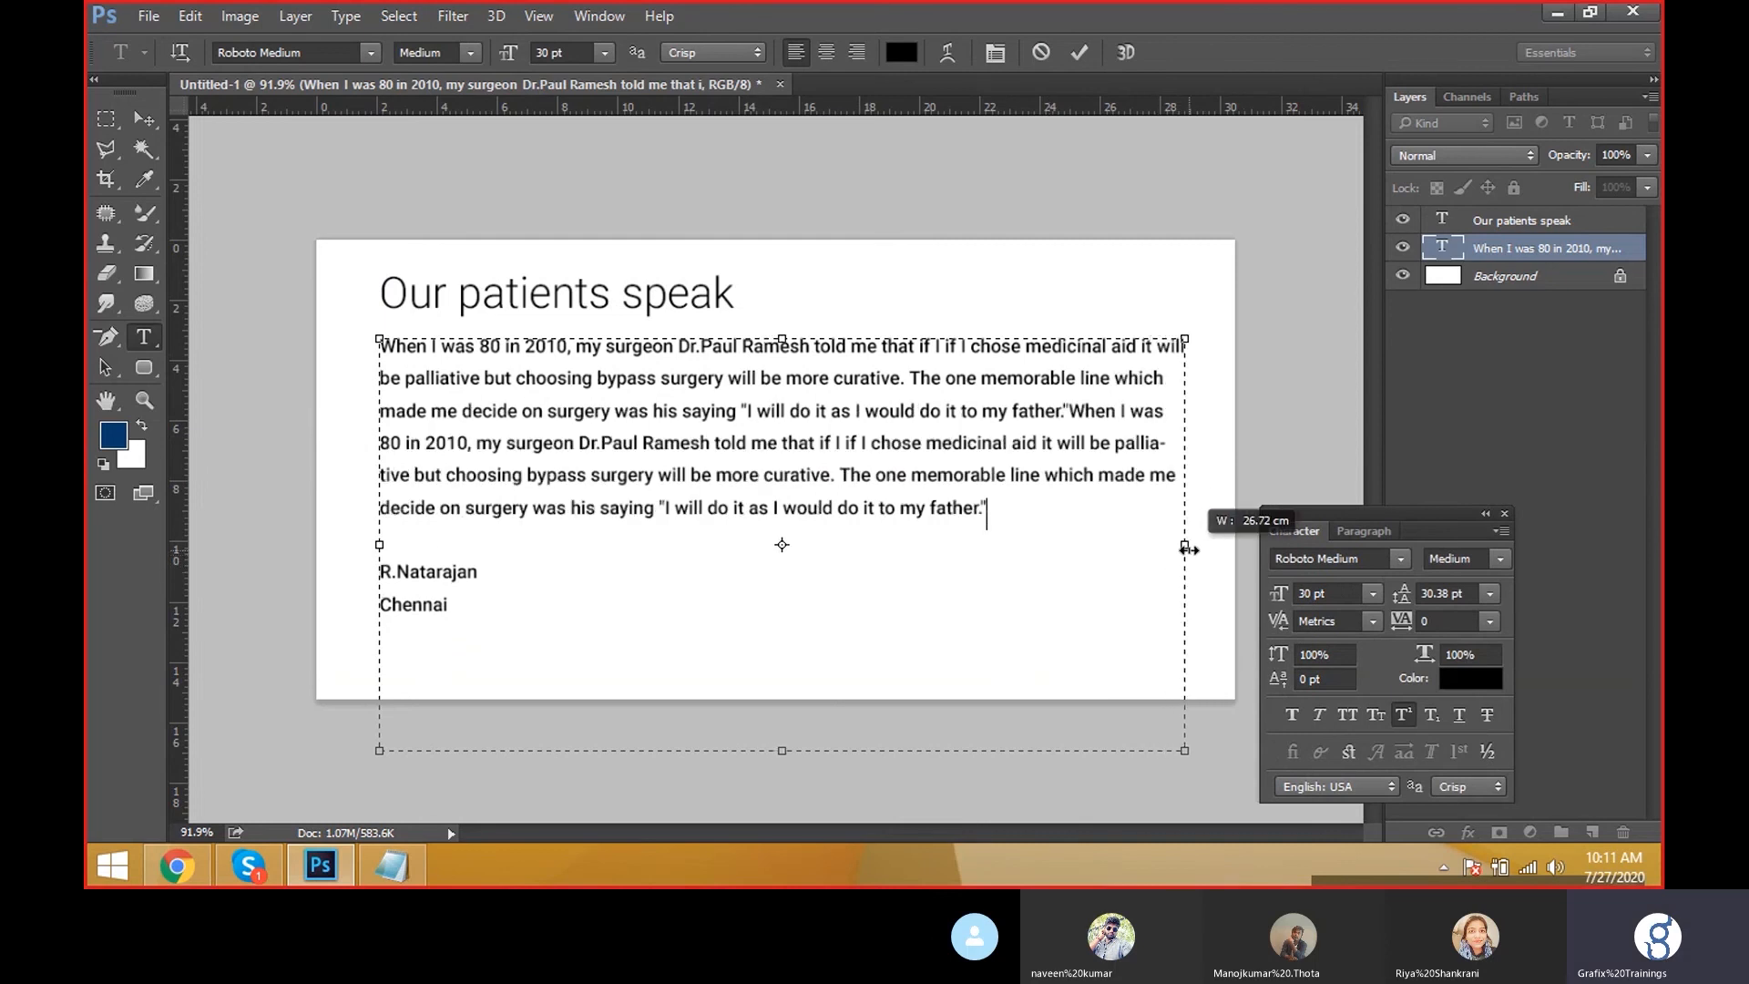
left_click_drag(1012, 514, 287, 355)
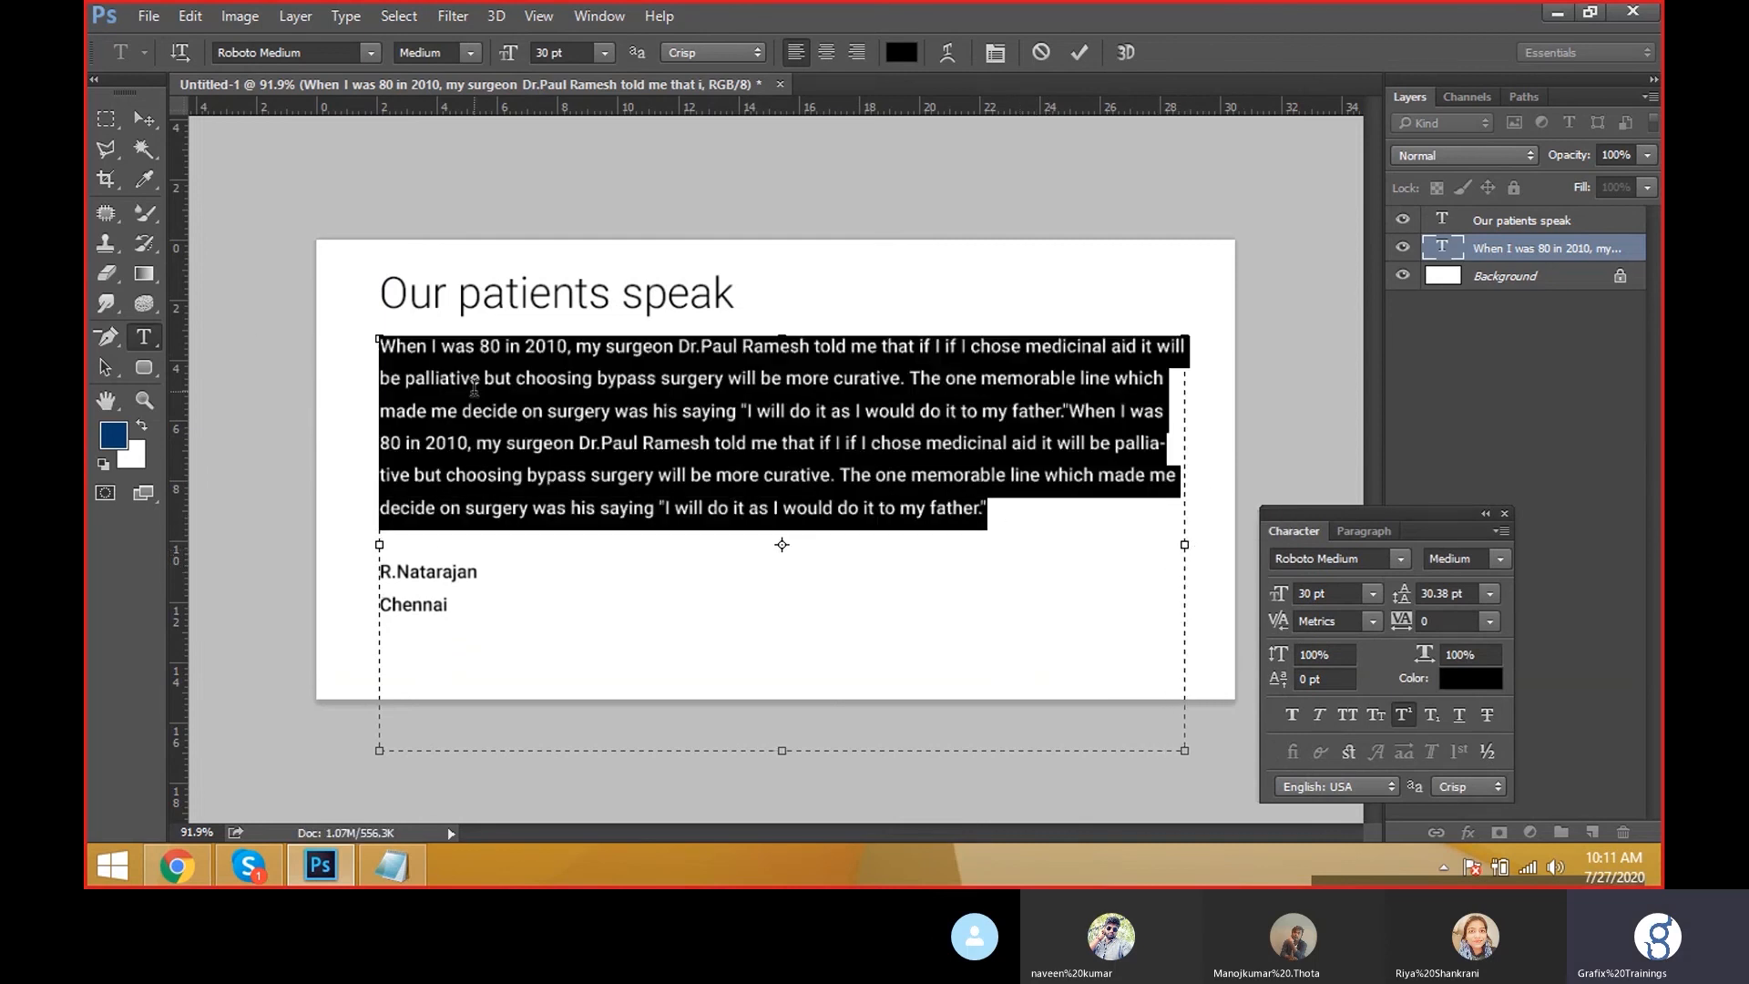
key("ctrl+Return")
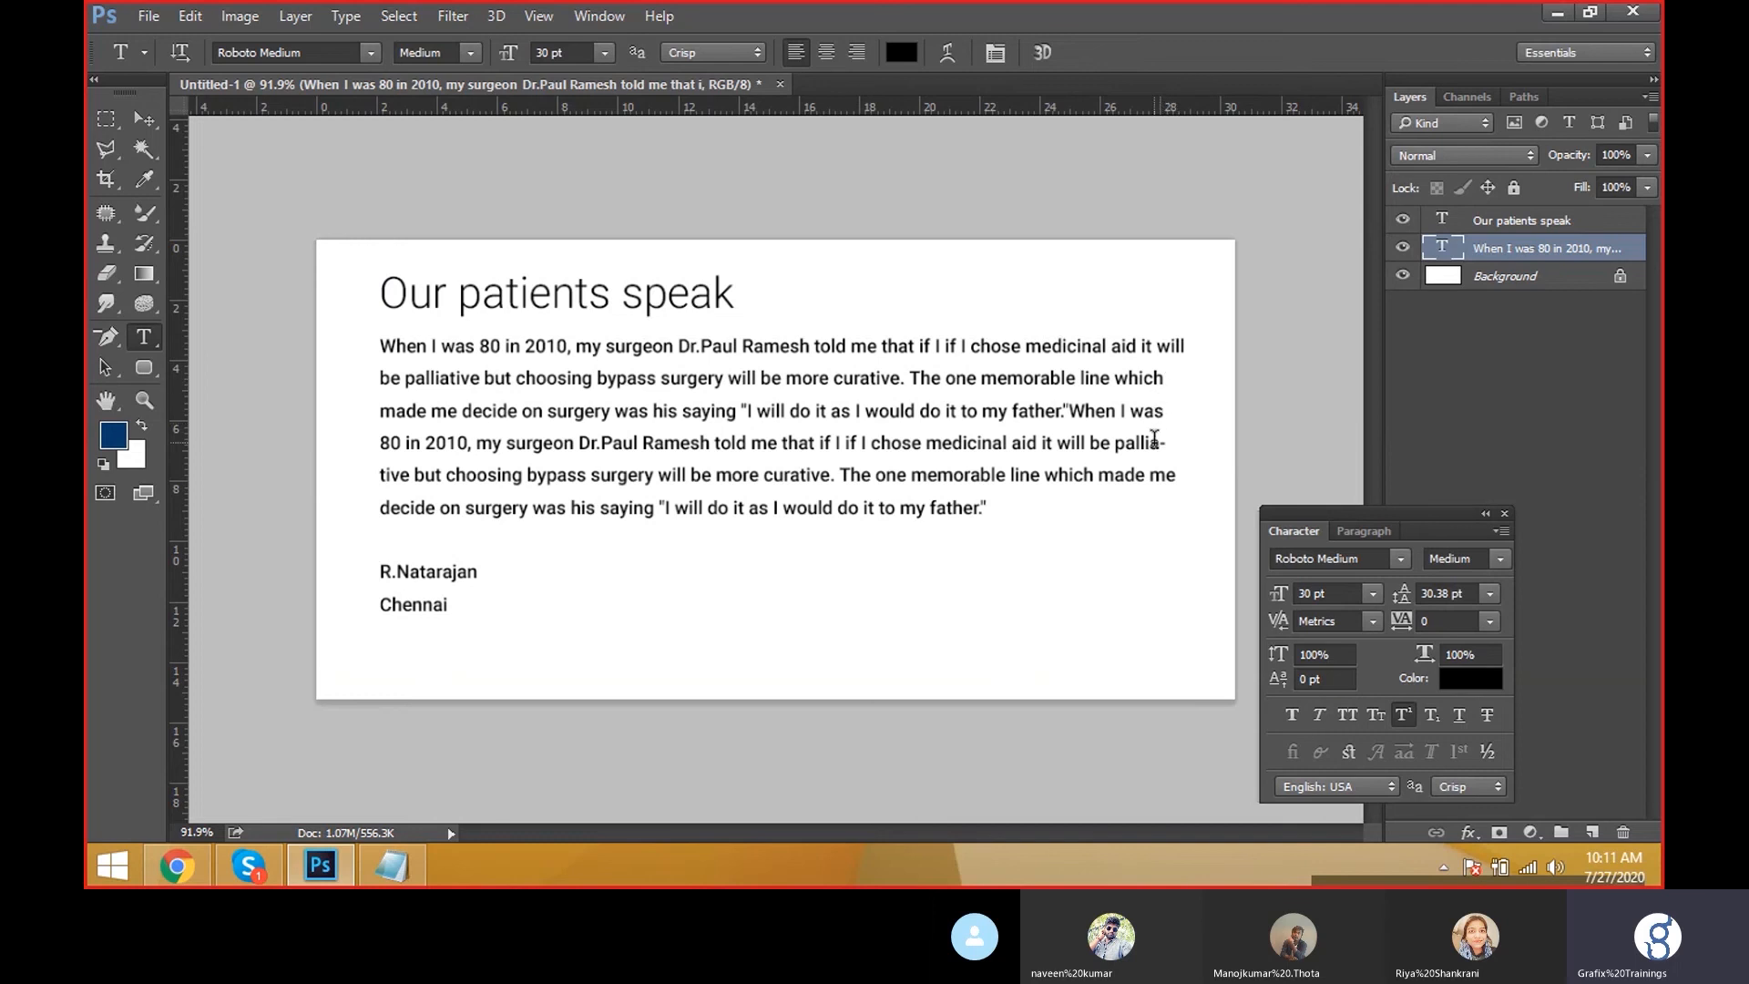
Try center and right alignment on the widened testimonial text, and return it to left alignment.
left_click(1371, 531)
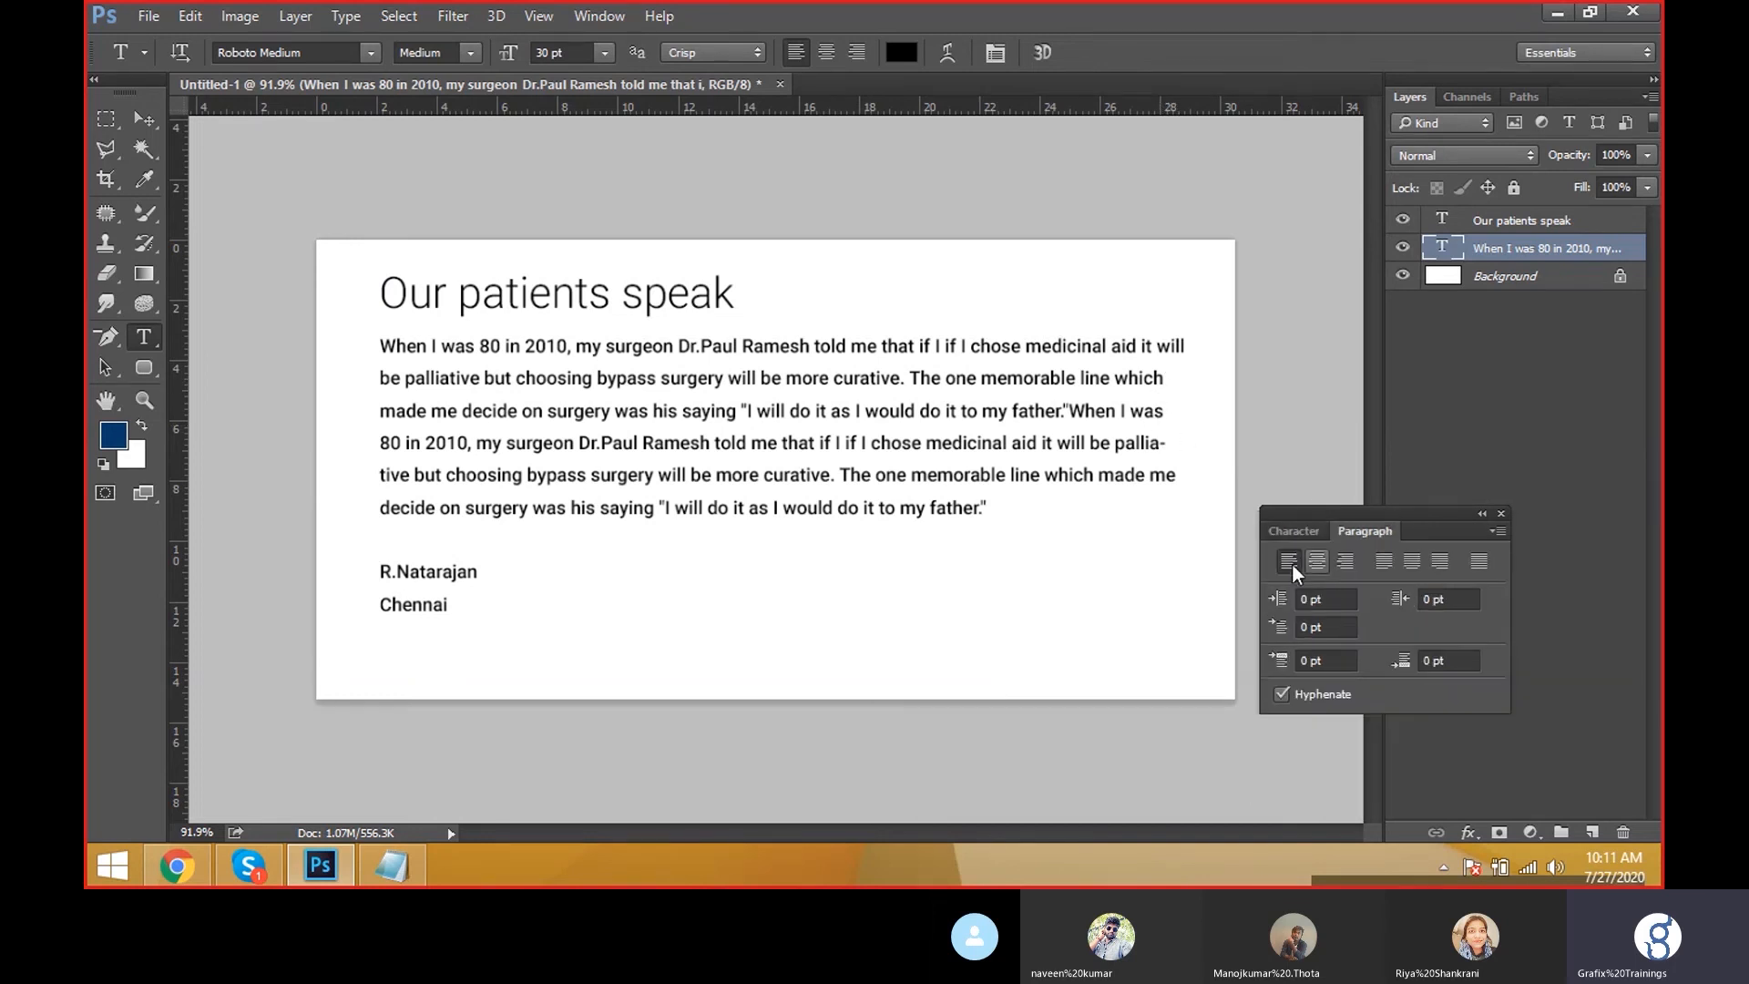
left_click(1319, 565)
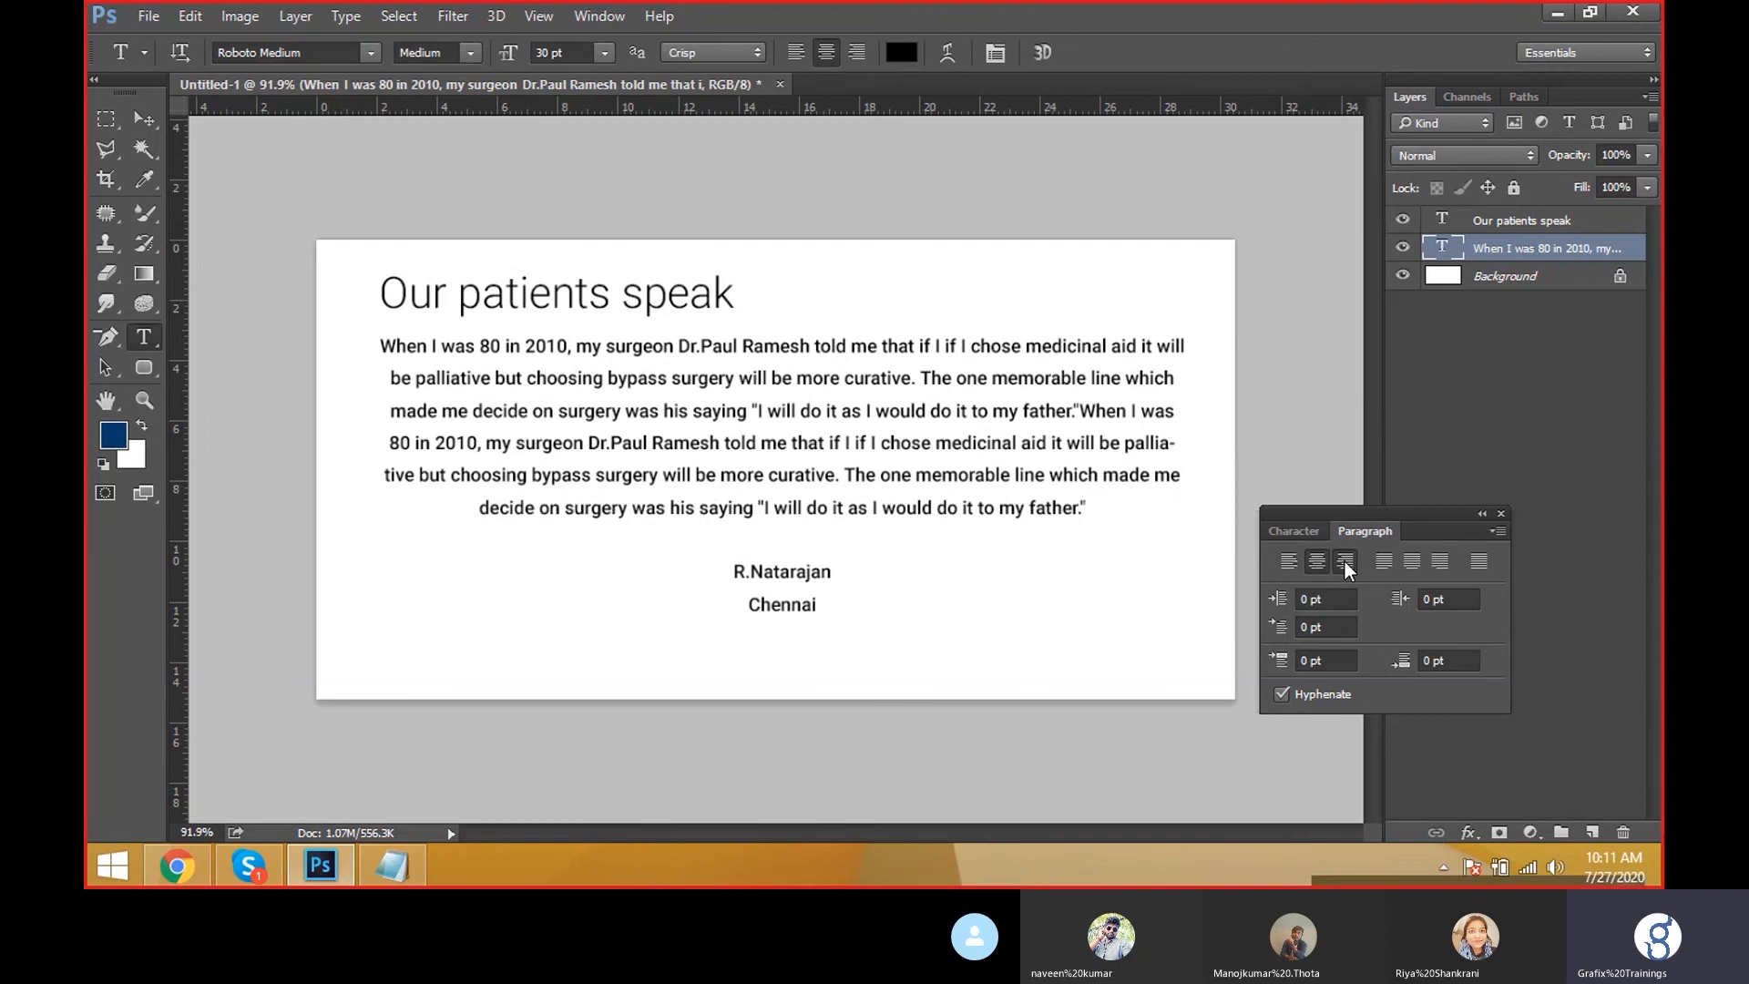
left_click(1344, 561)
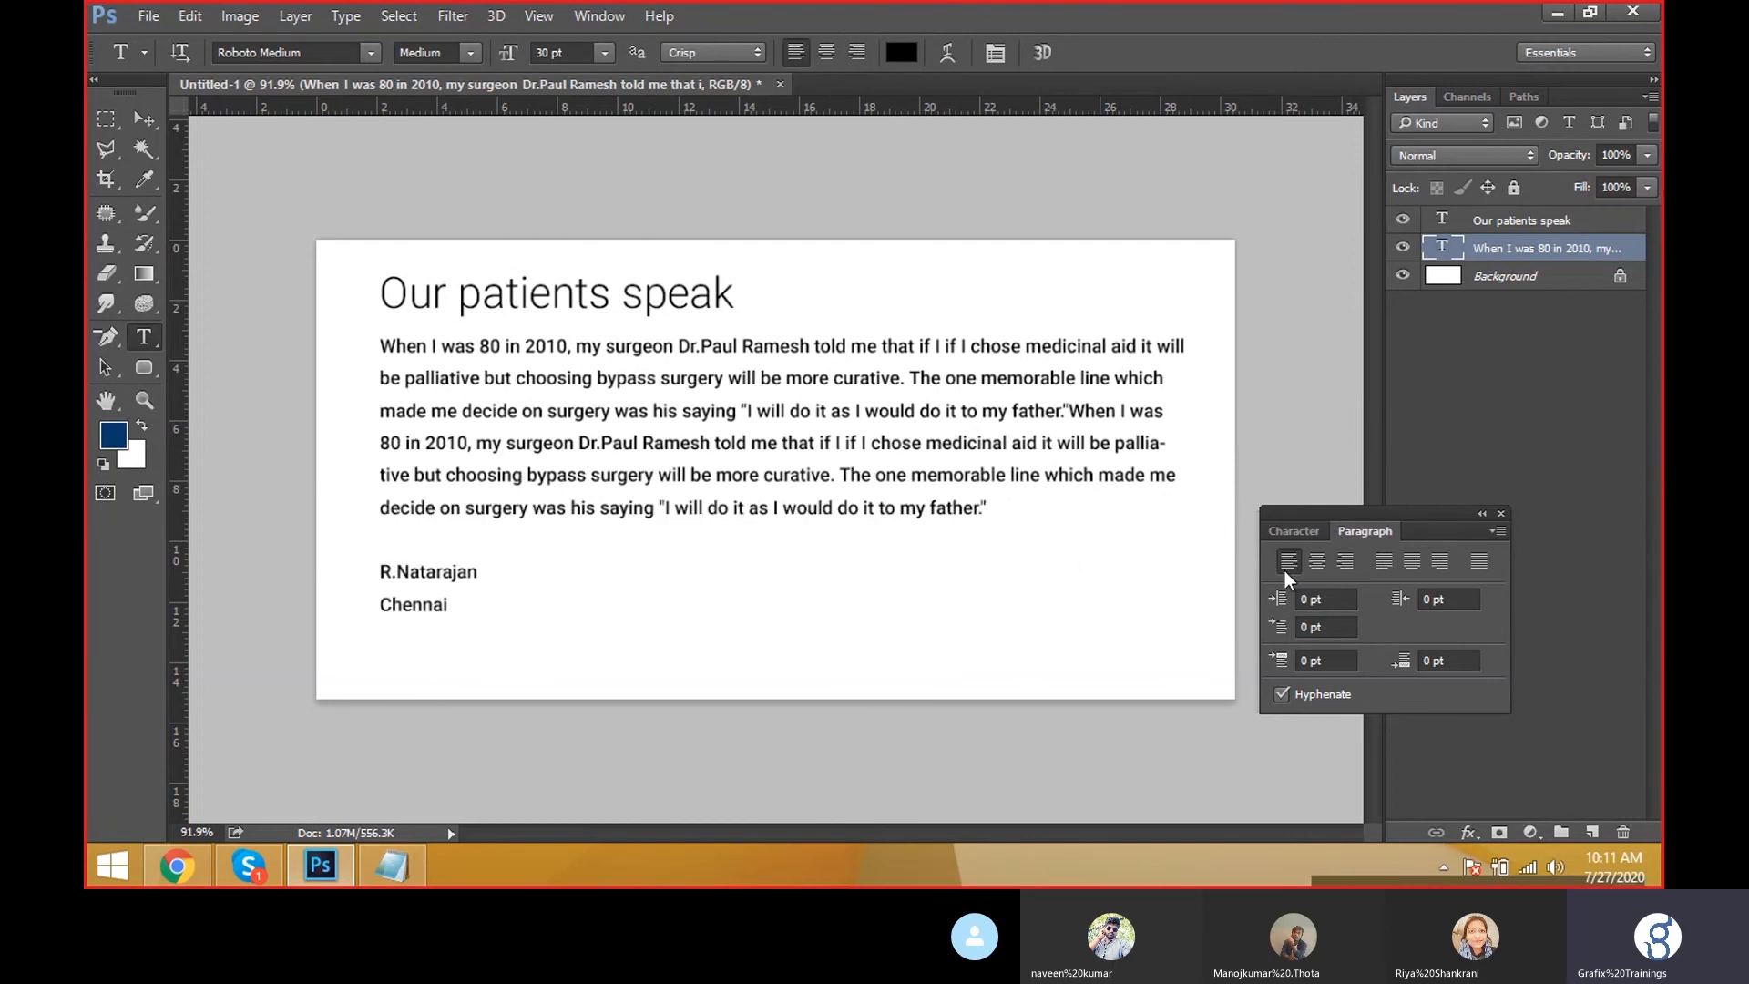